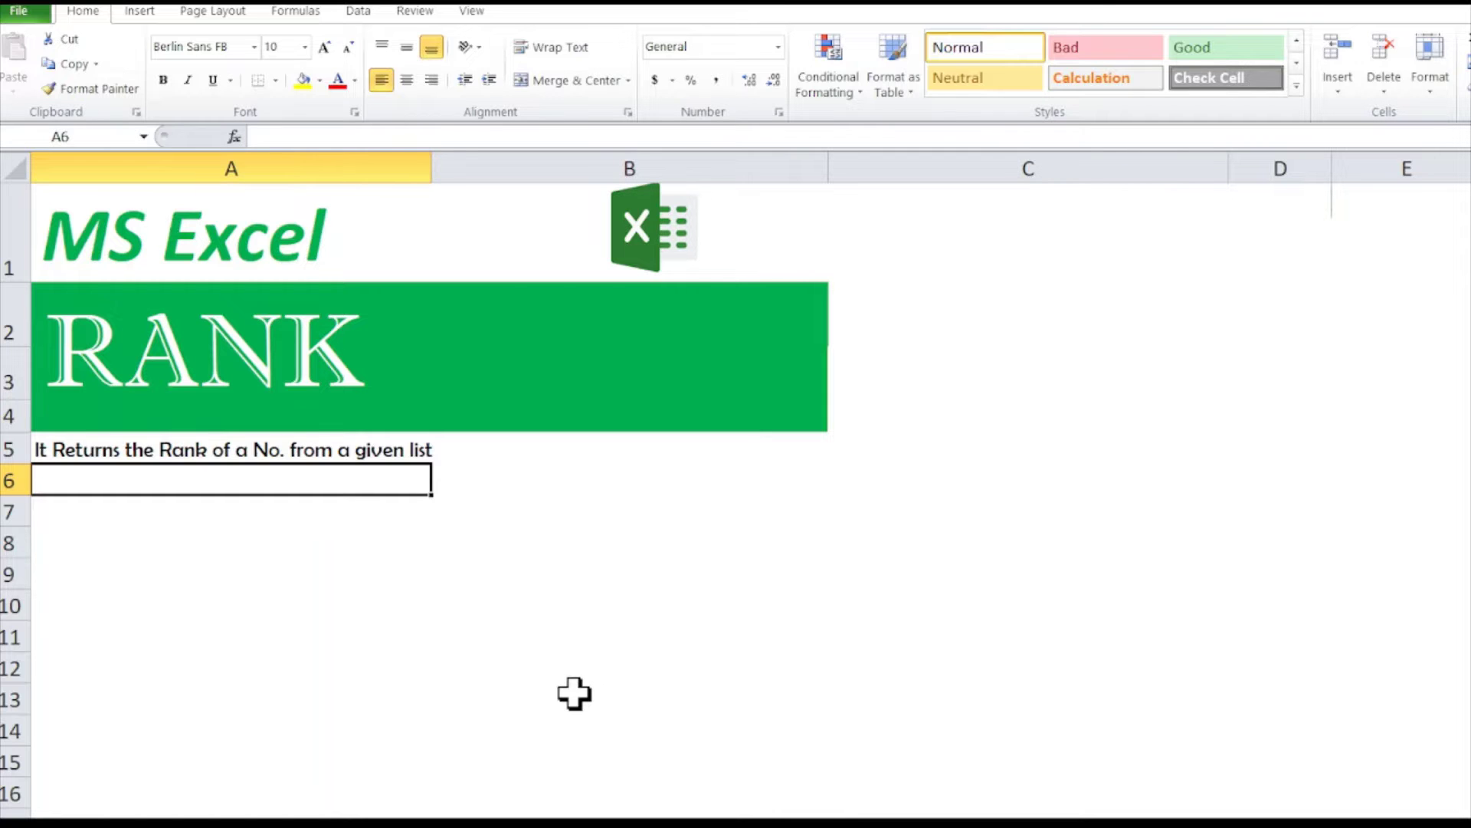
# - Look over the RANK title sheet, then move on to the Student and Marks data sheet
pyautogui.press('Up')
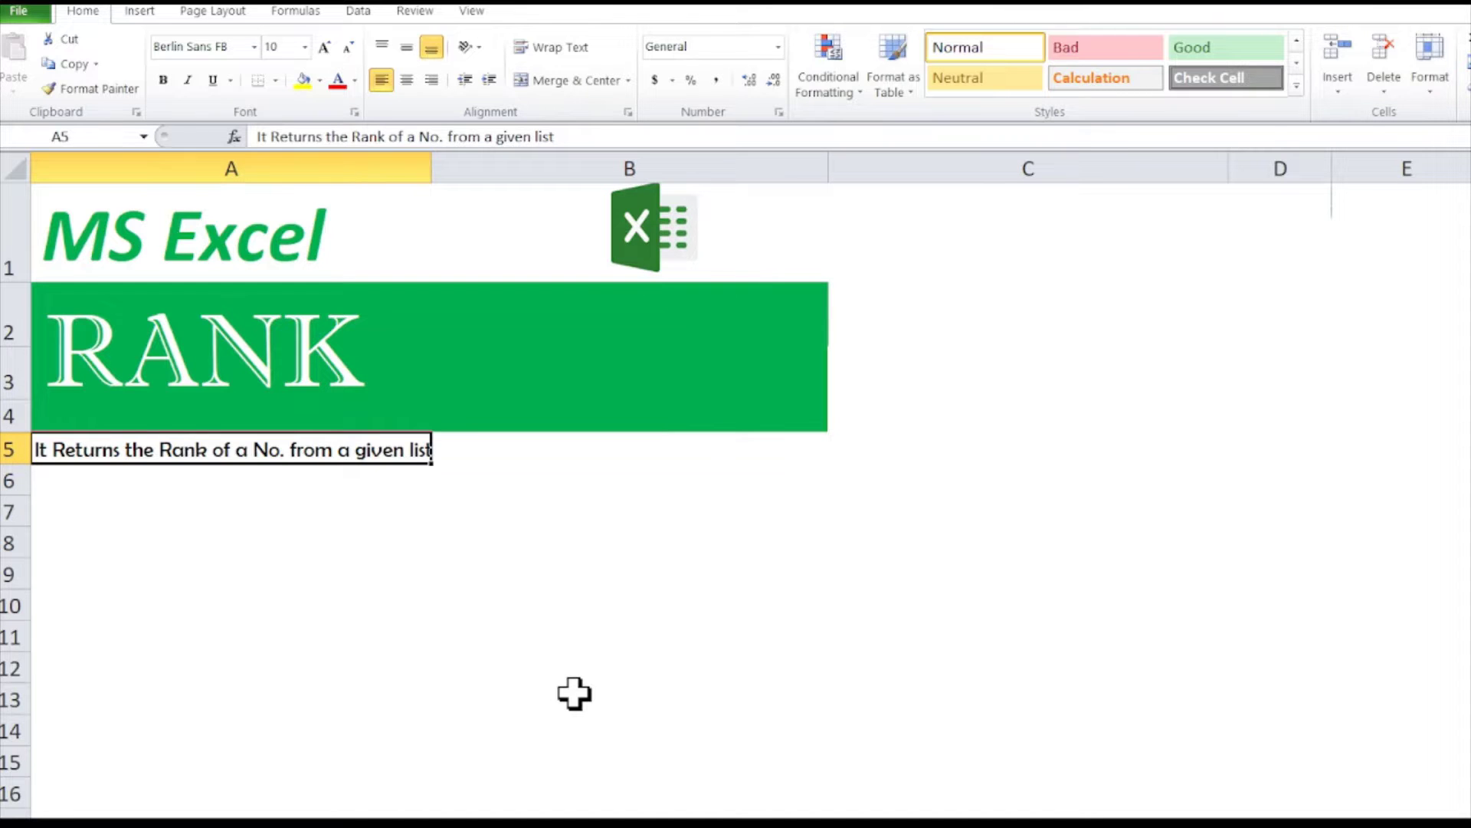
pyautogui.click(196, 370)
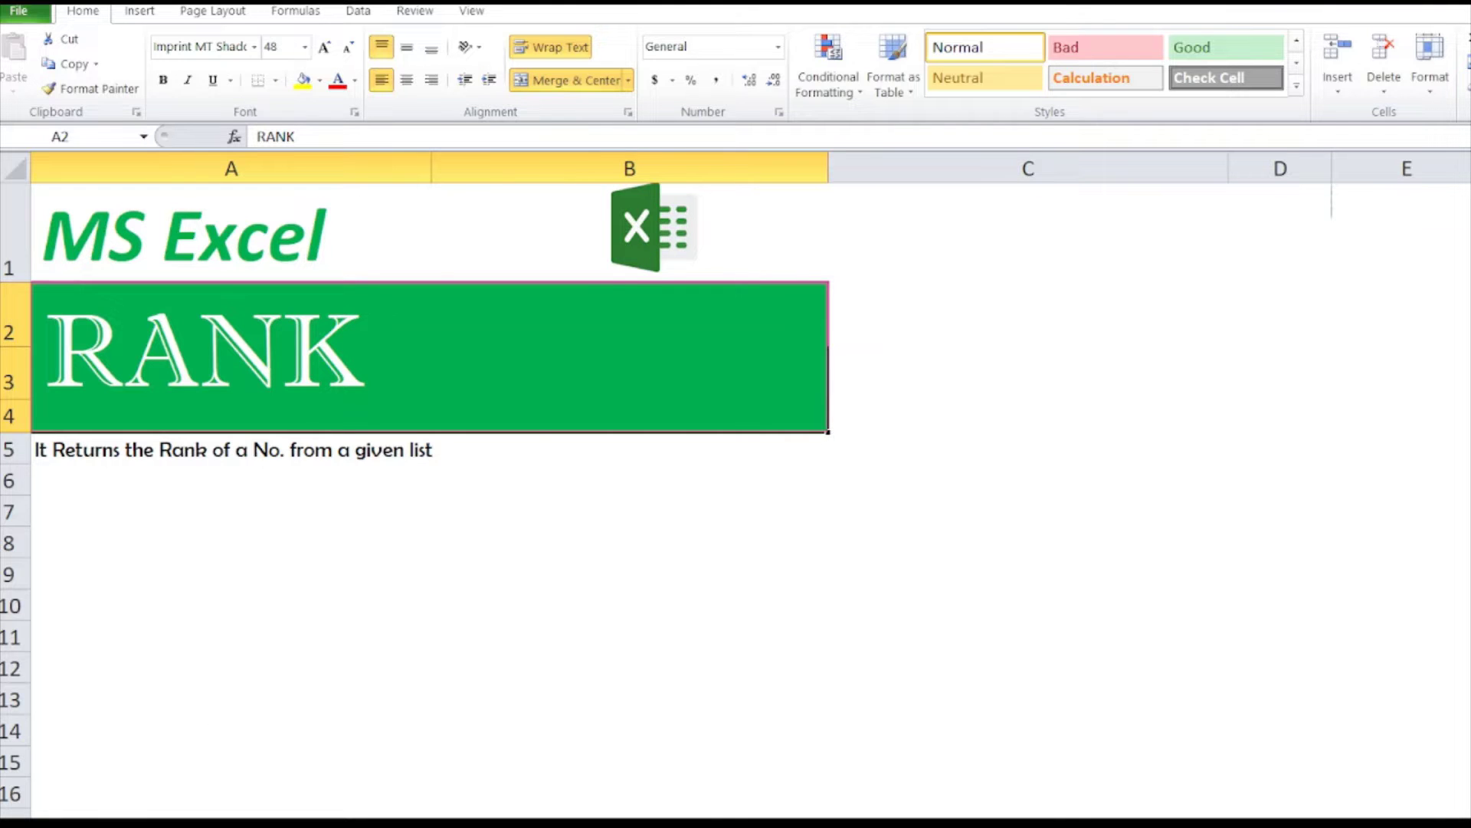
pyautogui.hotkey('ctrl', 'pagedown')
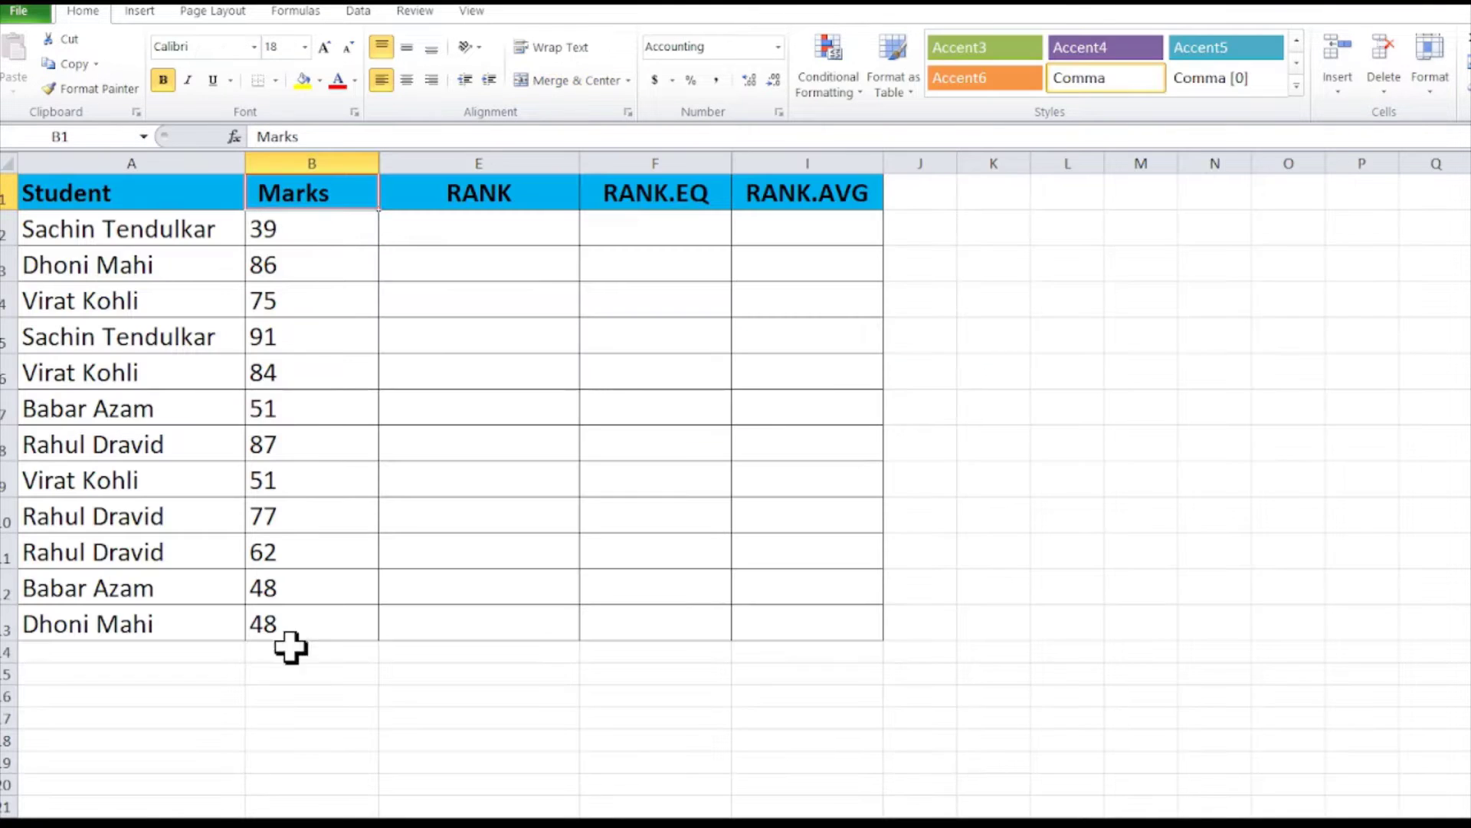
pyautogui.click(66, 194)
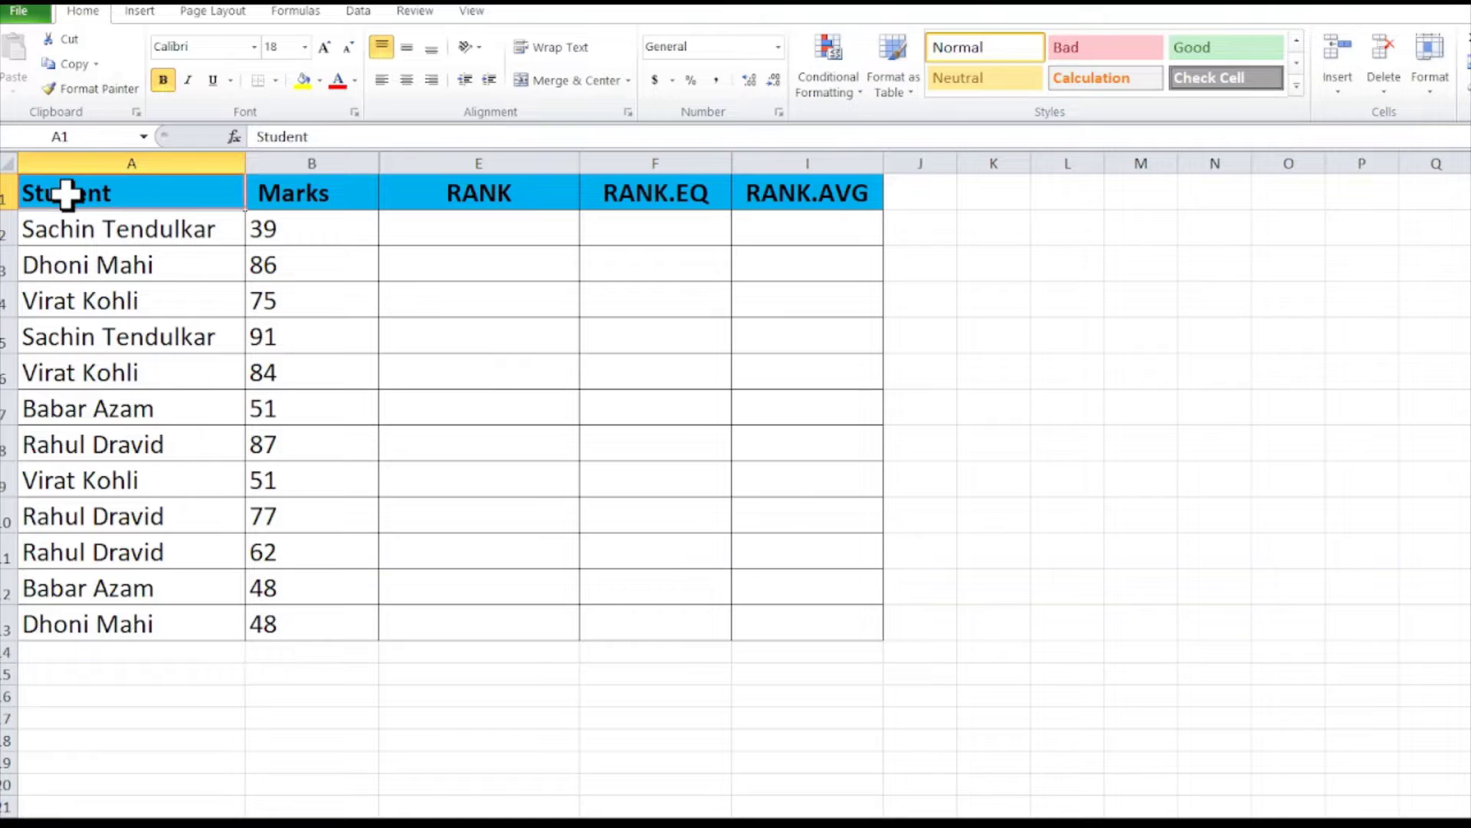
pyautogui.click(334, 203)
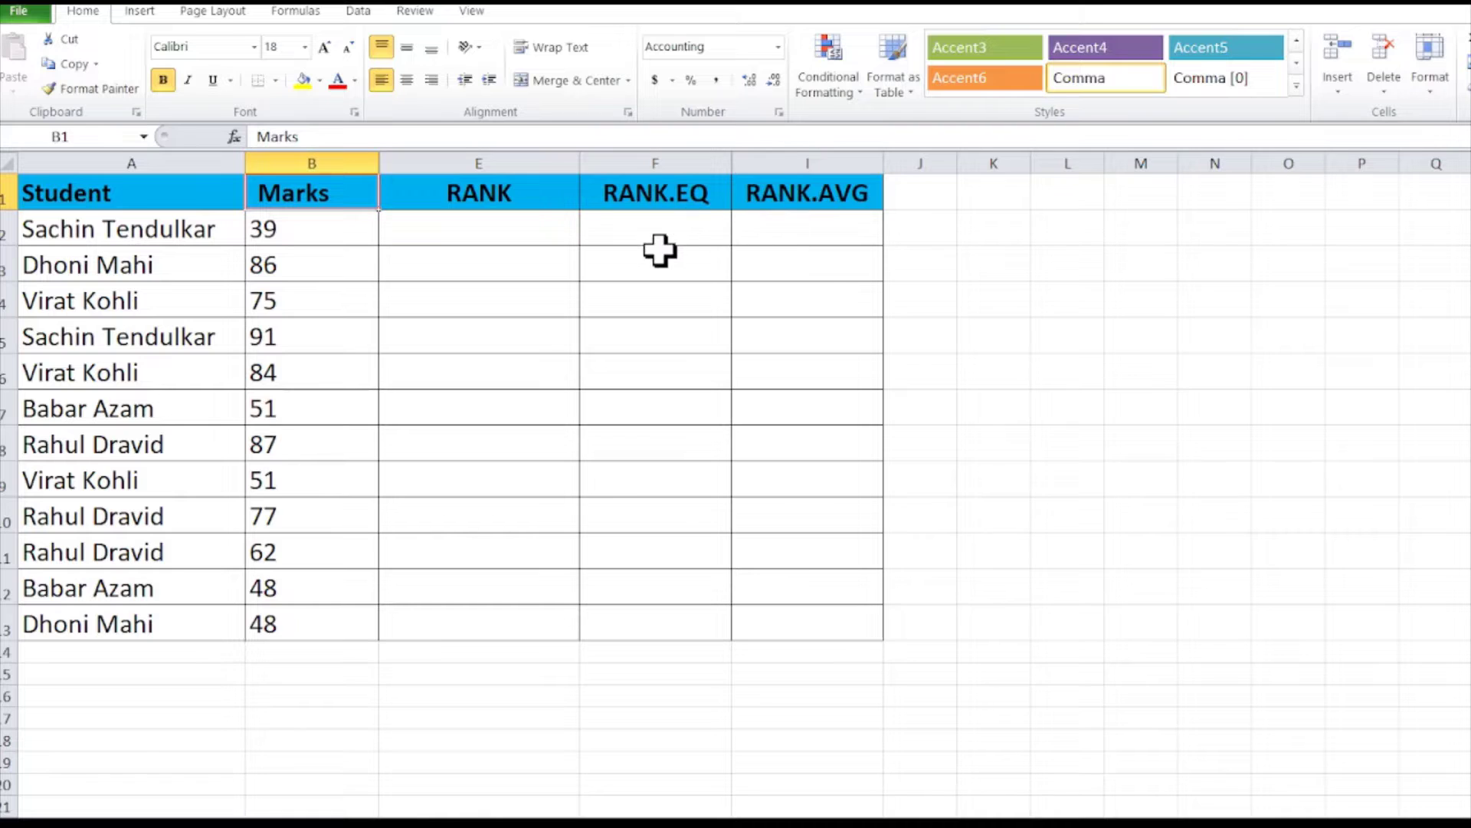
pyautogui.click(462, 228)
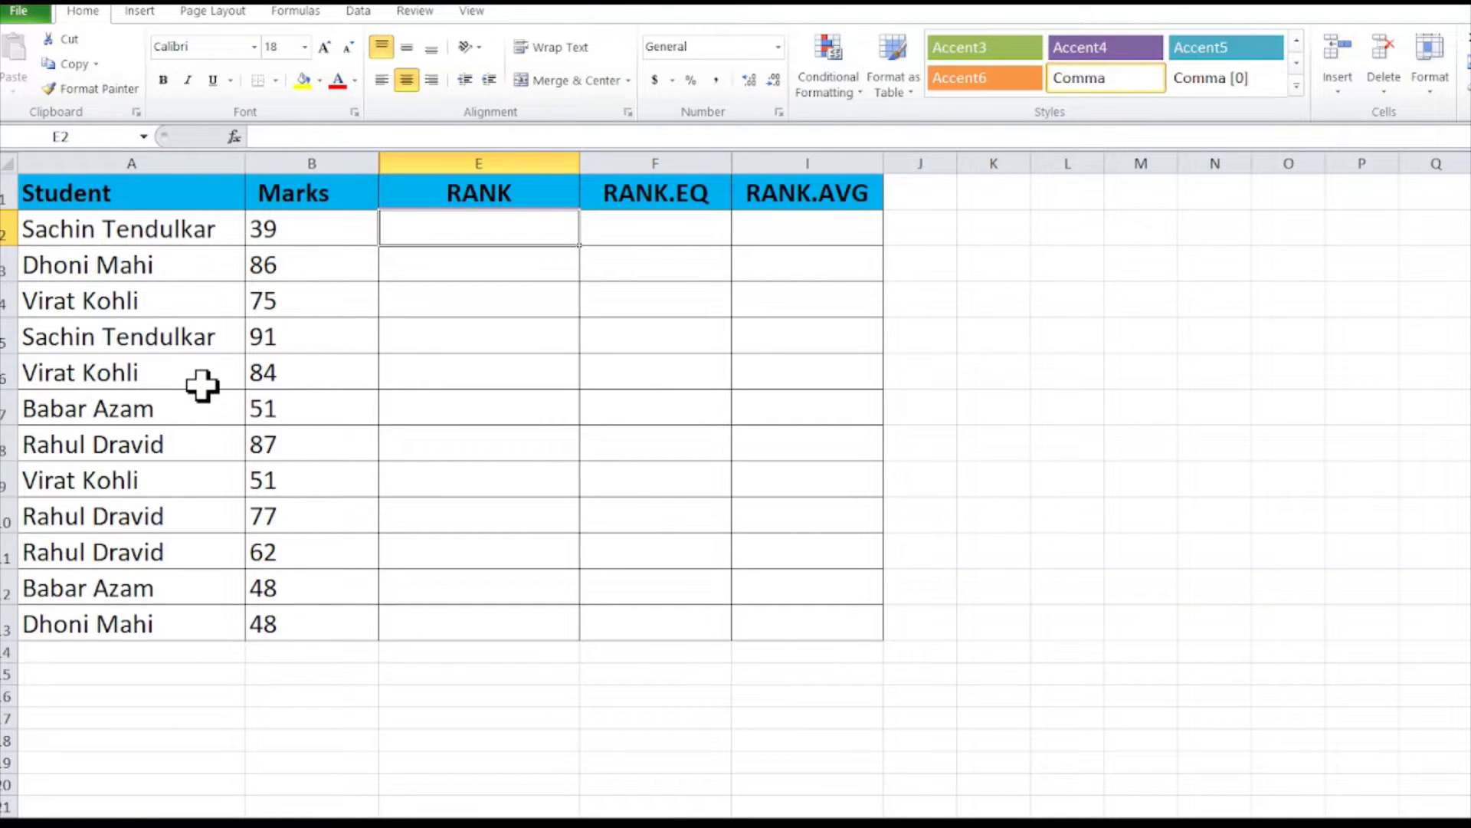
pyautogui.write('=')
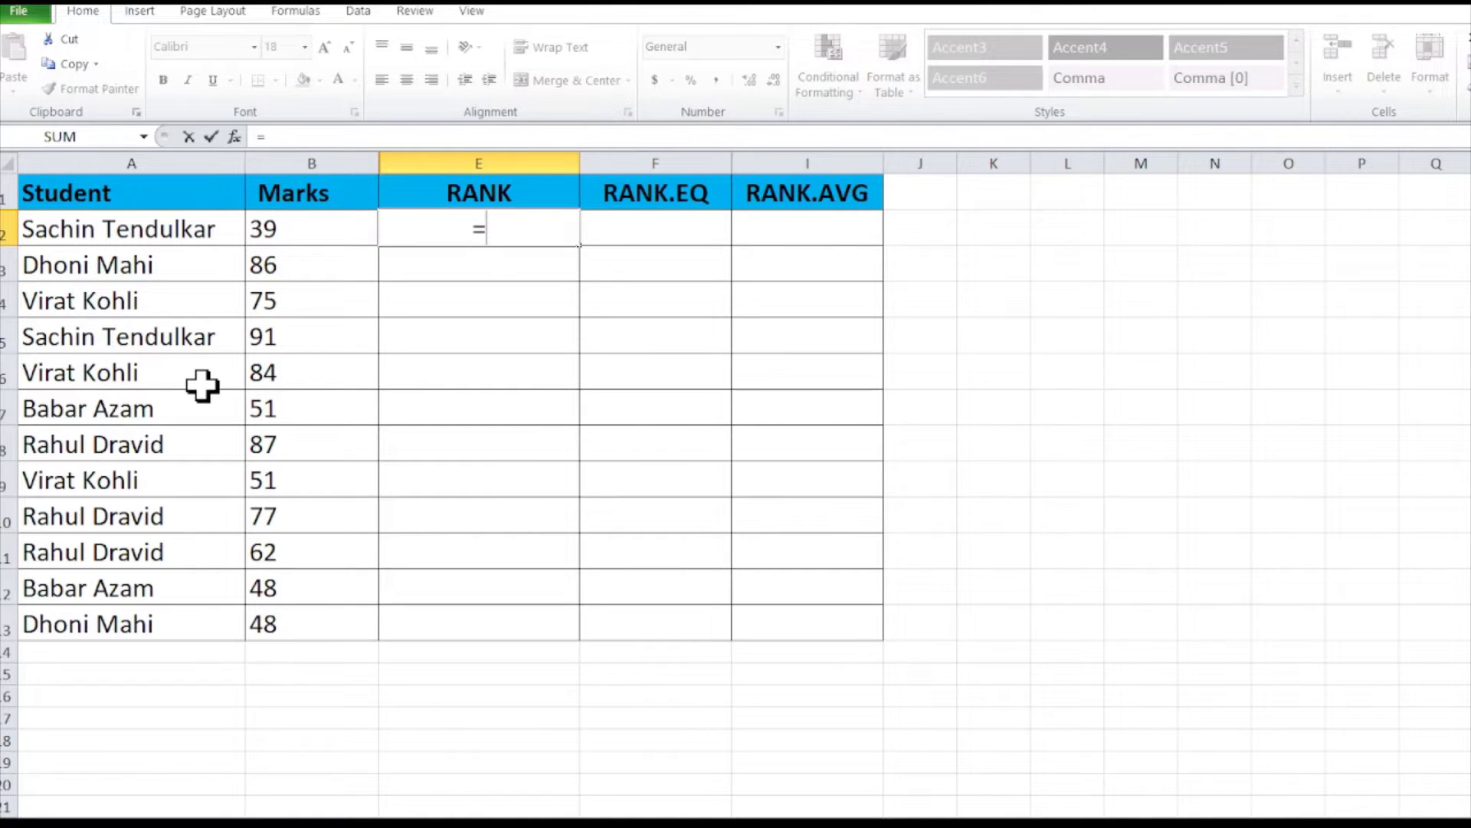
pyautogui.write('rank')
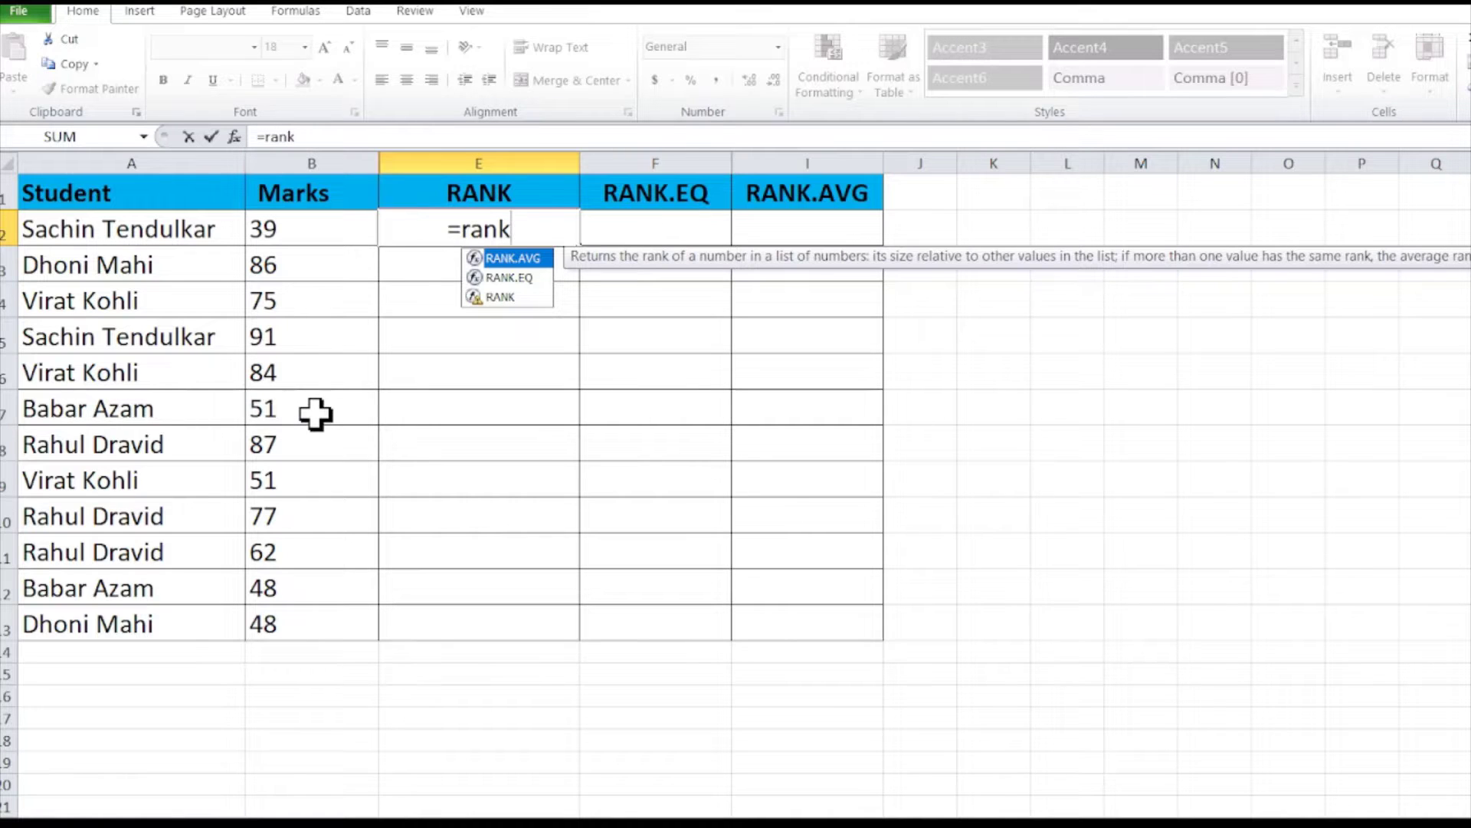
# - Build E2's formula up to =RANK(B2,B2:B13, using B2's mark and the Marks range
pyautogui.press('Down')
pyautogui.press('Down')
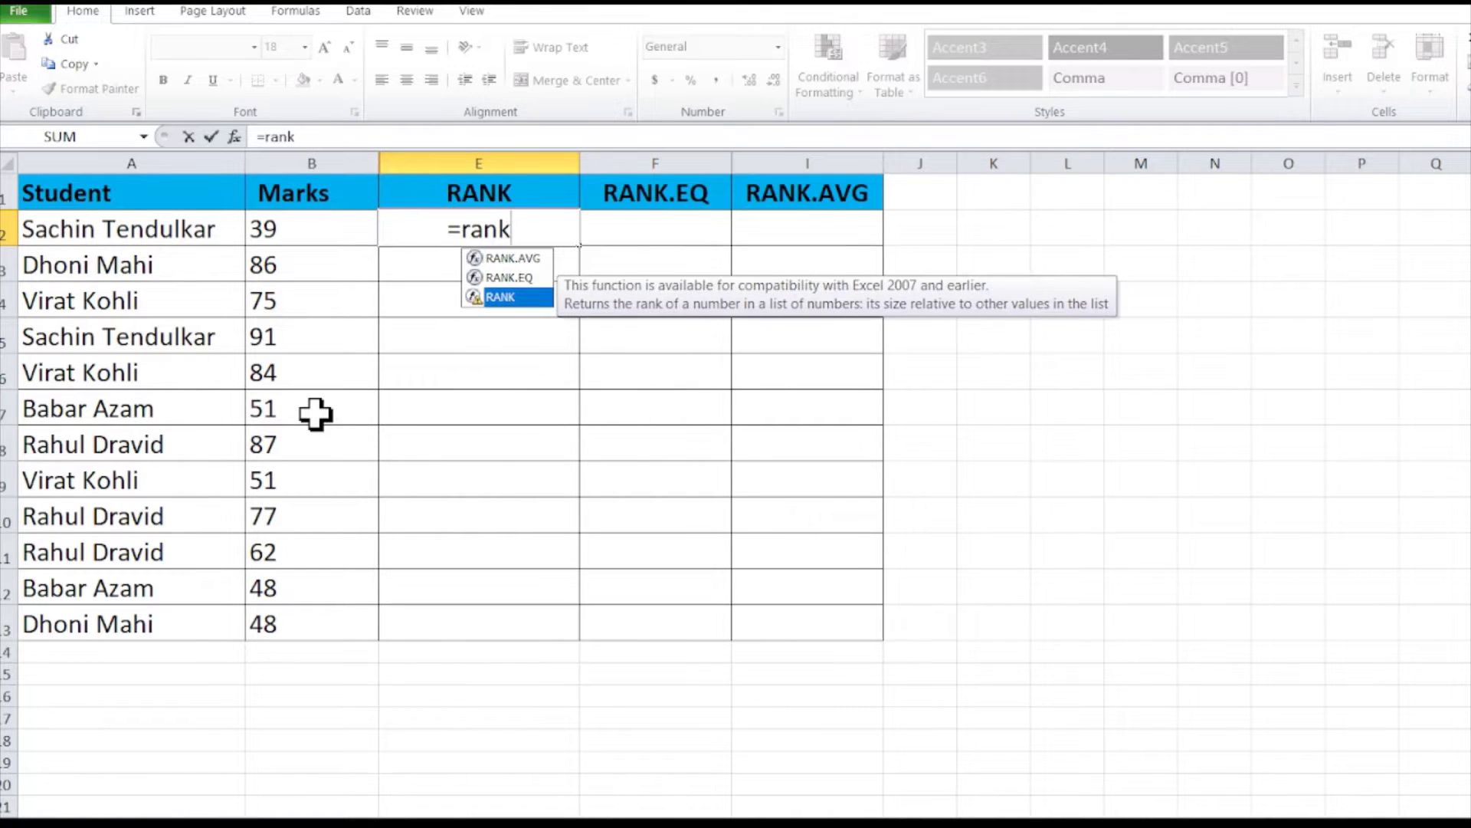
pyautogui.press('Tab')
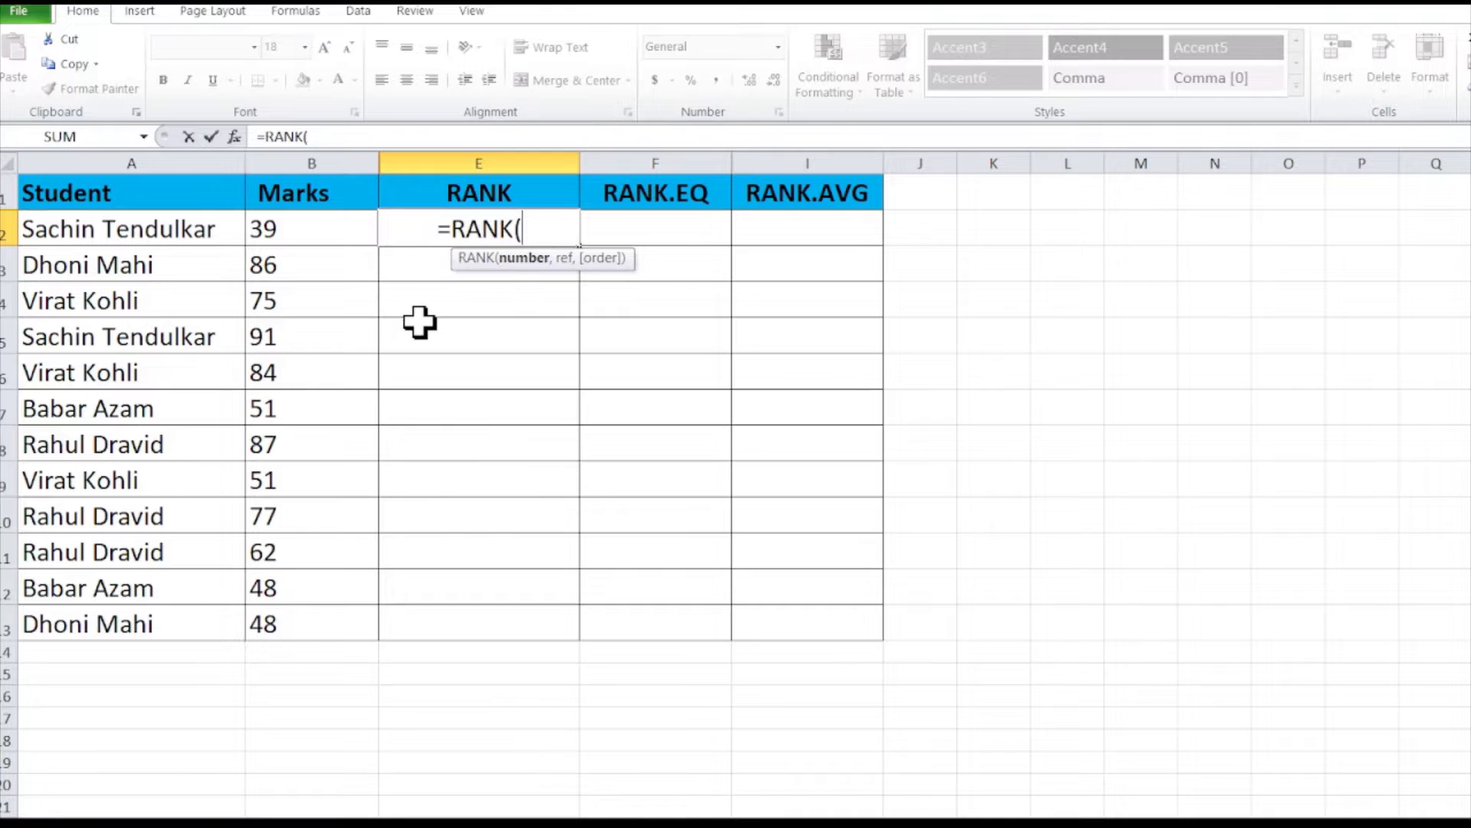
pyautogui.click(295, 228)
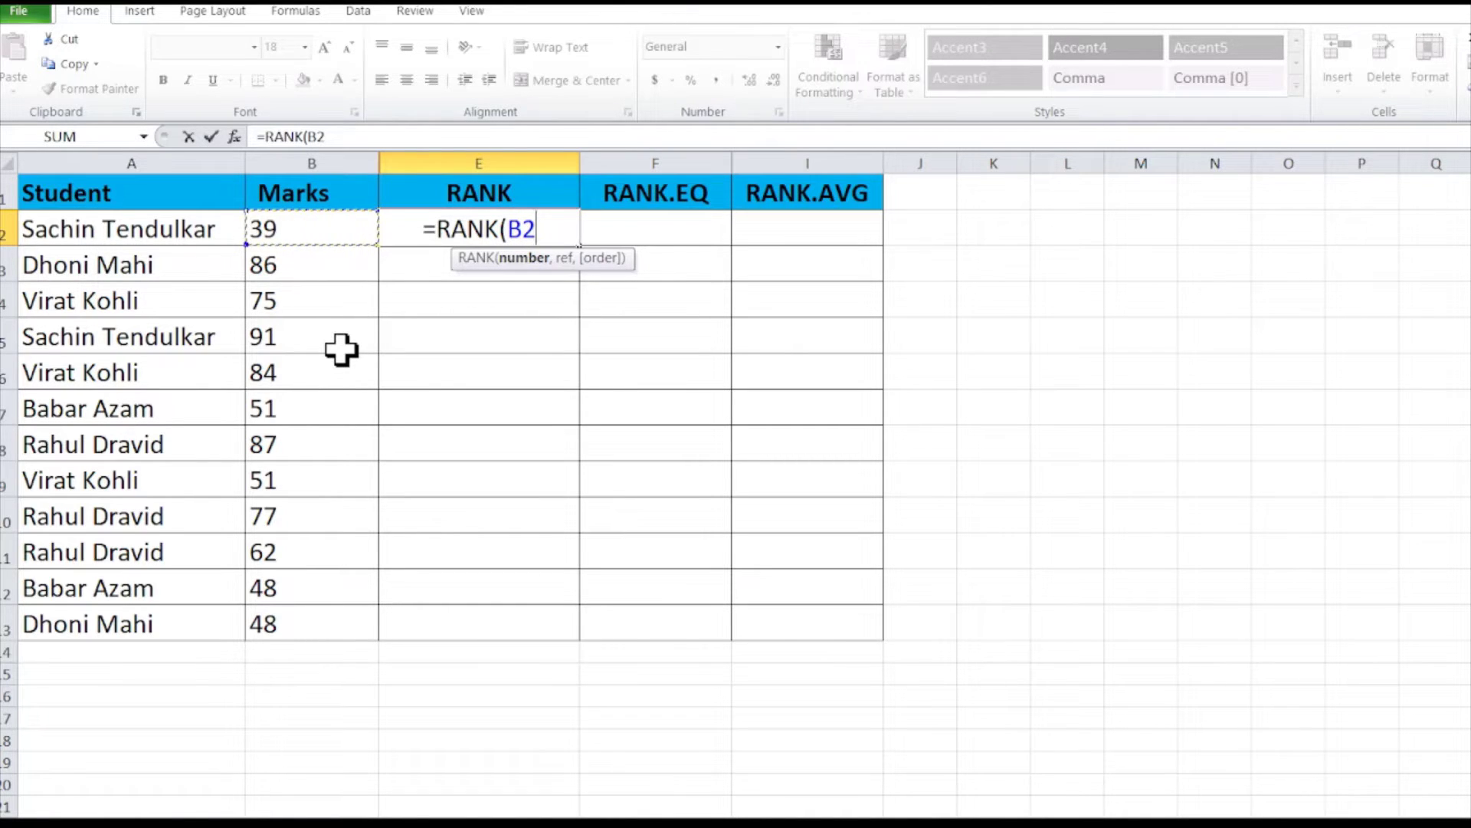
pyautogui.write(',')
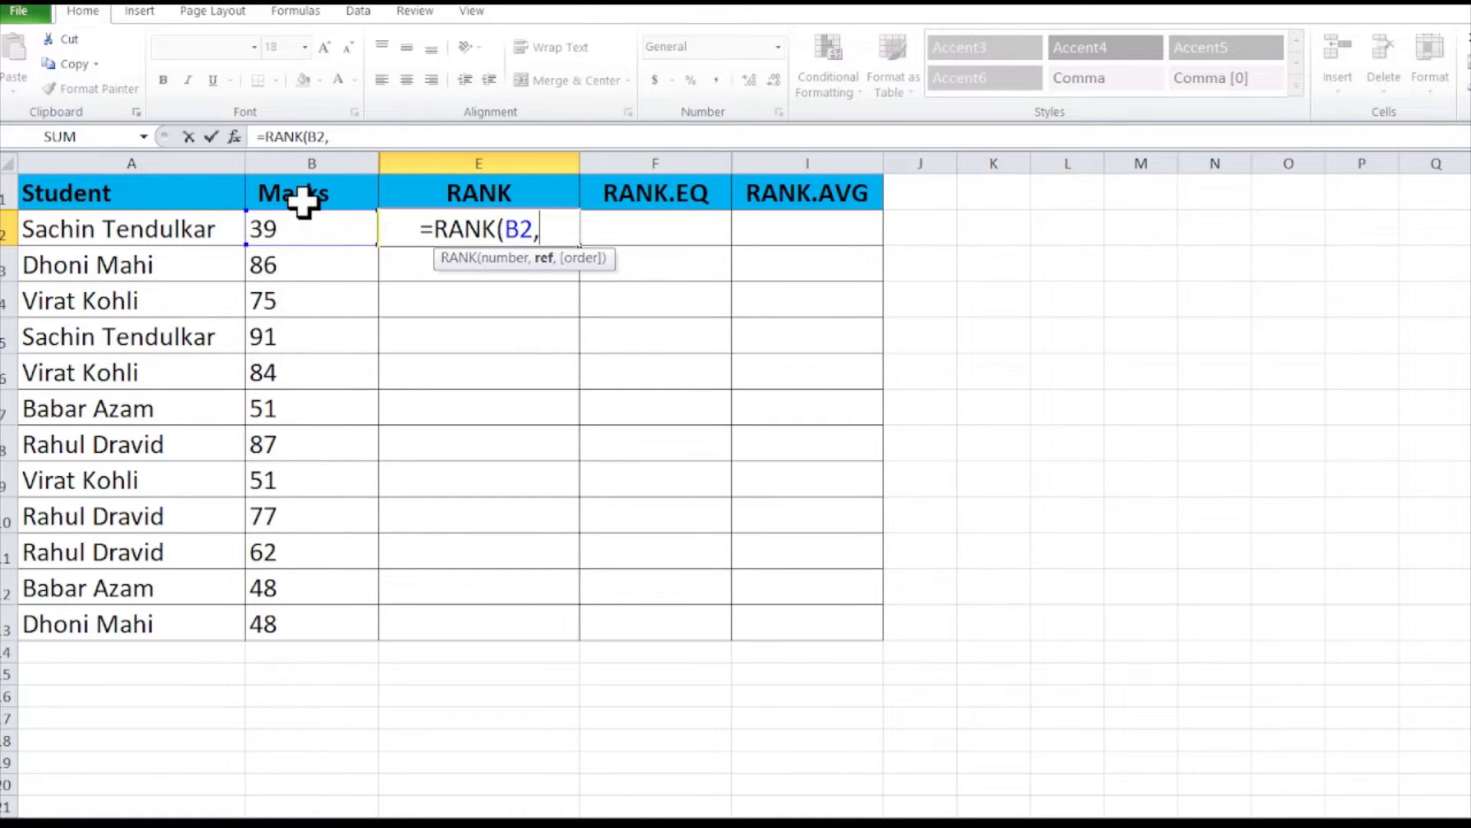
pyautogui.click(303, 230)
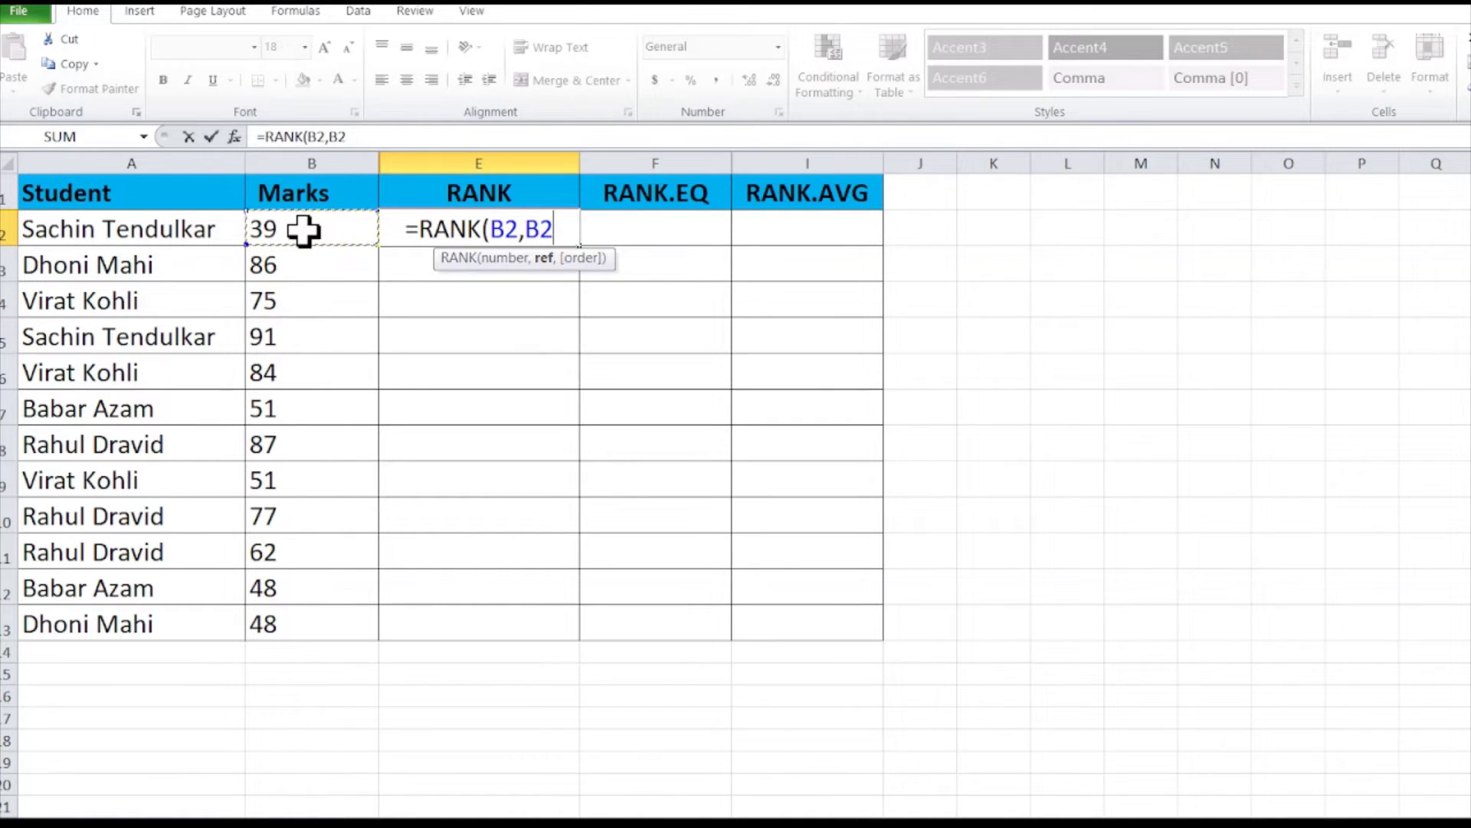
pyautogui.hotkey('shift', 'Down')
pyautogui.hotkey('shift', 'Down')
pyautogui.hotkey('shift', 'Down')
pyautogui.hotkey('shift', 'Down')
pyautogui.hotkey('shift', 'Down')
pyautogui.hotkey('shift', 'Down')
pyautogui.hotkey('shift', 'Down')
pyautogui.hotkey('shift', 'Down')
pyautogui.hotkey('shift', 'Down')
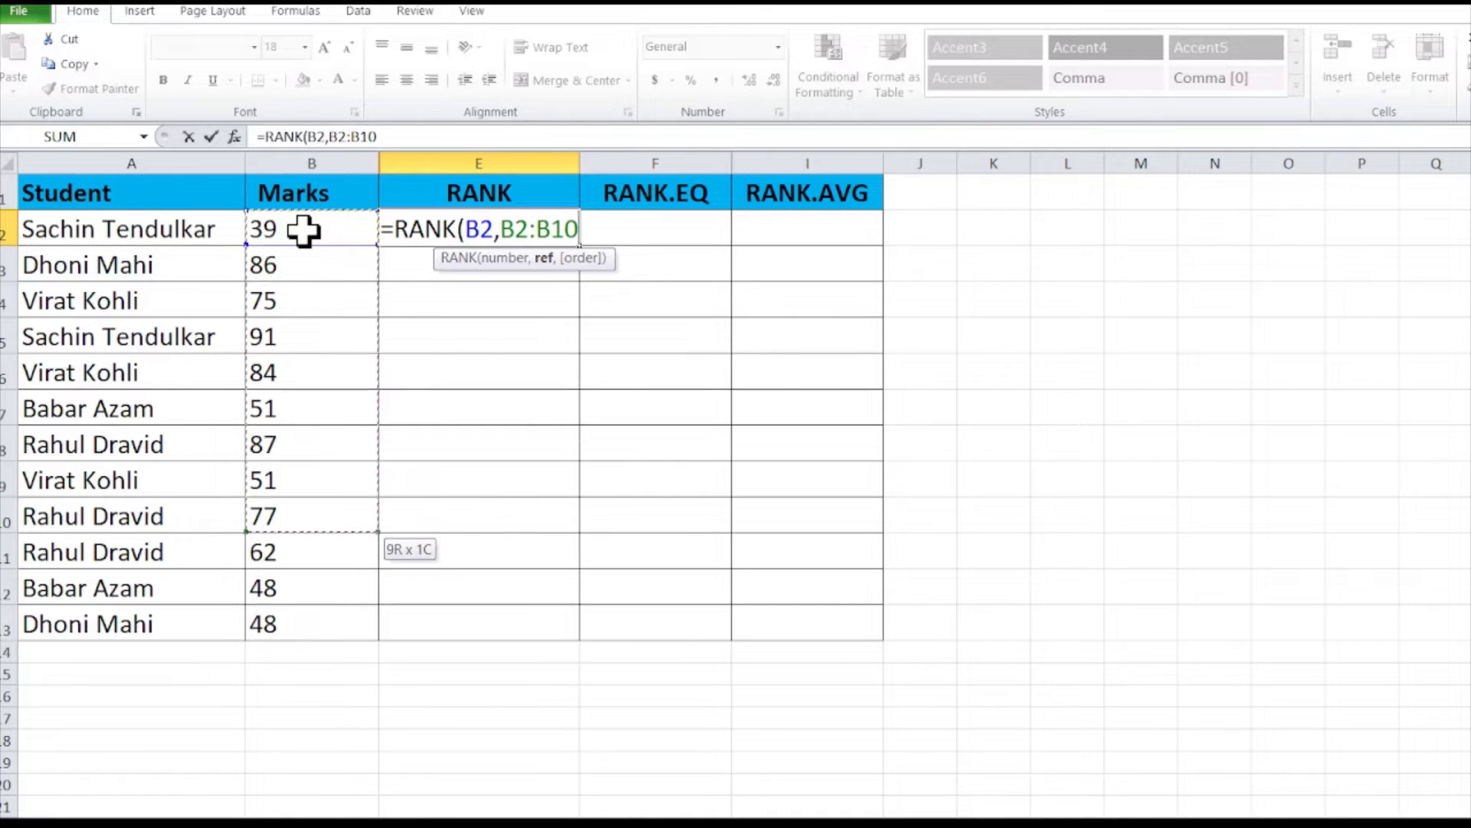
pyautogui.hotkey('shift', 'Down')
pyautogui.hotkey('shift', 'Down')
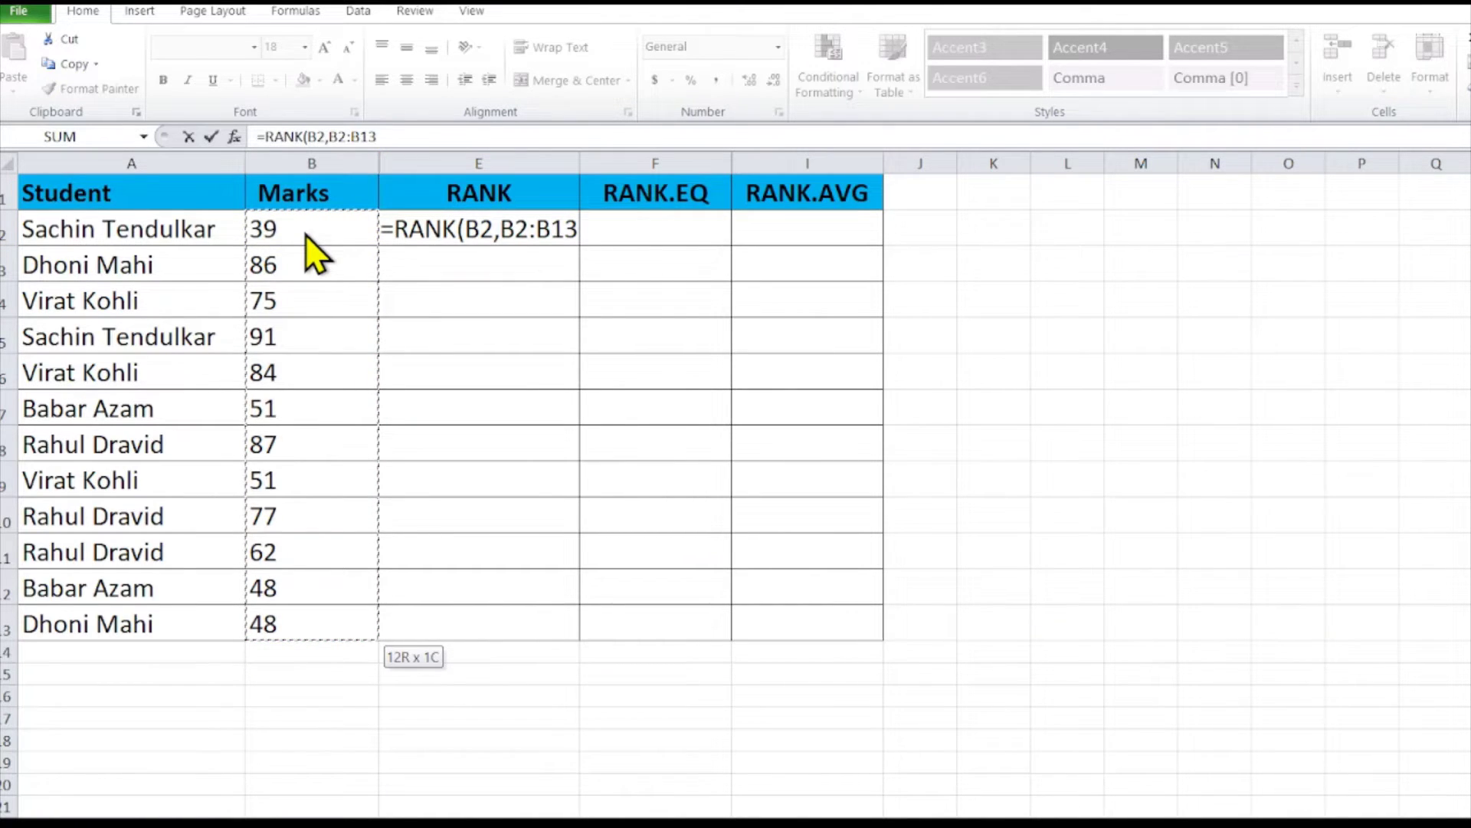
pyautogui.press('super+p')
# - Lock the range as $B$2:$B$13 and commit =RANK(B2,$B$2:$B$13), giving rank 12
pyautogui.press('Escape')
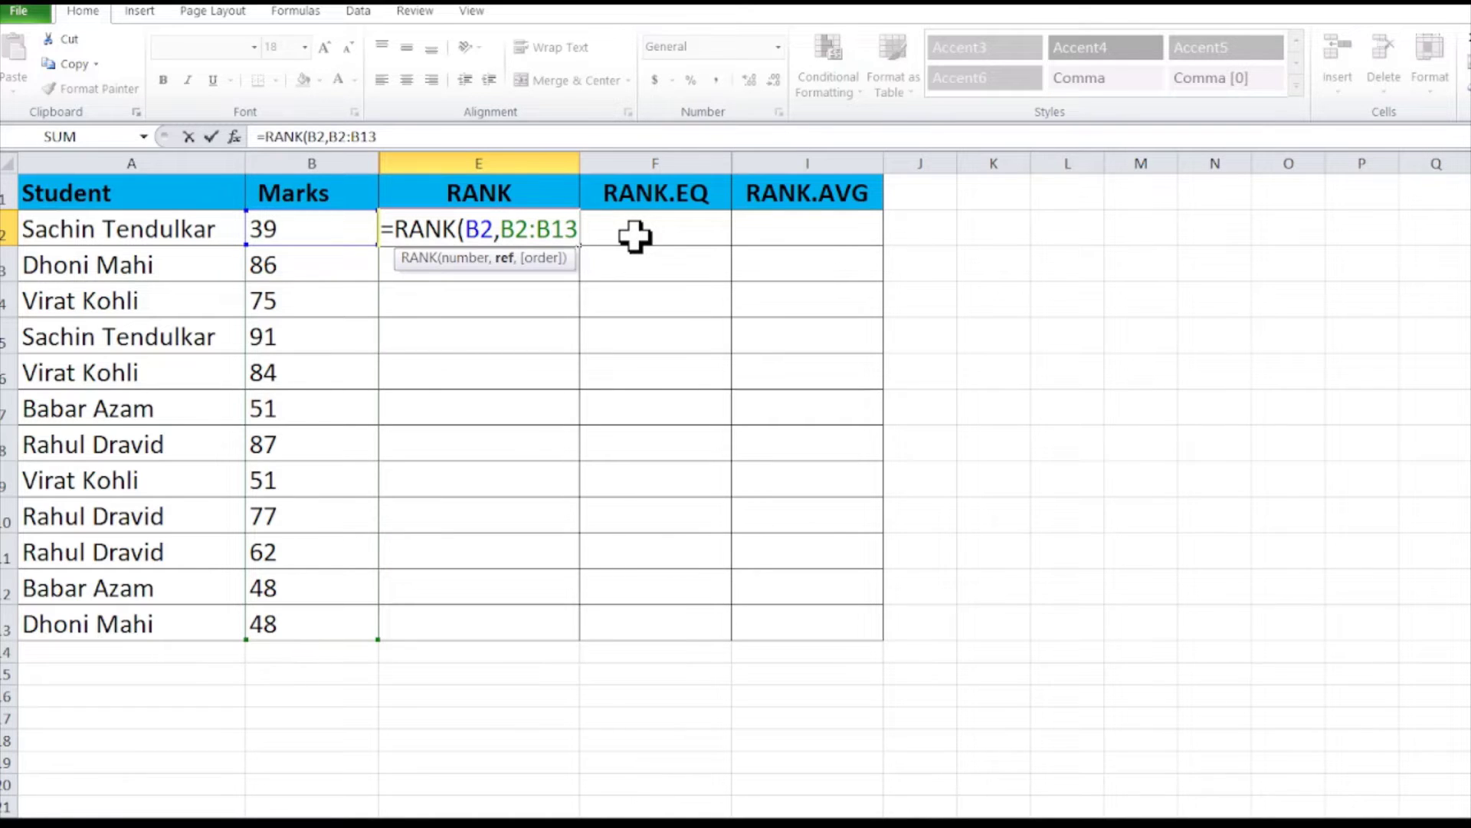
pyautogui.press('F4')
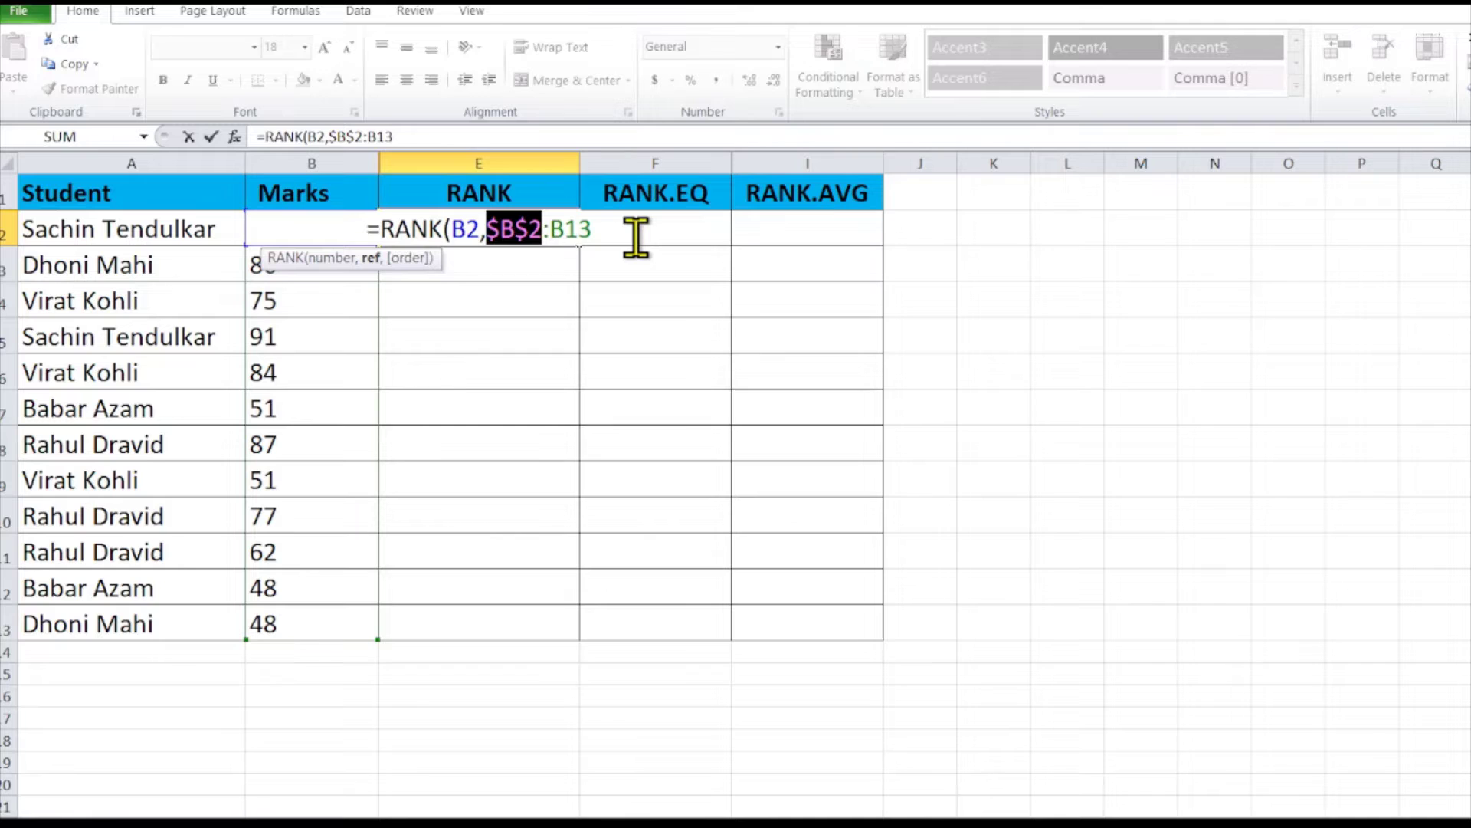
pyautogui.press('Right')
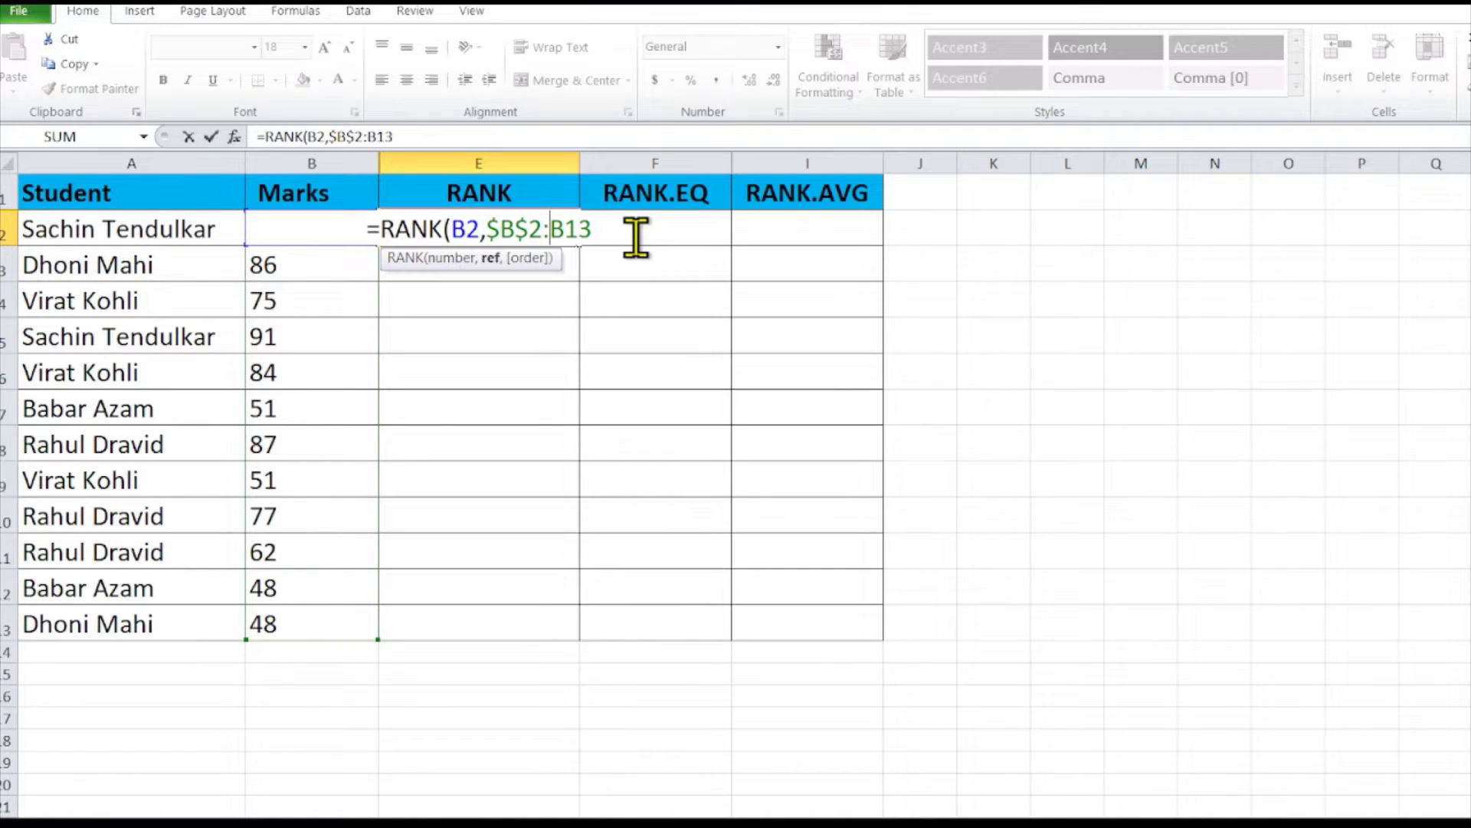
pyautogui.press('F4')
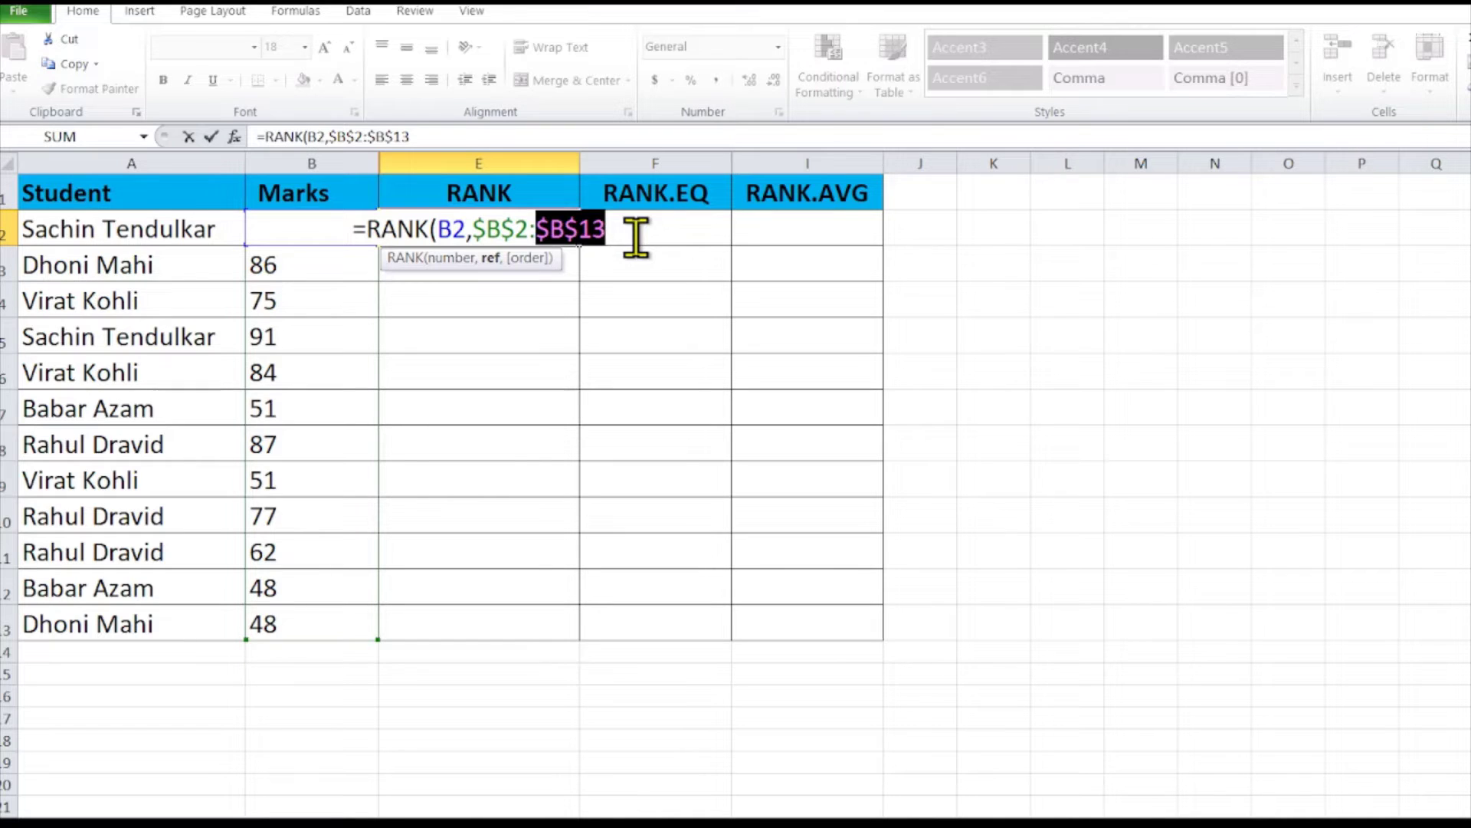
pyautogui.press('Right')
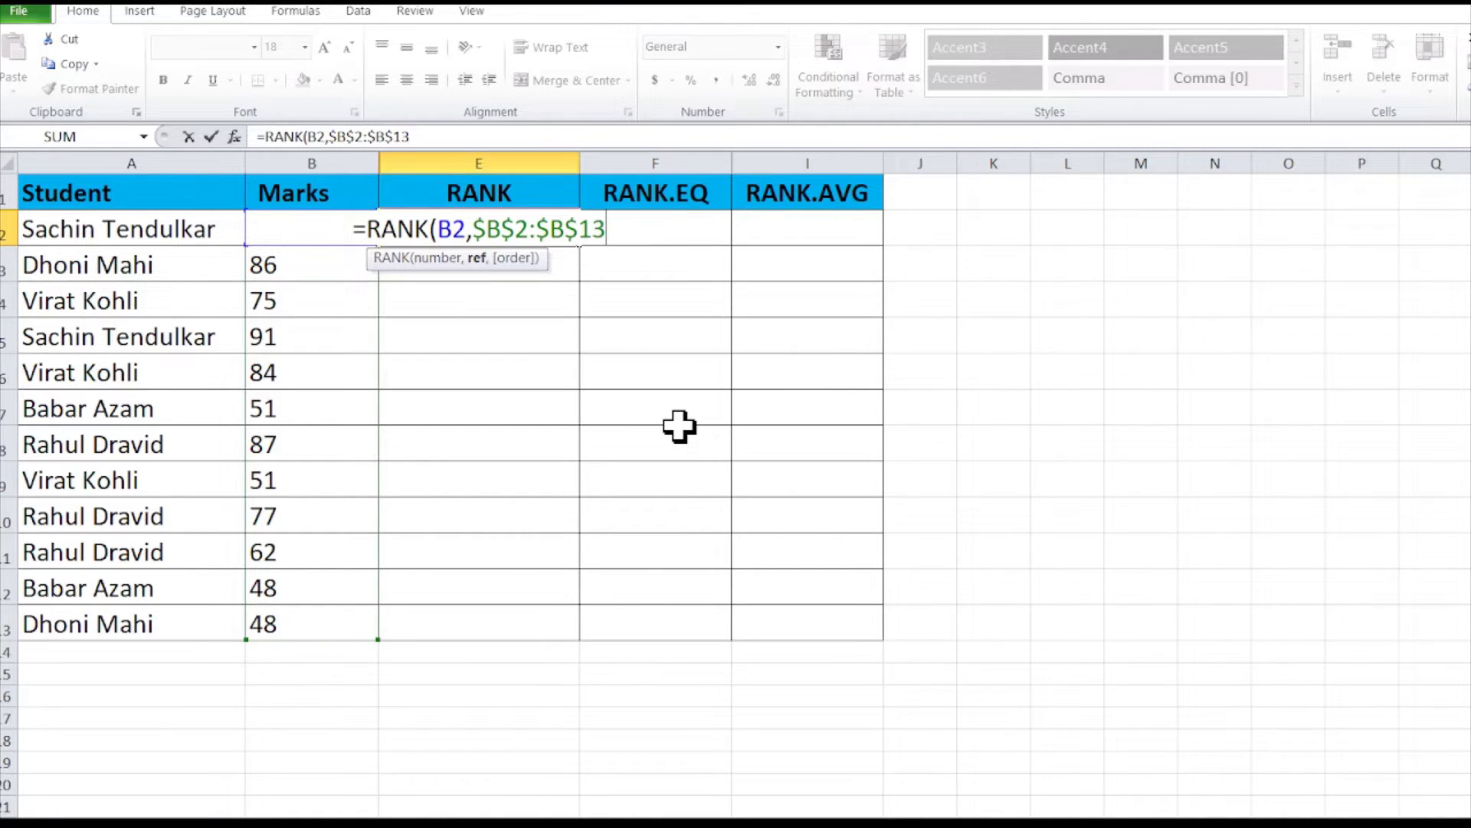
pyautogui.write(')')
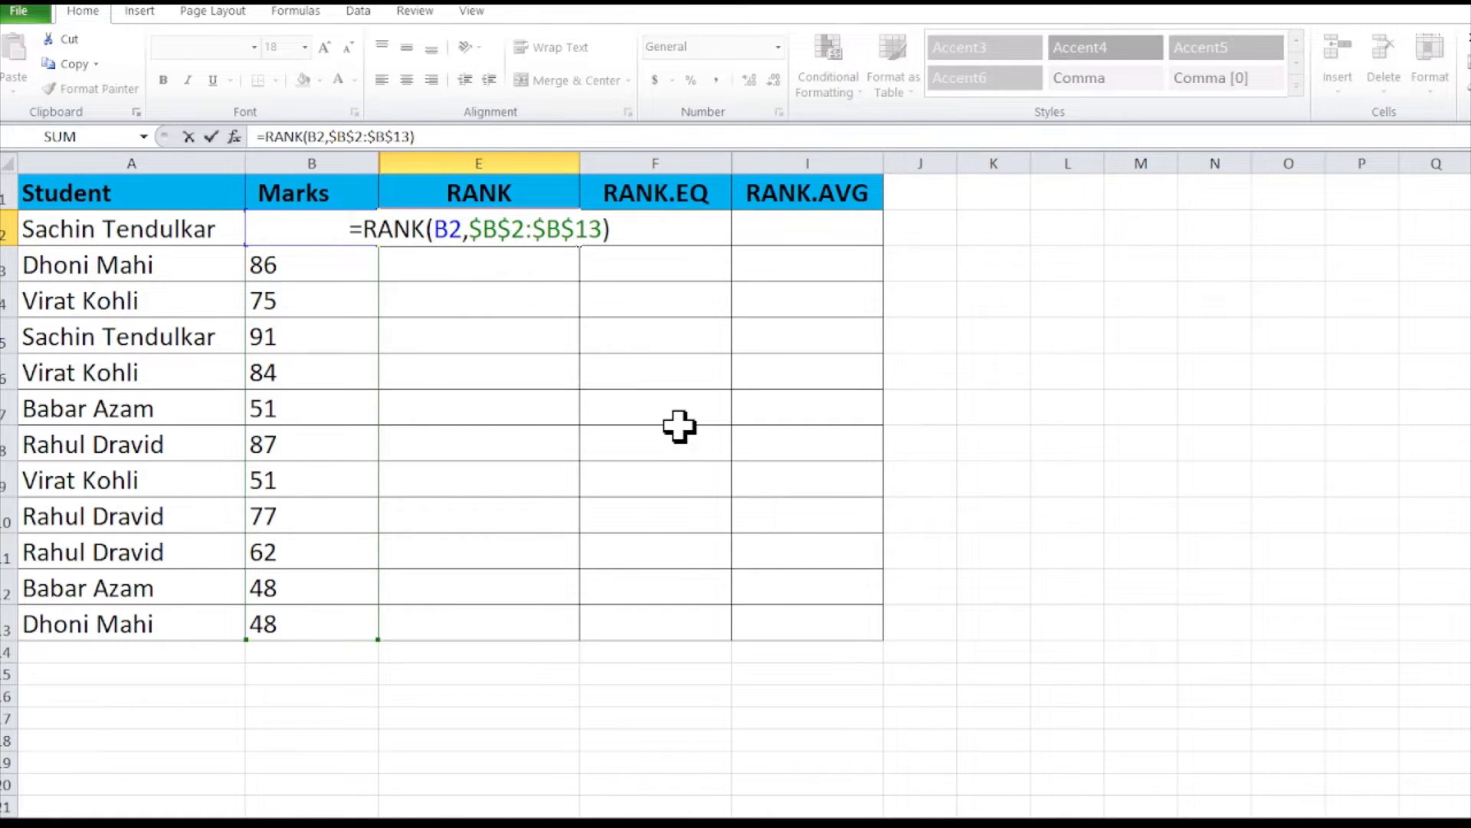
pyautogui.press('Return')
pyautogui.press('Up')
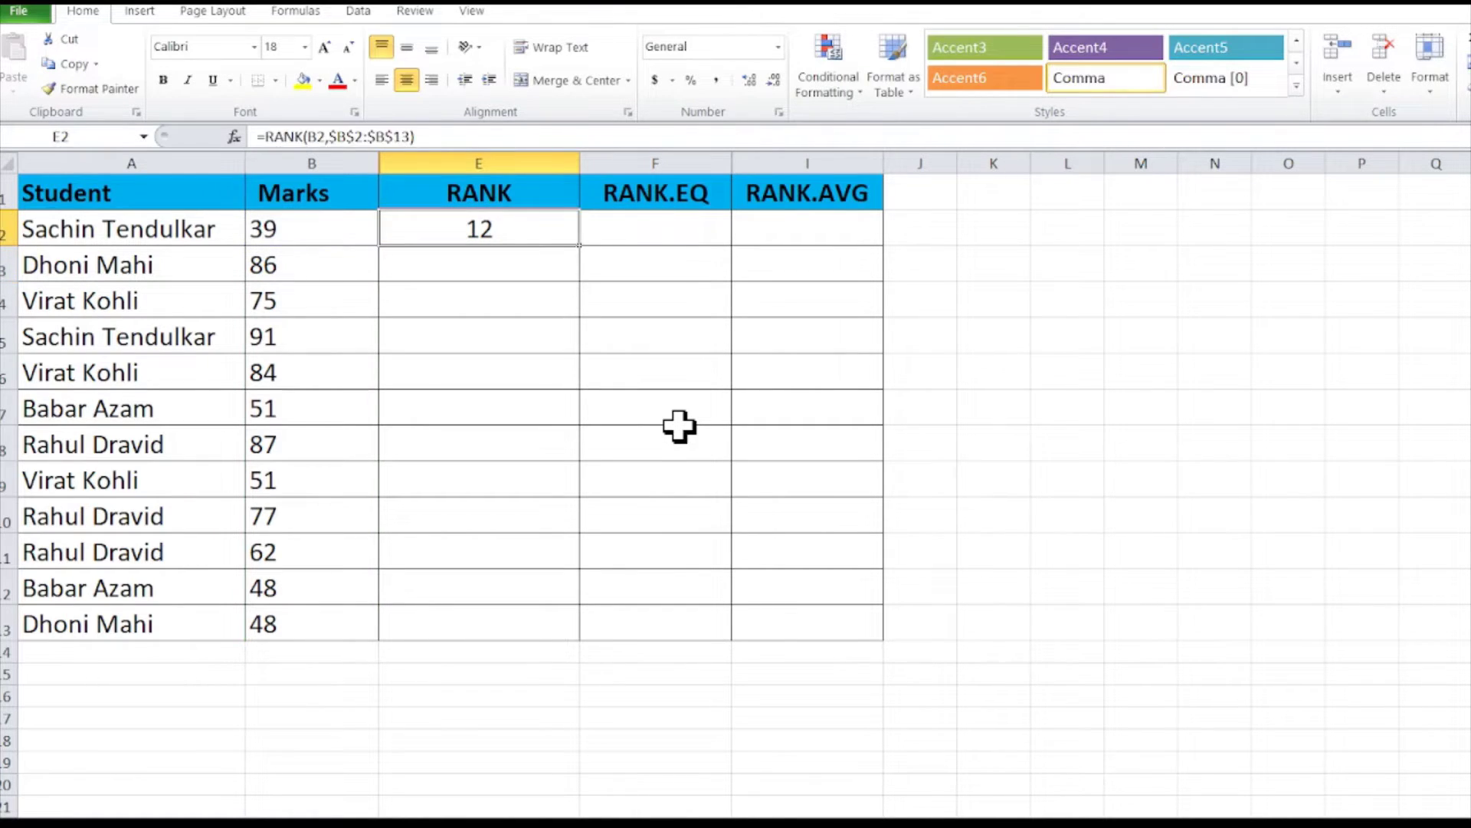
# - Copy E2's RANK formula down through E3:E13
pyautogui.hotkey('ctrl', 'c')
pyautogui.hotkey('shift', 'Down')
pyautogui.hotkey('shift', 'Down')
pyautogui.hotkey('shift', 'Down')
pyautogui.hotkey('shift', 'Down')
pyautogui.hotkey('shift', 'Down')
pyautogui.hotkey('shift', 'Down')
pyautogui.hotkey('shift', 'Down')
pyautogui.hotkey('shift', 'Down')
pyautogui.hotkey('shift', 'Down')
pyautogui.hotkey('shift', 'Down')
pyautogui.hotkey('shift', 'Down')
pyautogui.hotkey('shift', 'Down')
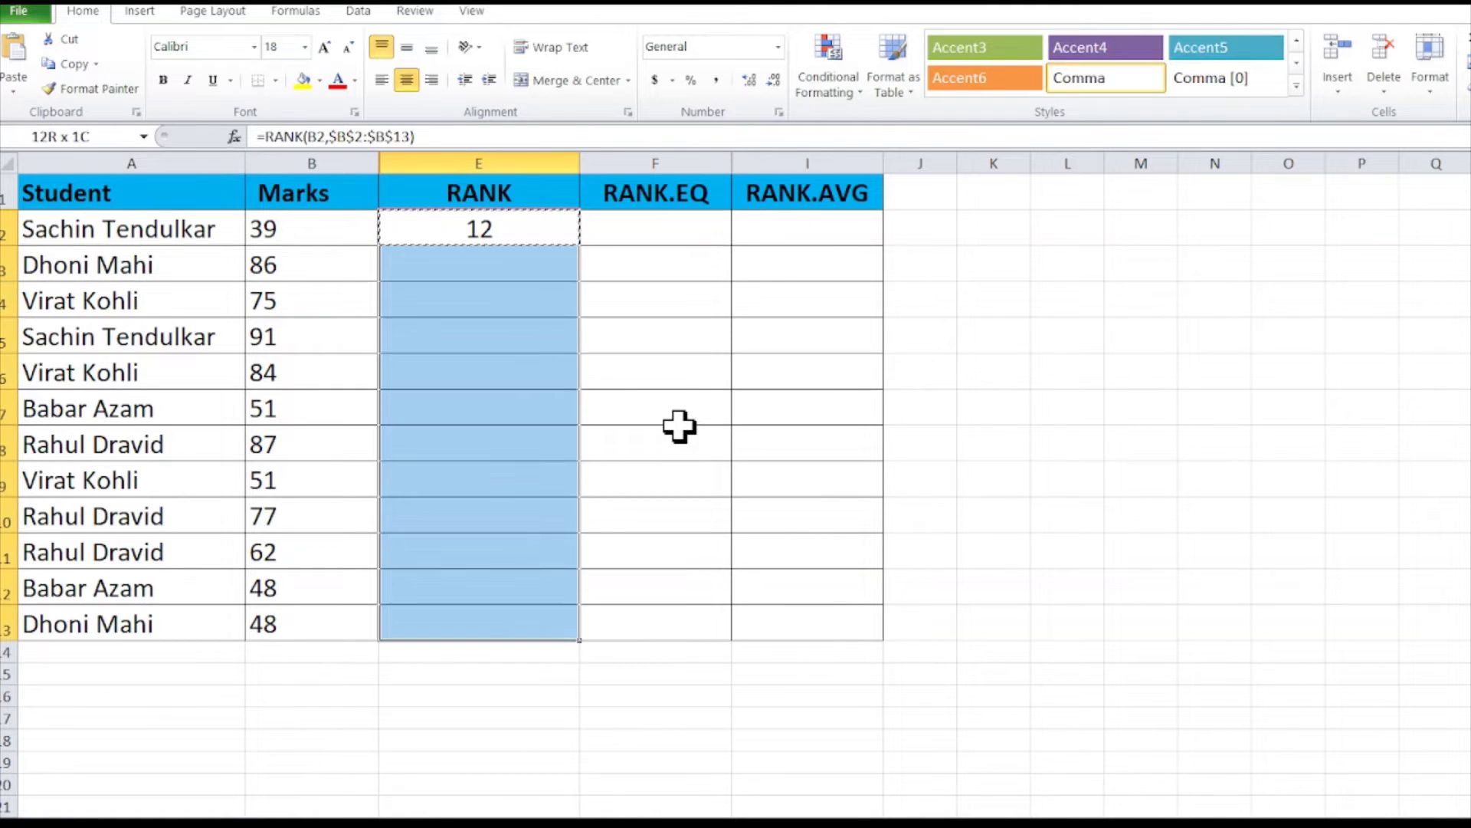
pyautogui.hotkey('shift', 'Up')
pyautogui.press('Return')
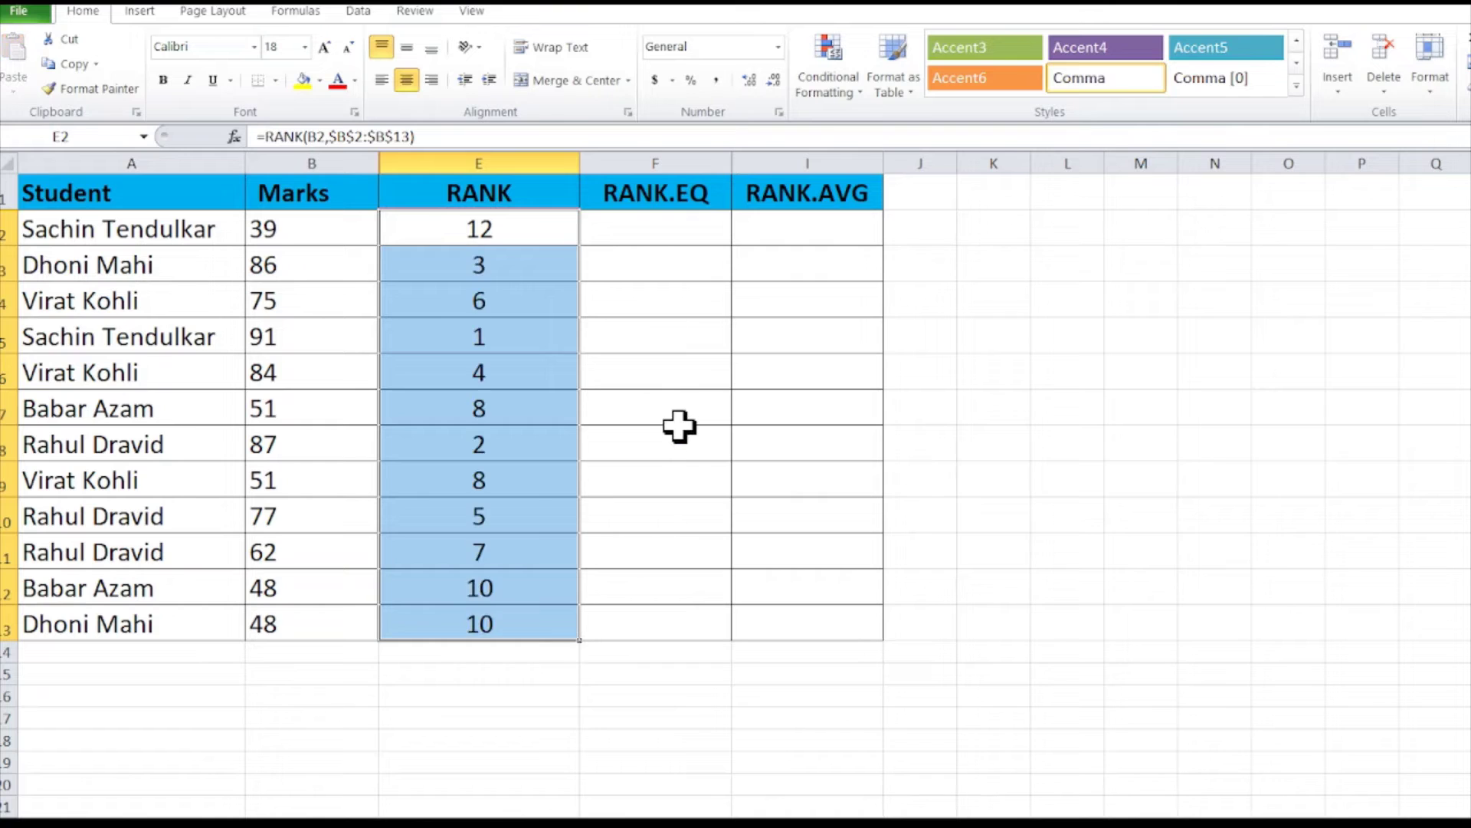
pyautogui.press('Up')
pyautogui.press('Down')
pyautogui.press('Down')
pyautogui.press('Down')
pyautogui.press('Down')
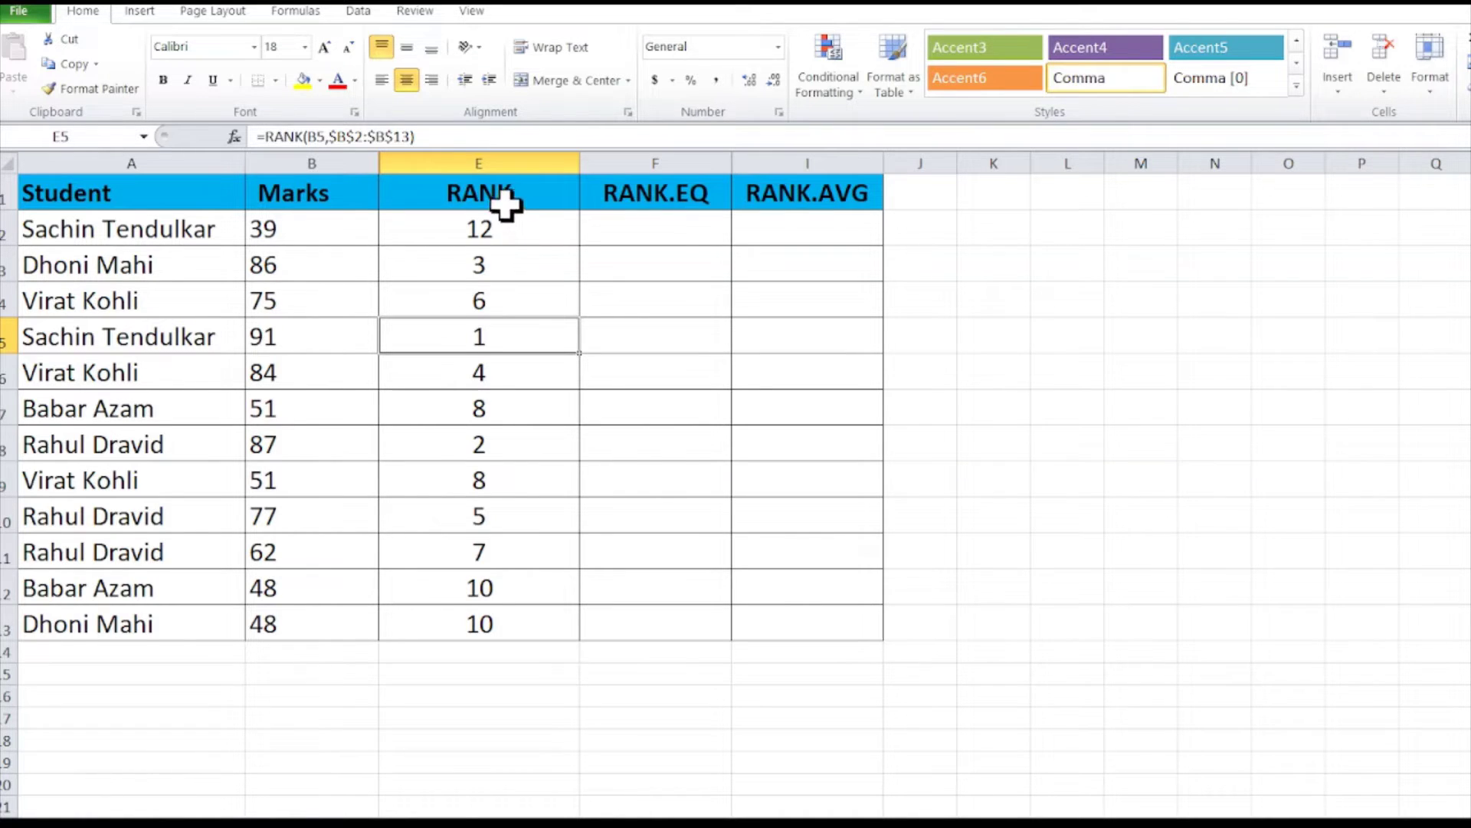
# - Verify E2's rank formula against the mark 39 in B2
pyautogui.click(505, 233)
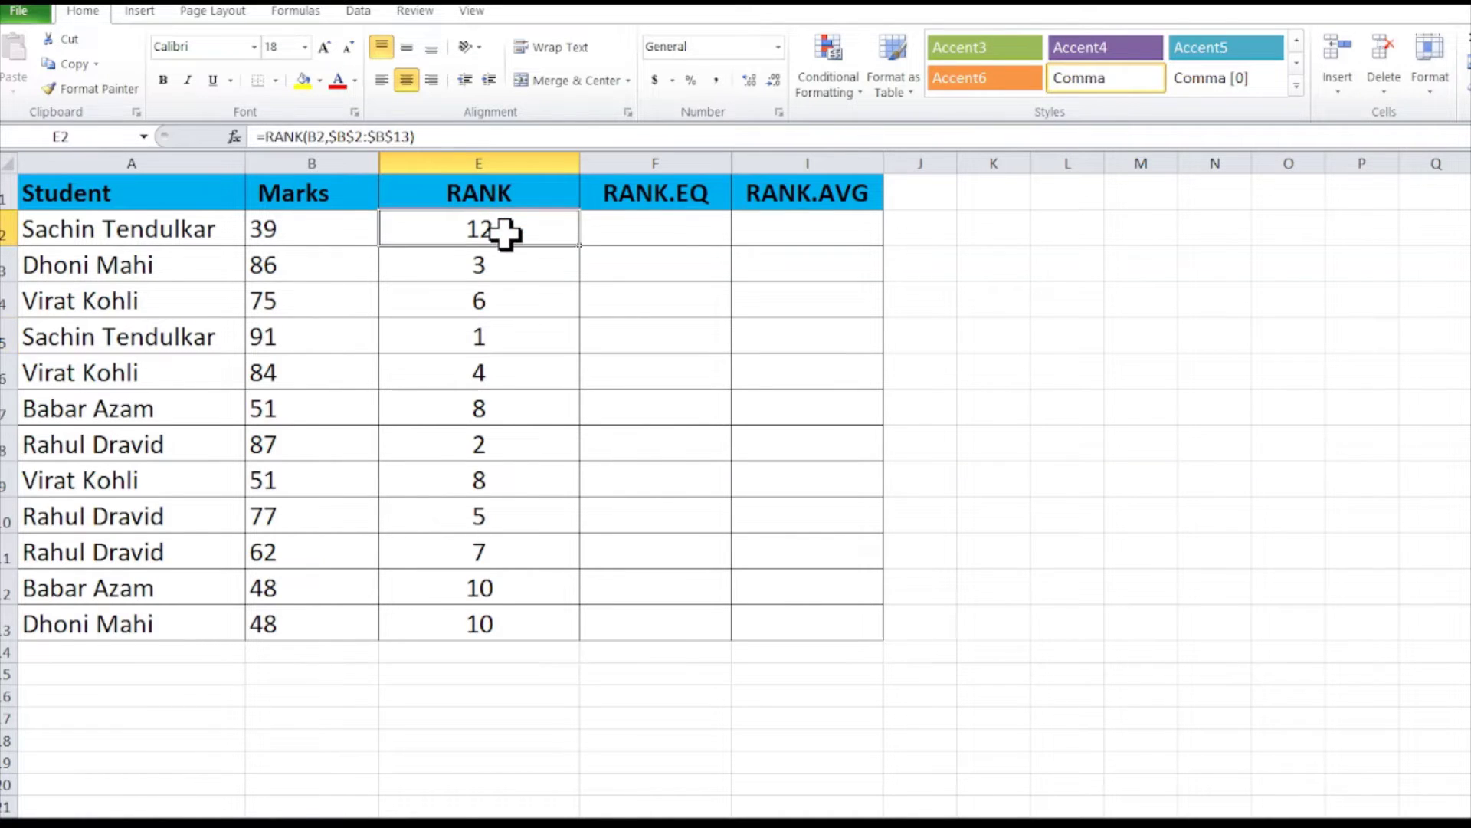
pyautogui.click(292, 229)
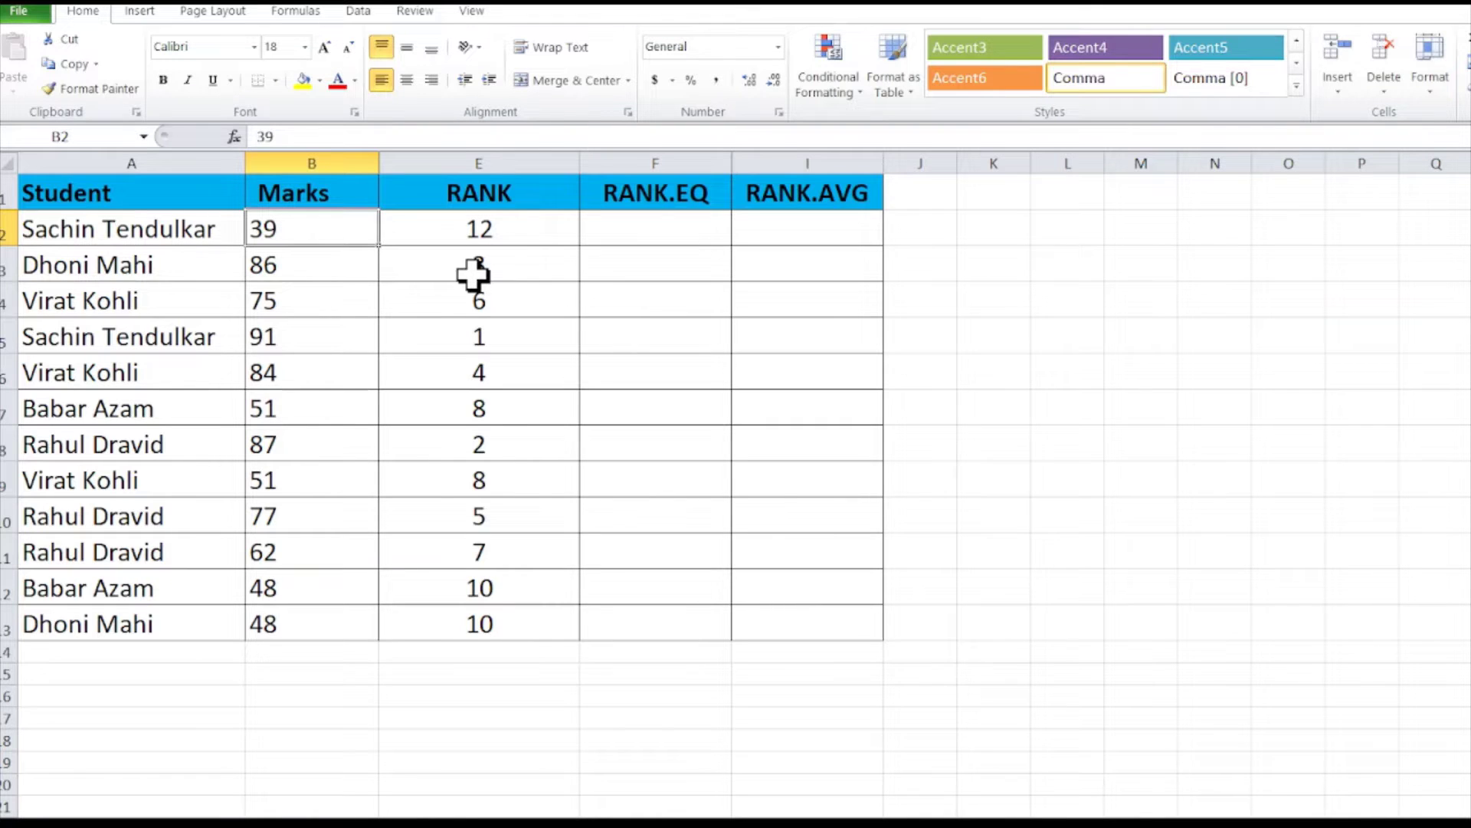
pyautogui.click(487, 229)
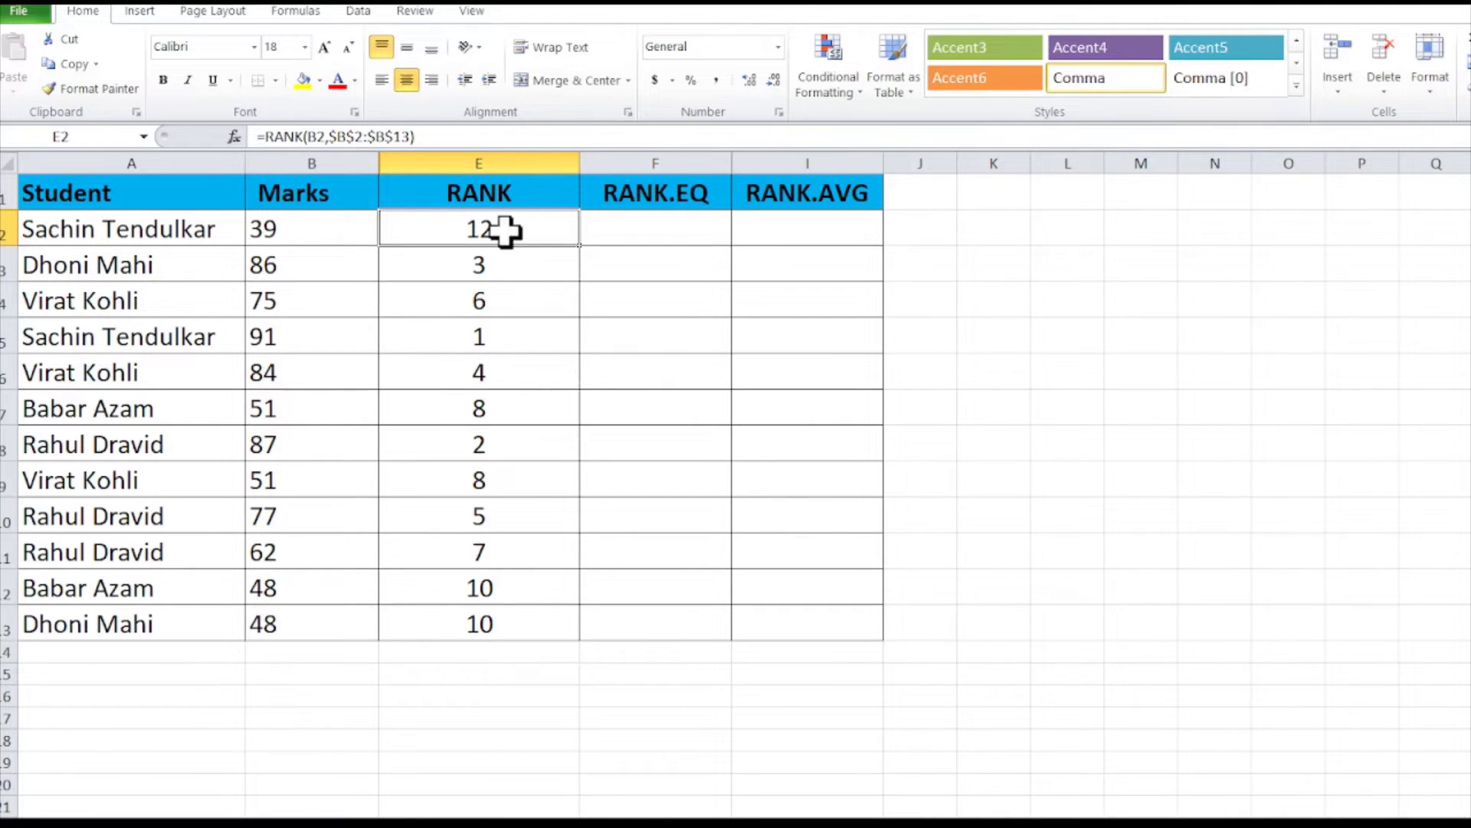
pyautogui.click(653, 230)
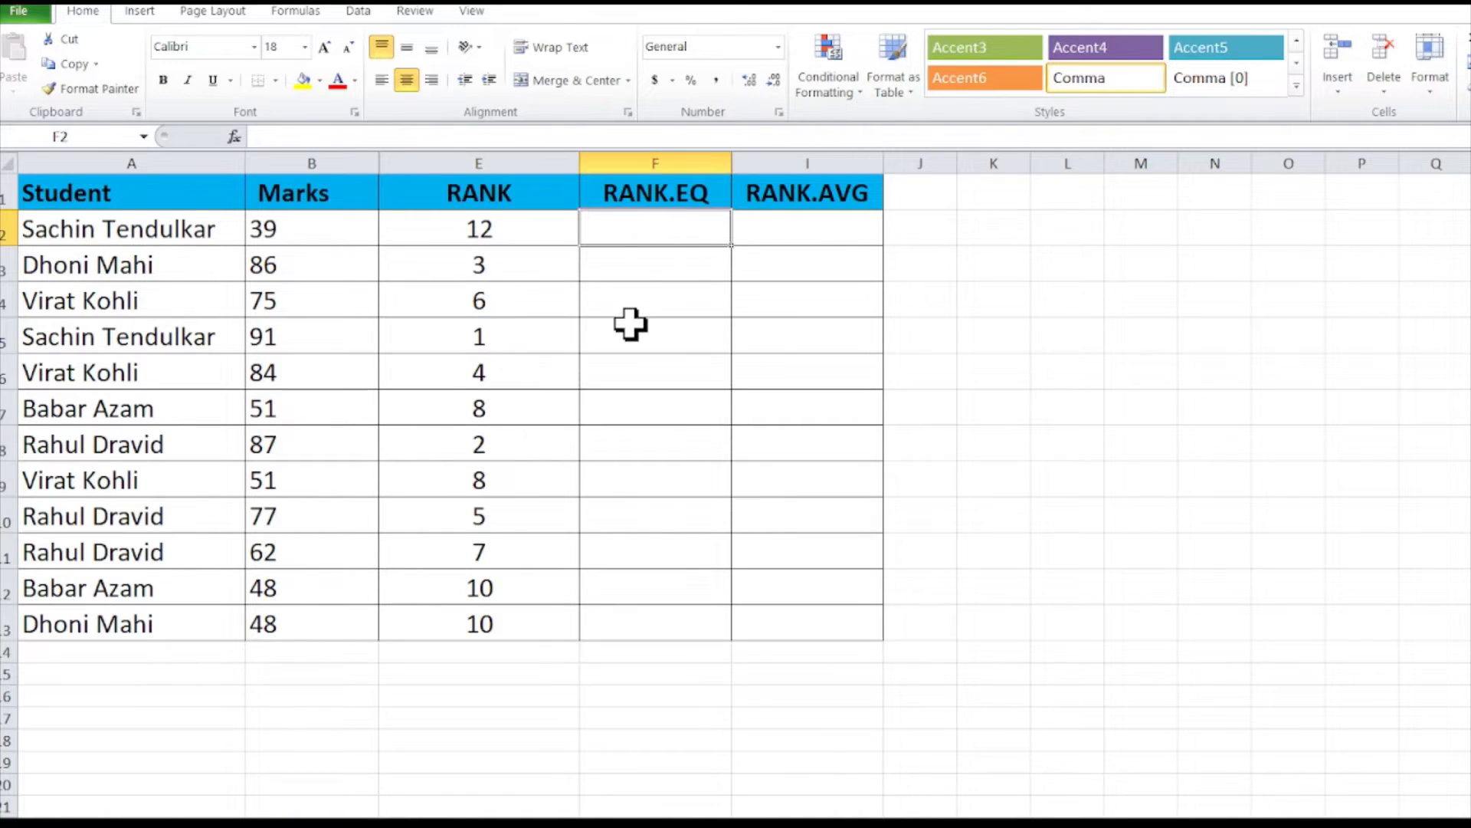
# - Build F2's formula up to =RANK.EQ(B2,B2:B13, using B2's mark and the Marks range
pyautogui.write('=')
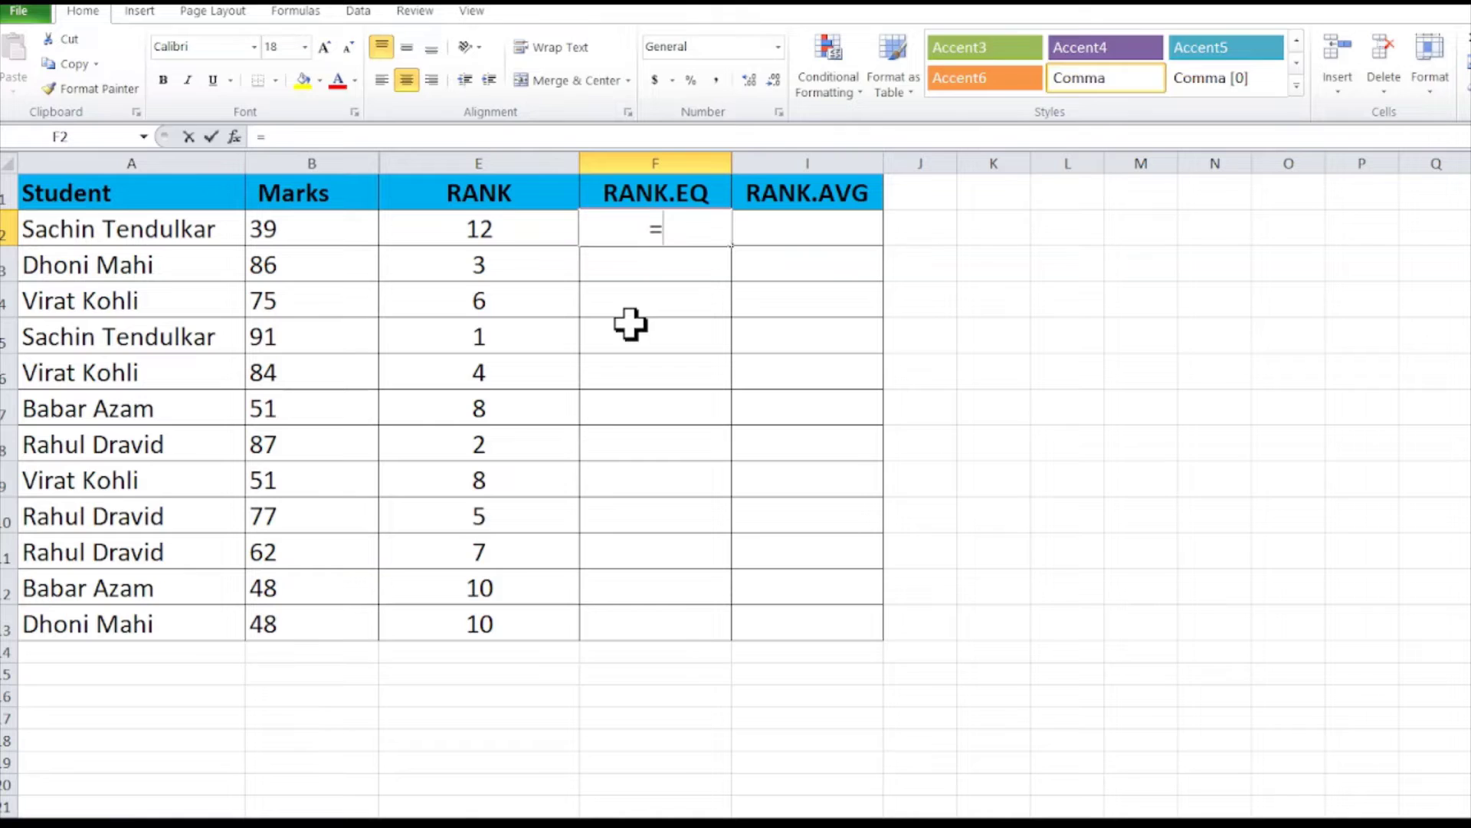
pyautogui.write('ran')
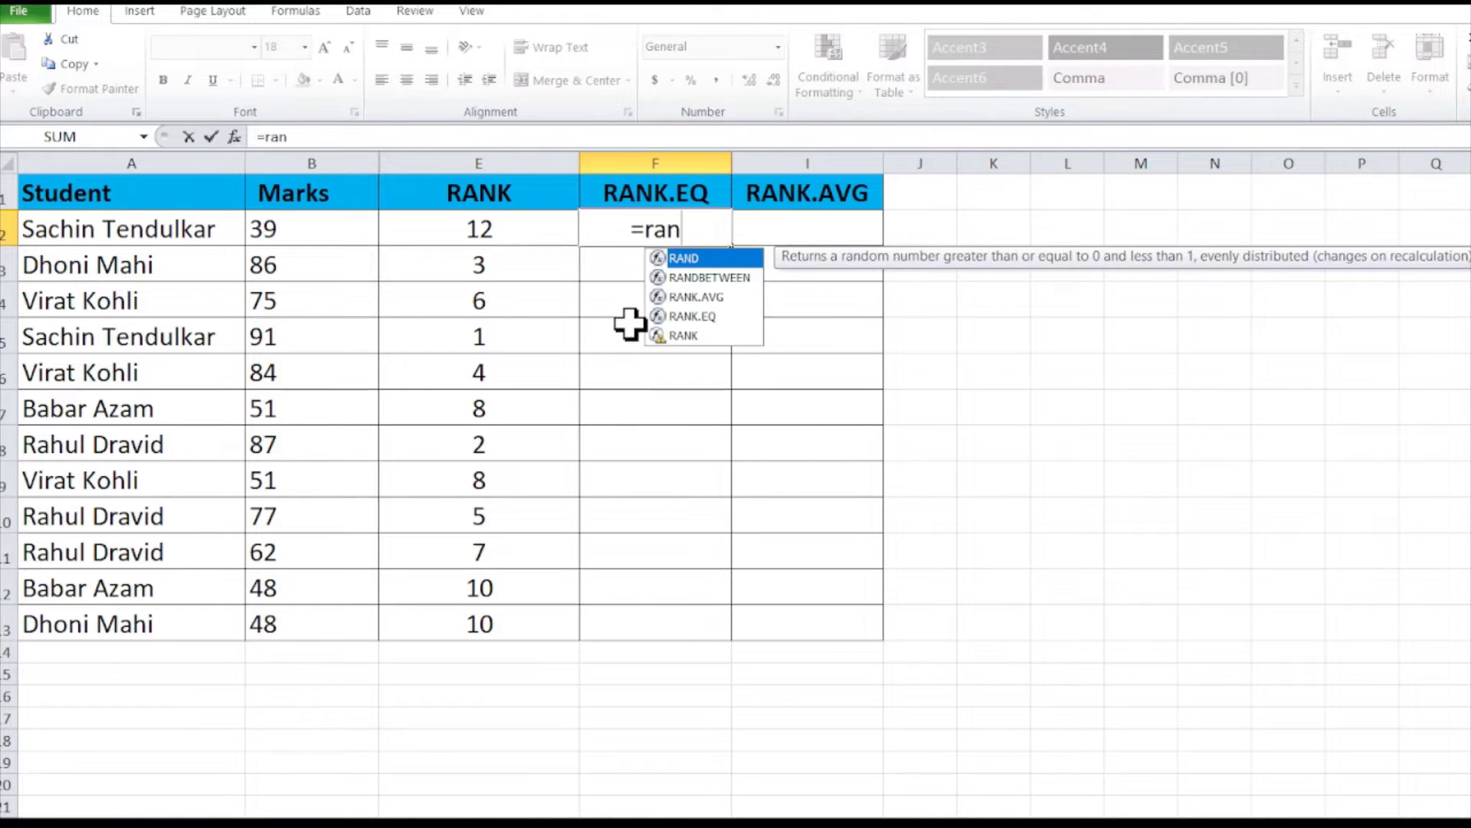
pyautogui.press('Down')
pyautogui.press('Down')
pyautogui.press('Down')
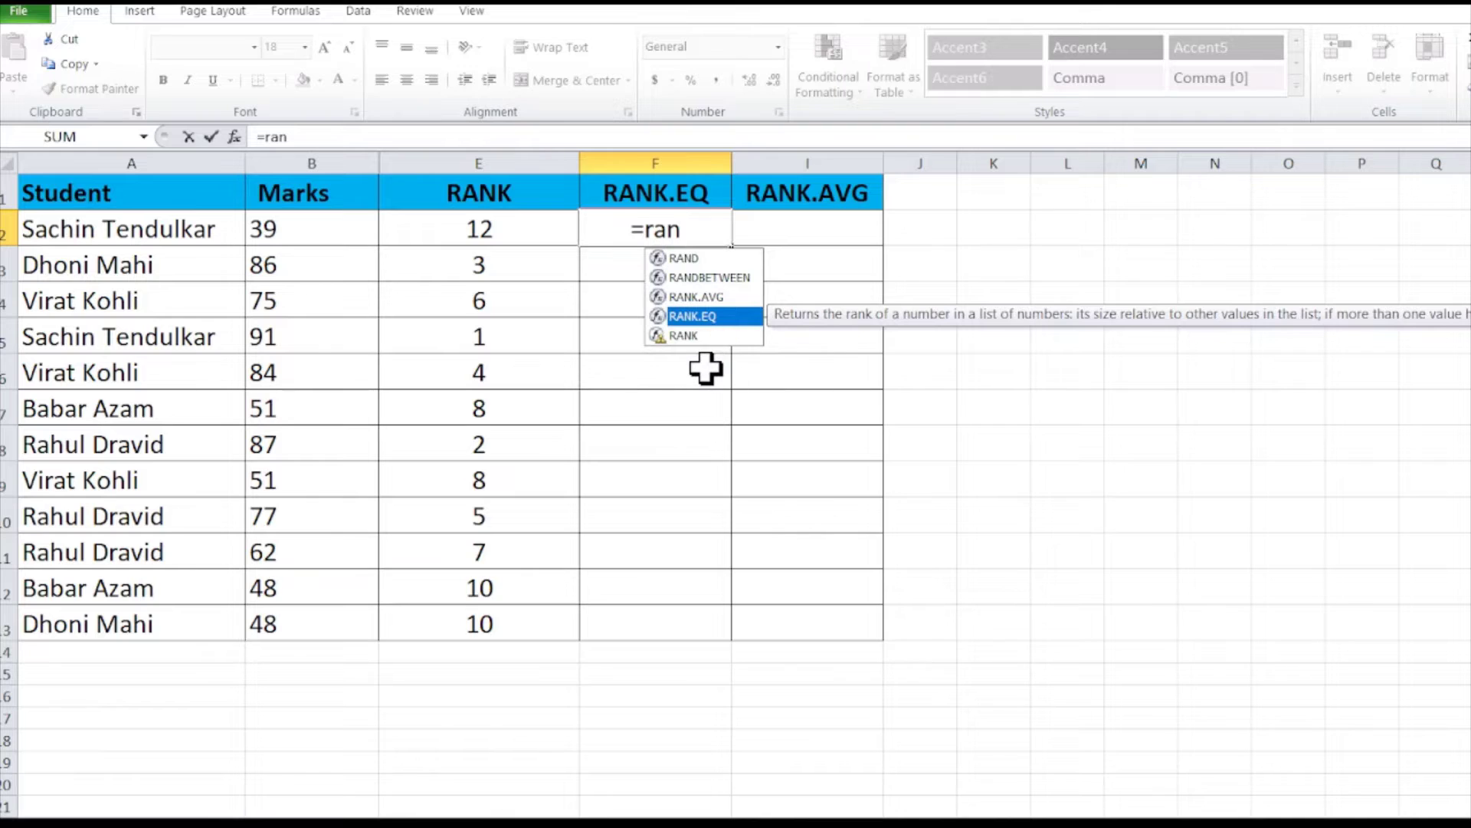
pyautogui.press('Tab')
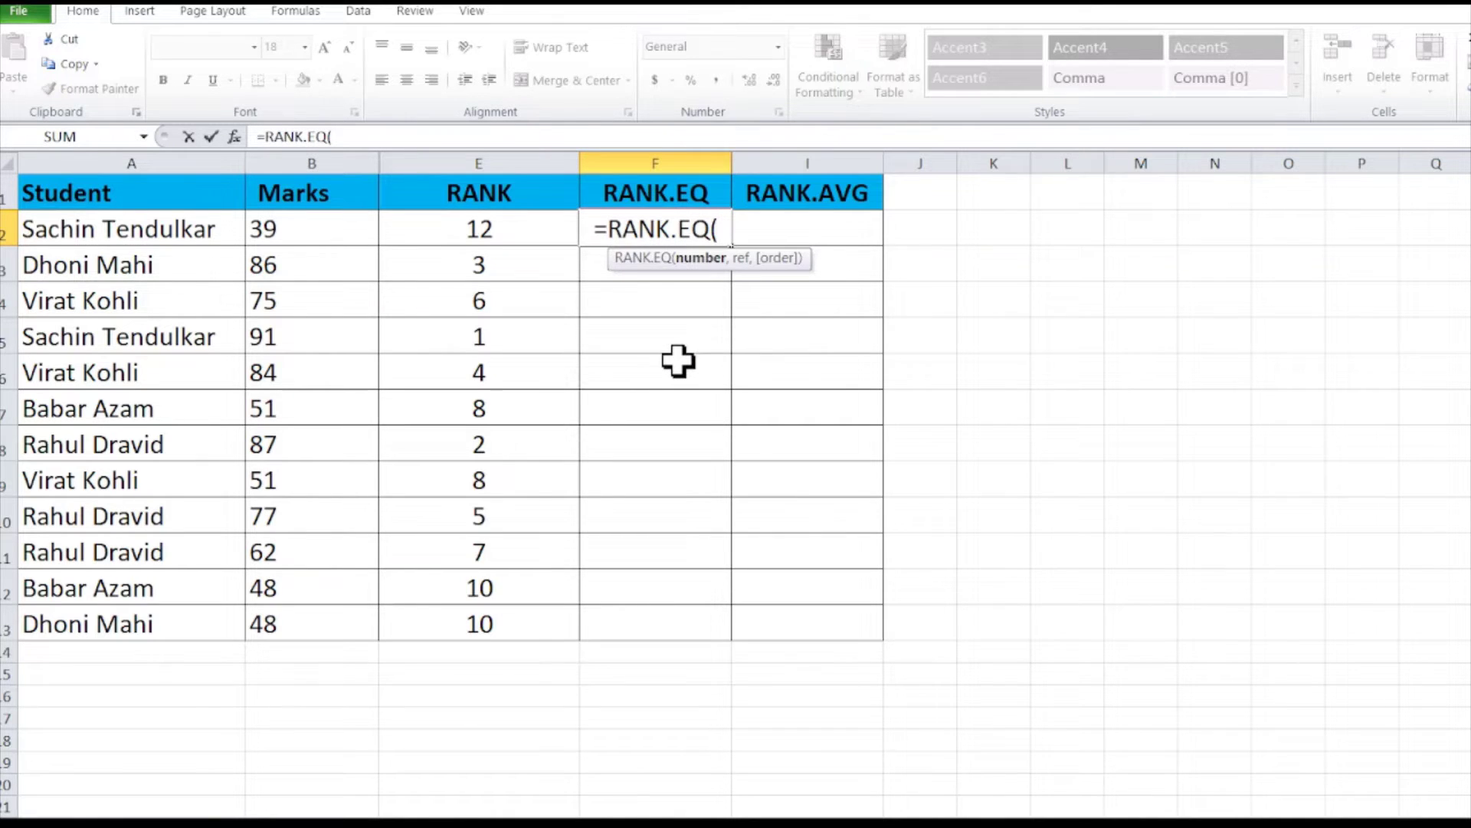
pyautogui.click(315, 238)
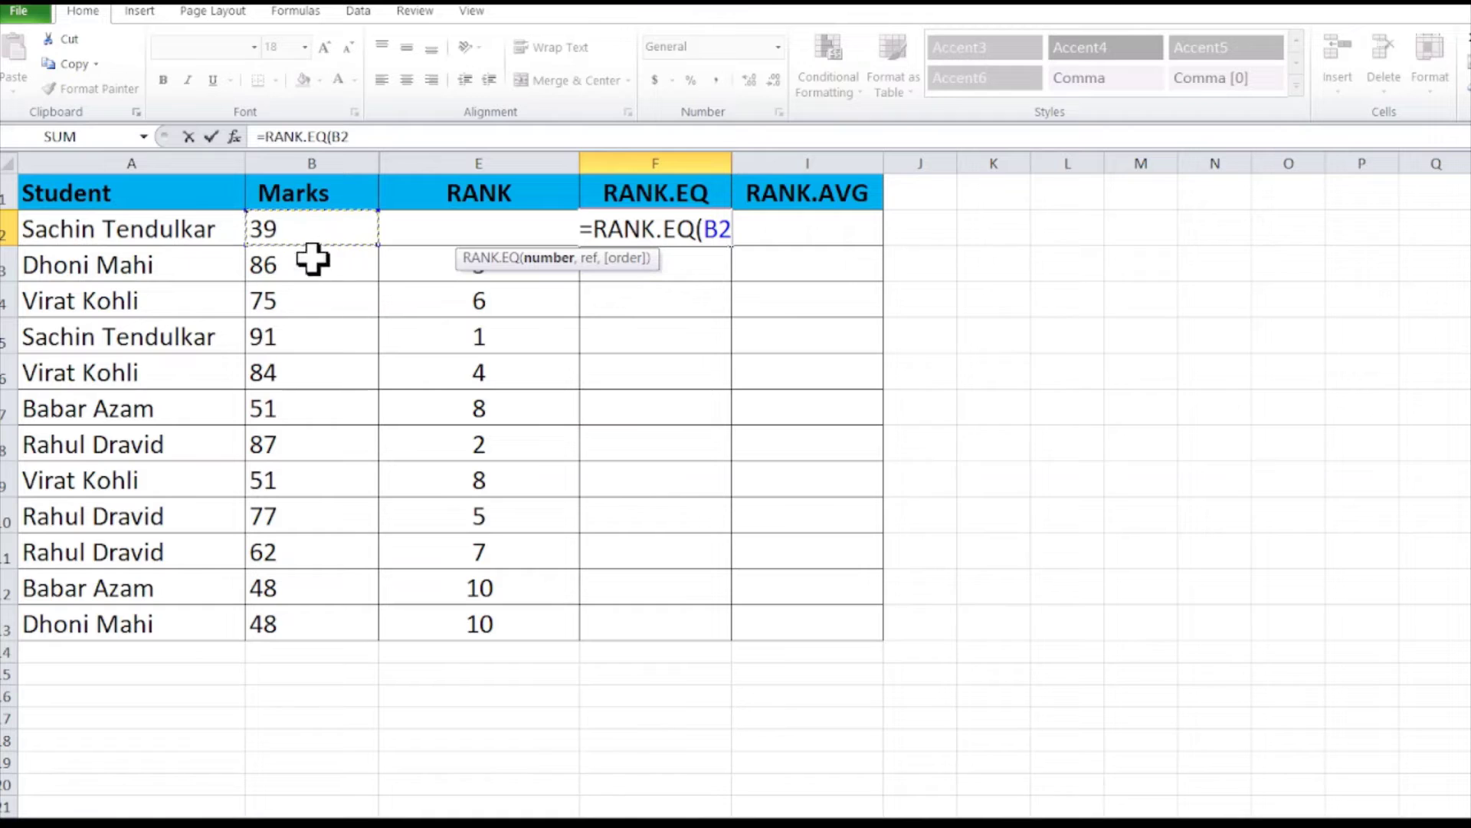
pyautogui.write(',')
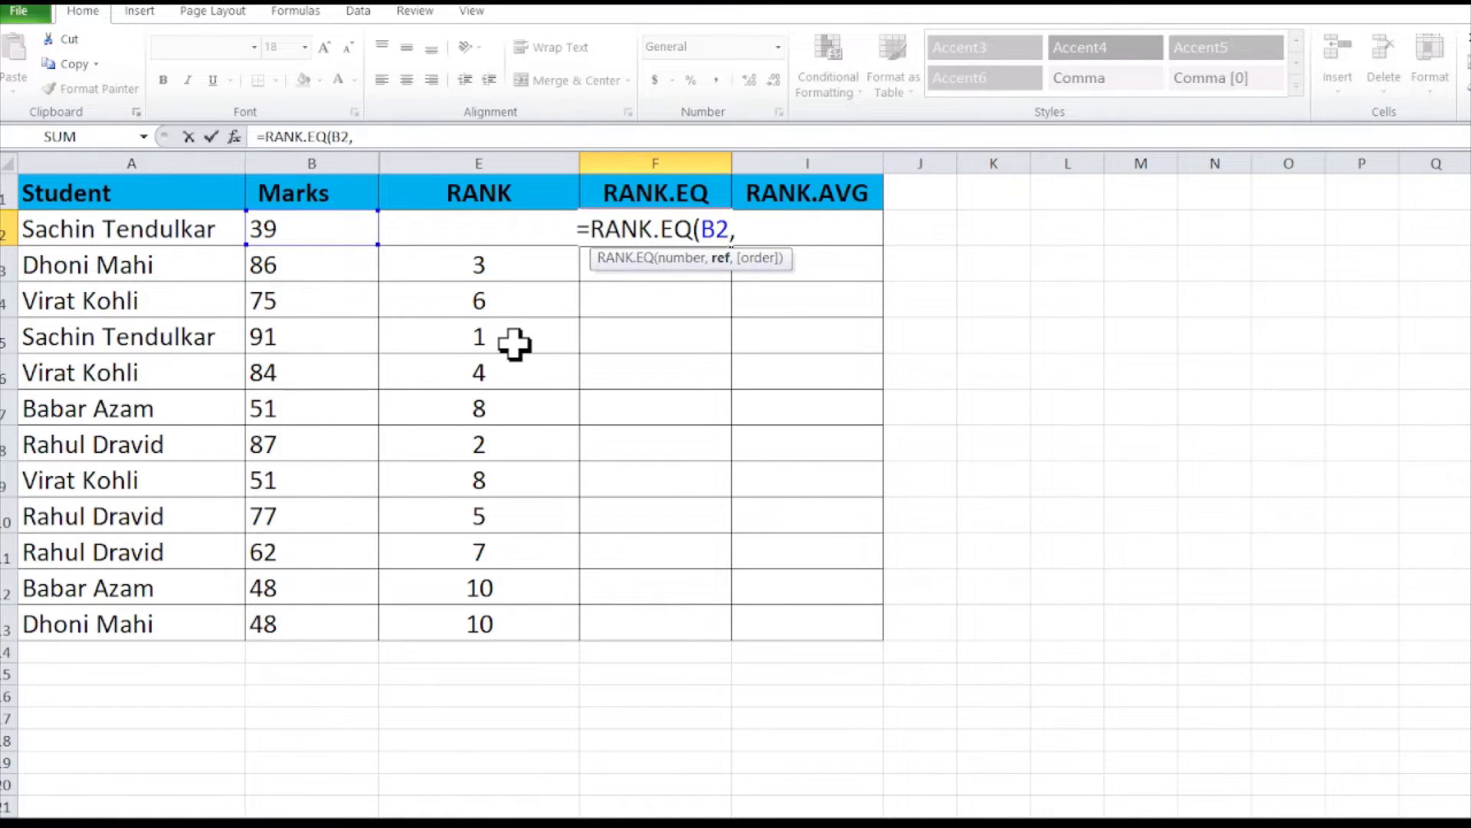
pyautogui.click(315, 230)
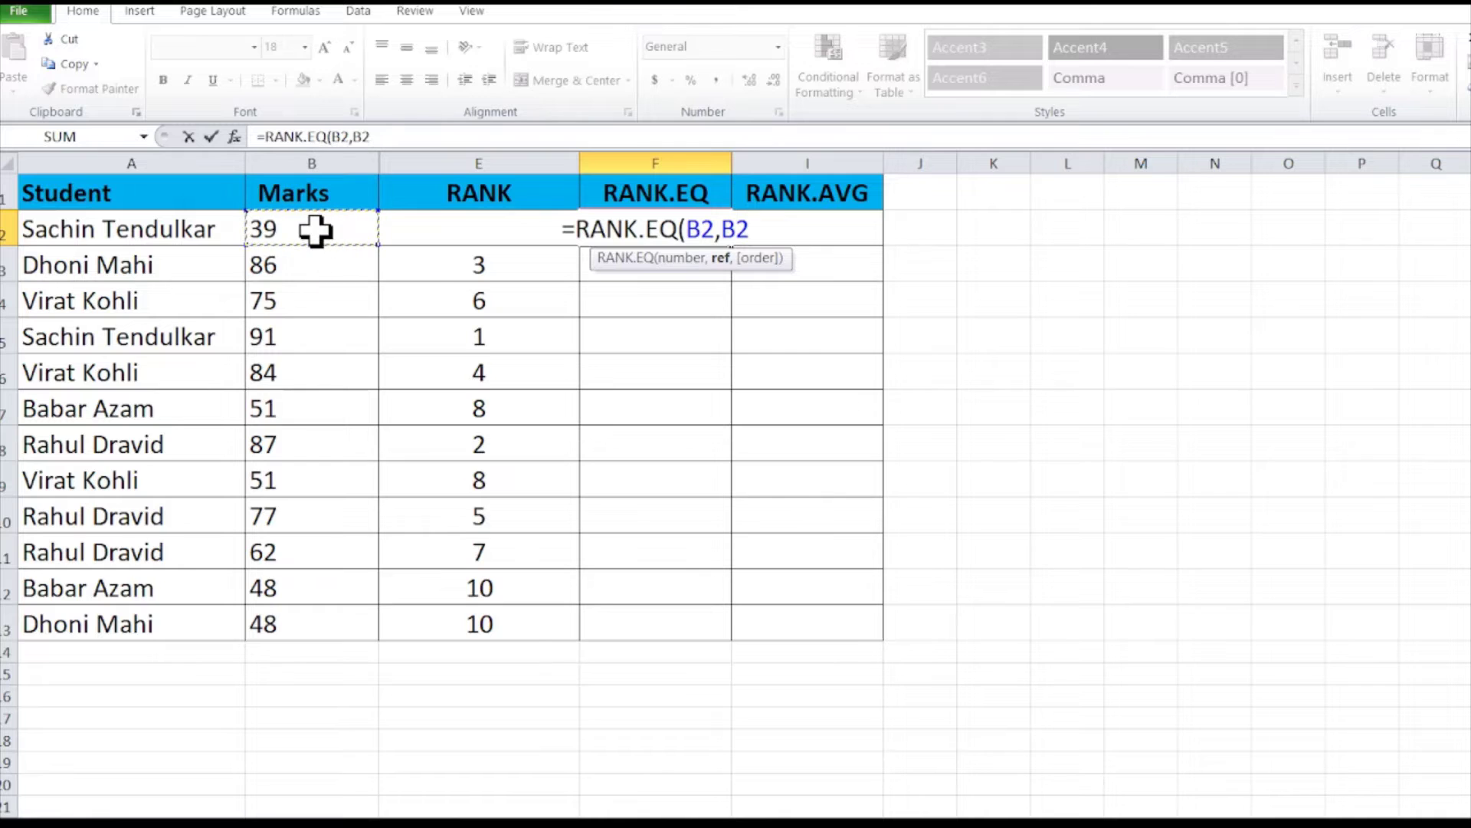
pyautogui.hotkey('shift', 'Down')
pyautogui.hotkey('shift', 'Down')
pyautogui.hotkey('shift', 'Down')
pyautogui.hotkey('shift', 'Down')
pyautogui.hotkey('shift', 'Down')
pyautogui.hotkey('shift', 'Down')
pyautogui.hotkey('shift', 'Down')
pyautogui.hotkey('shift', 'Down')
pyautogui.hotkey('shift', 'Down')
pyautogui.hotkey('shift', 'Down')
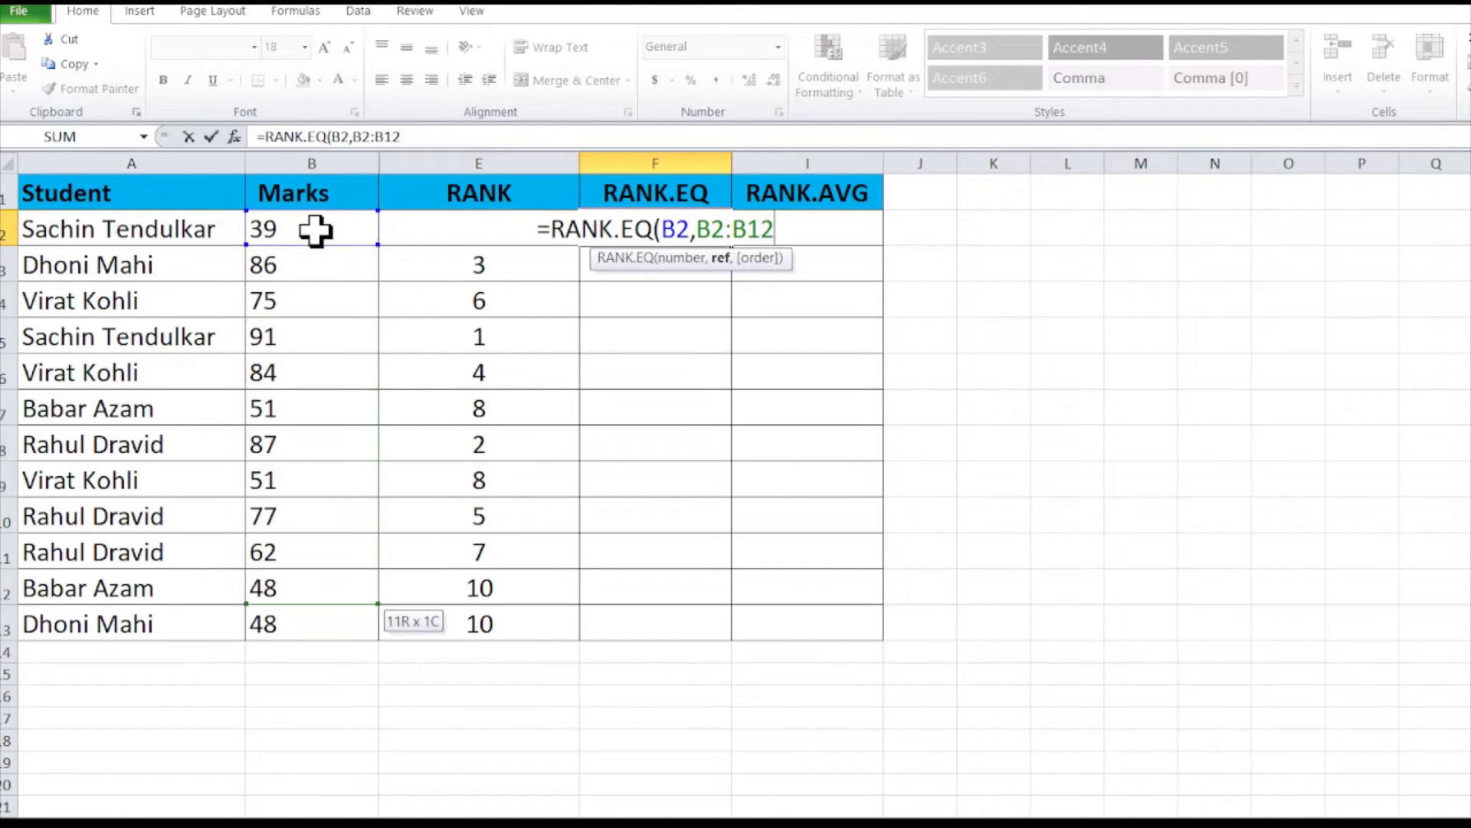
pyautogui.hotkey('shift', 'Down')
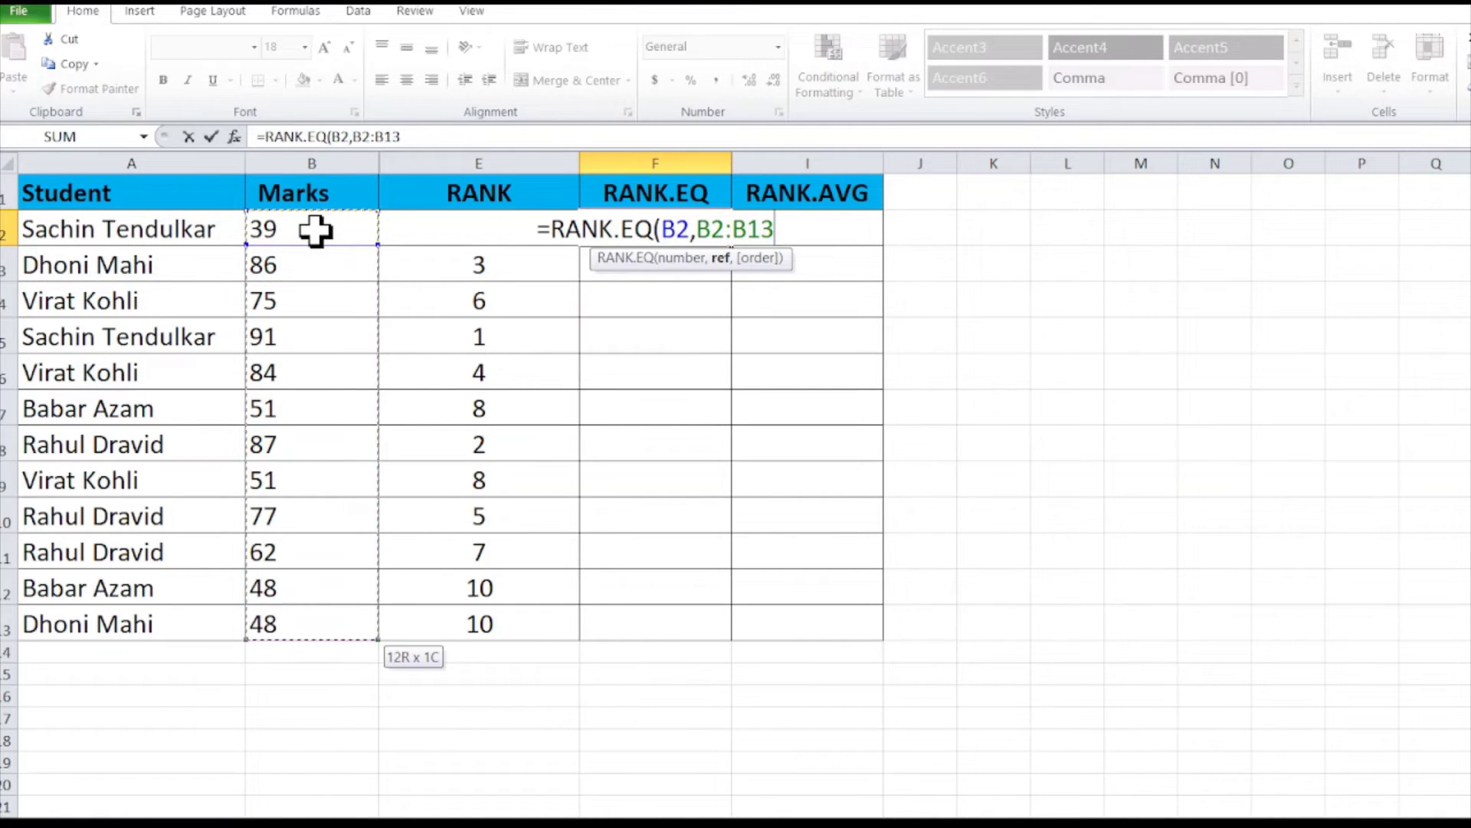
# - Make the range $B$2:$B$13, close the bracket and commit the RANK.EQ formula
pyautogui.click(717, 223)
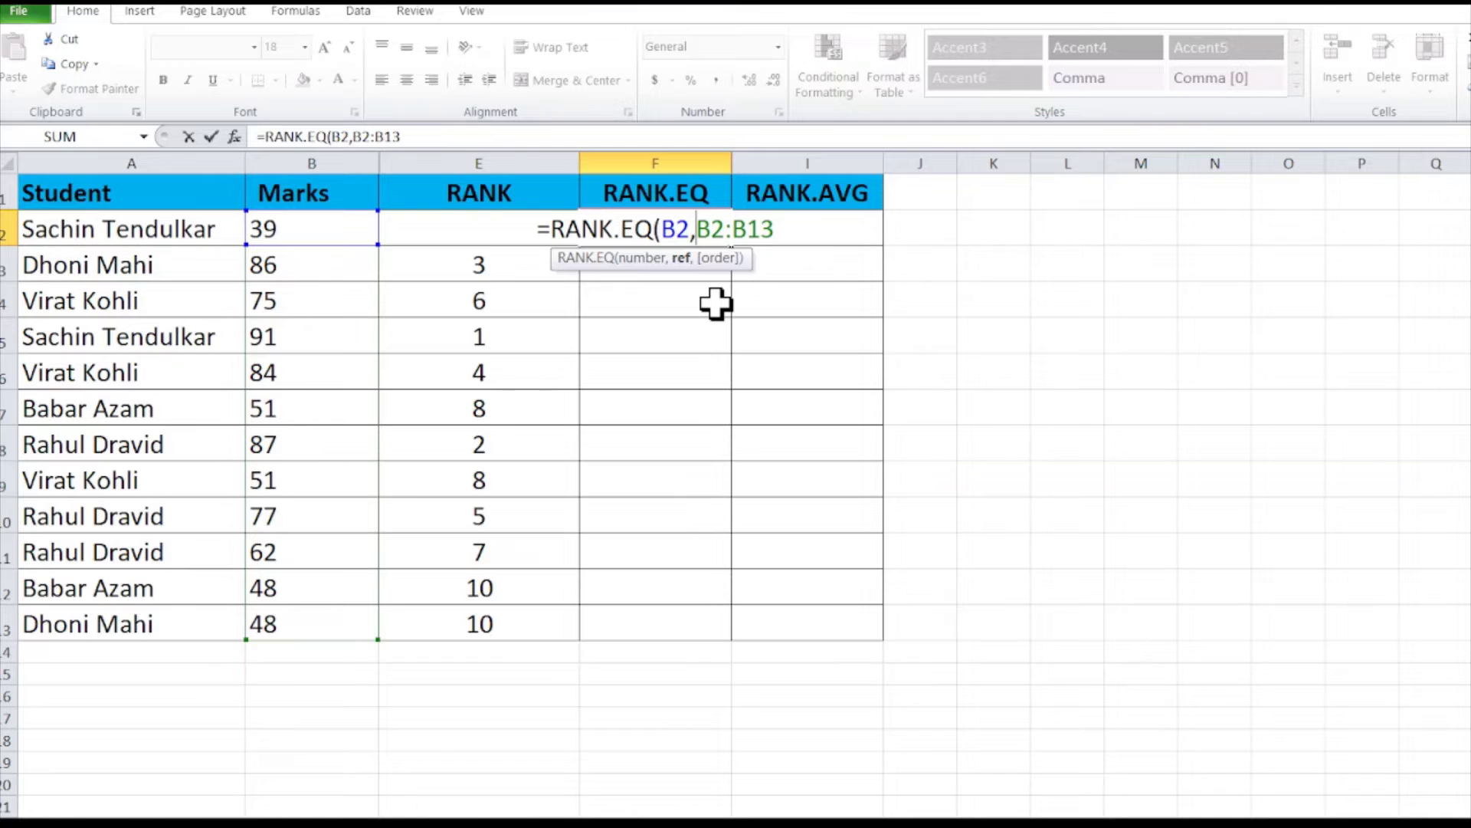
pyautogui.press('F4')
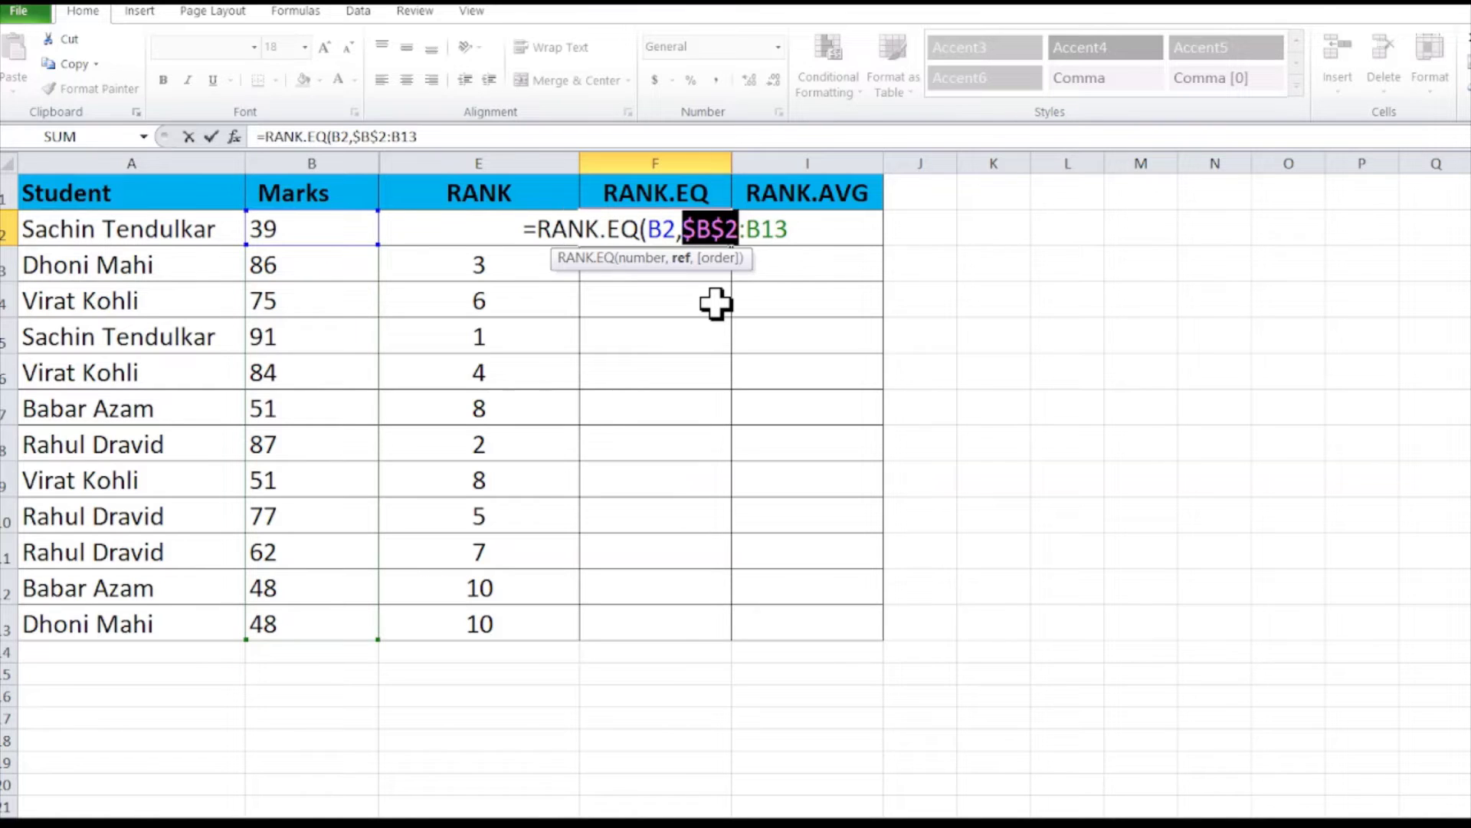
pyautogui.click(752, 228)
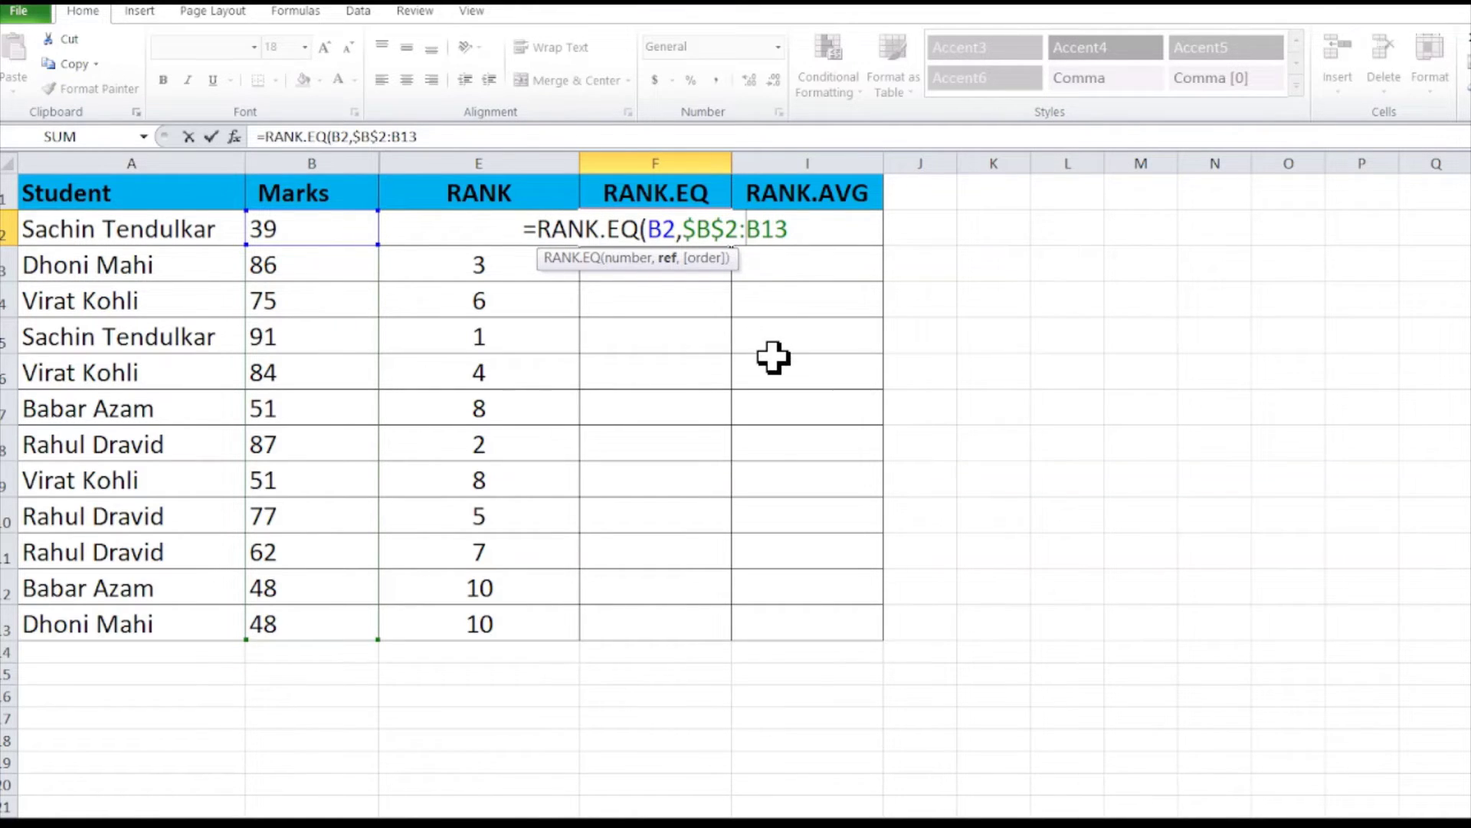
pyautogui.press('F4')
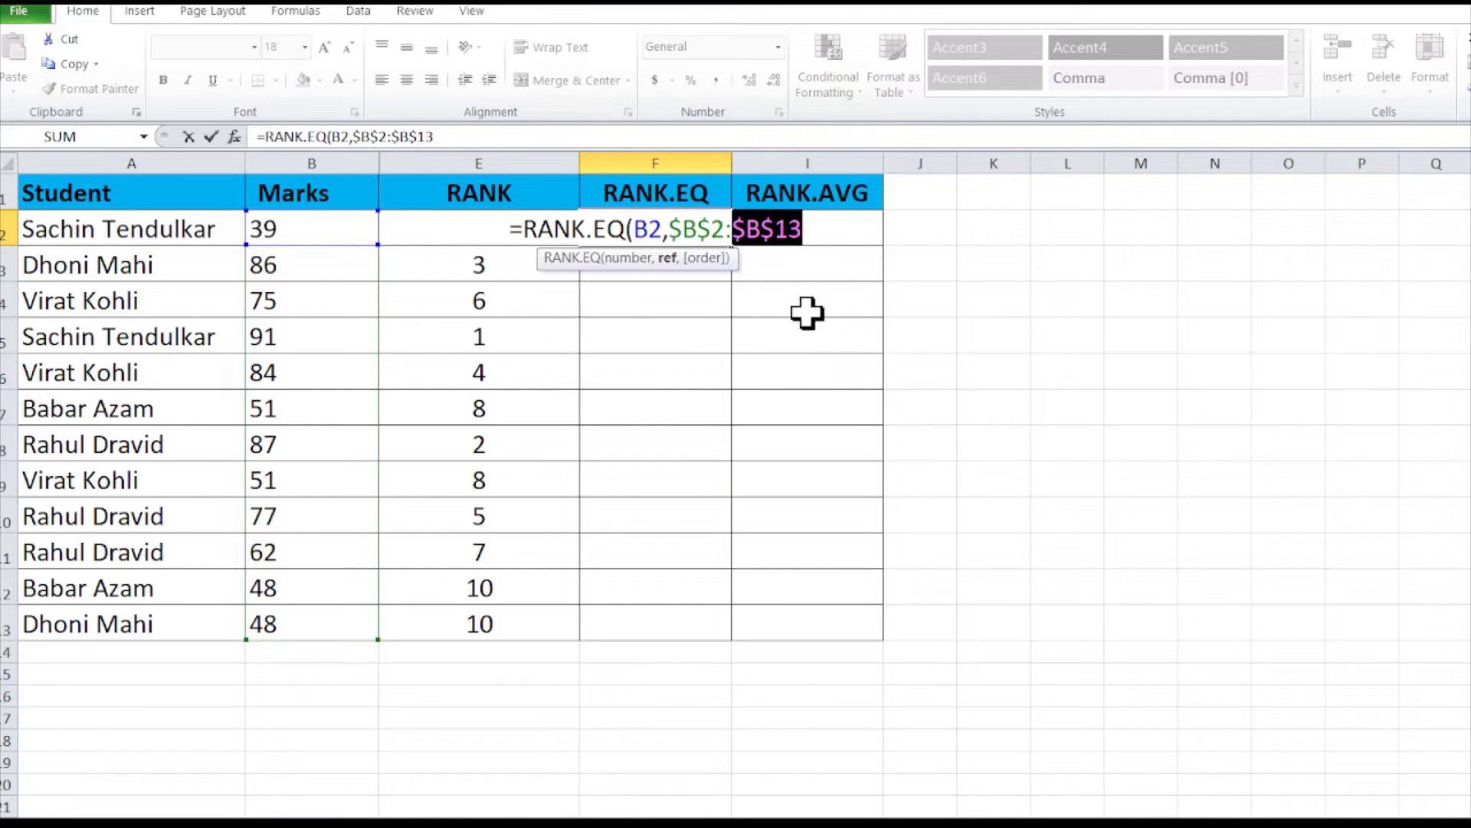
pyautogui.click(812, 230)
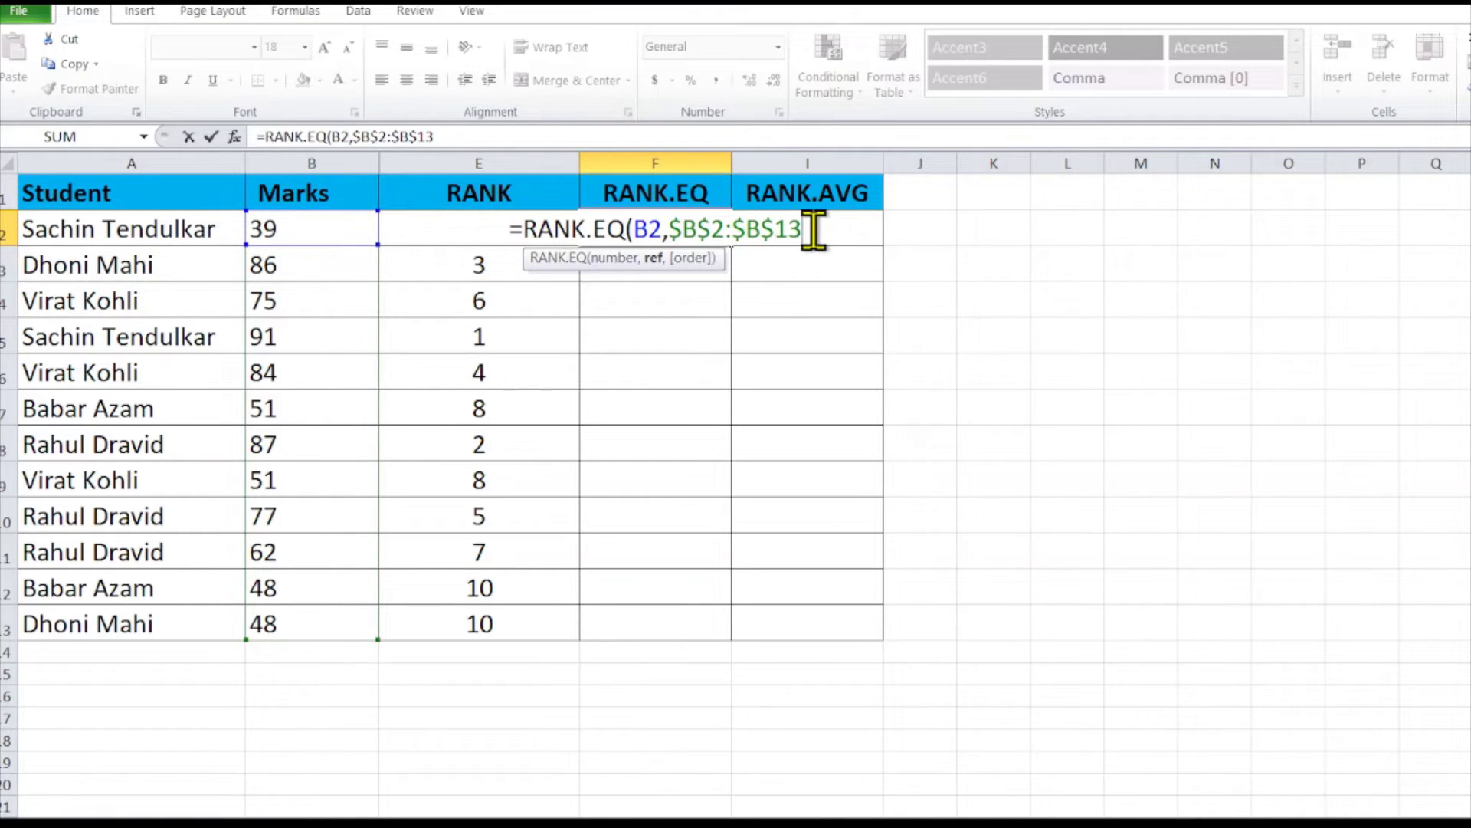
pyautogui.write(')')
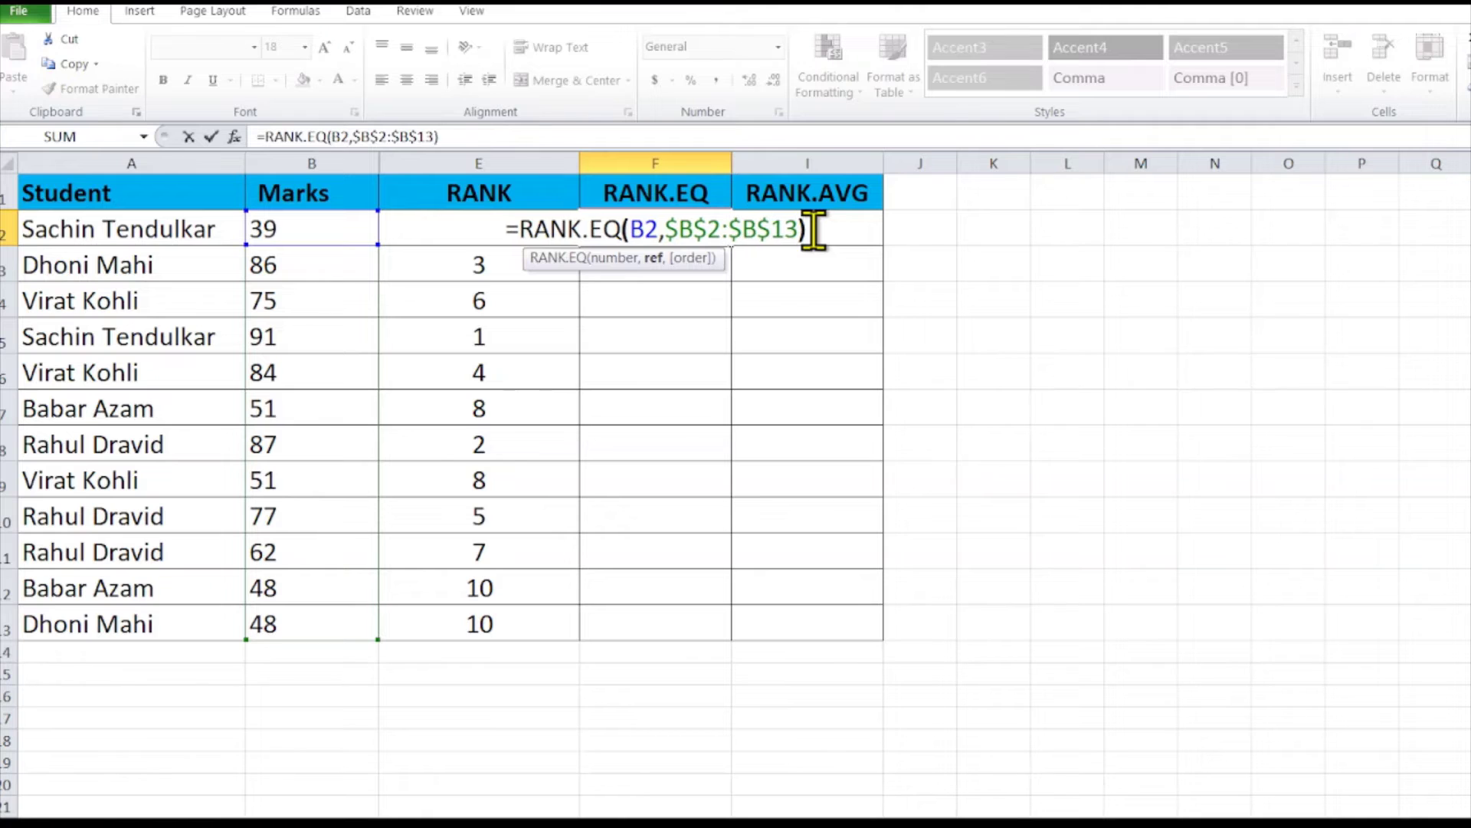
pyautogui.press('Return')
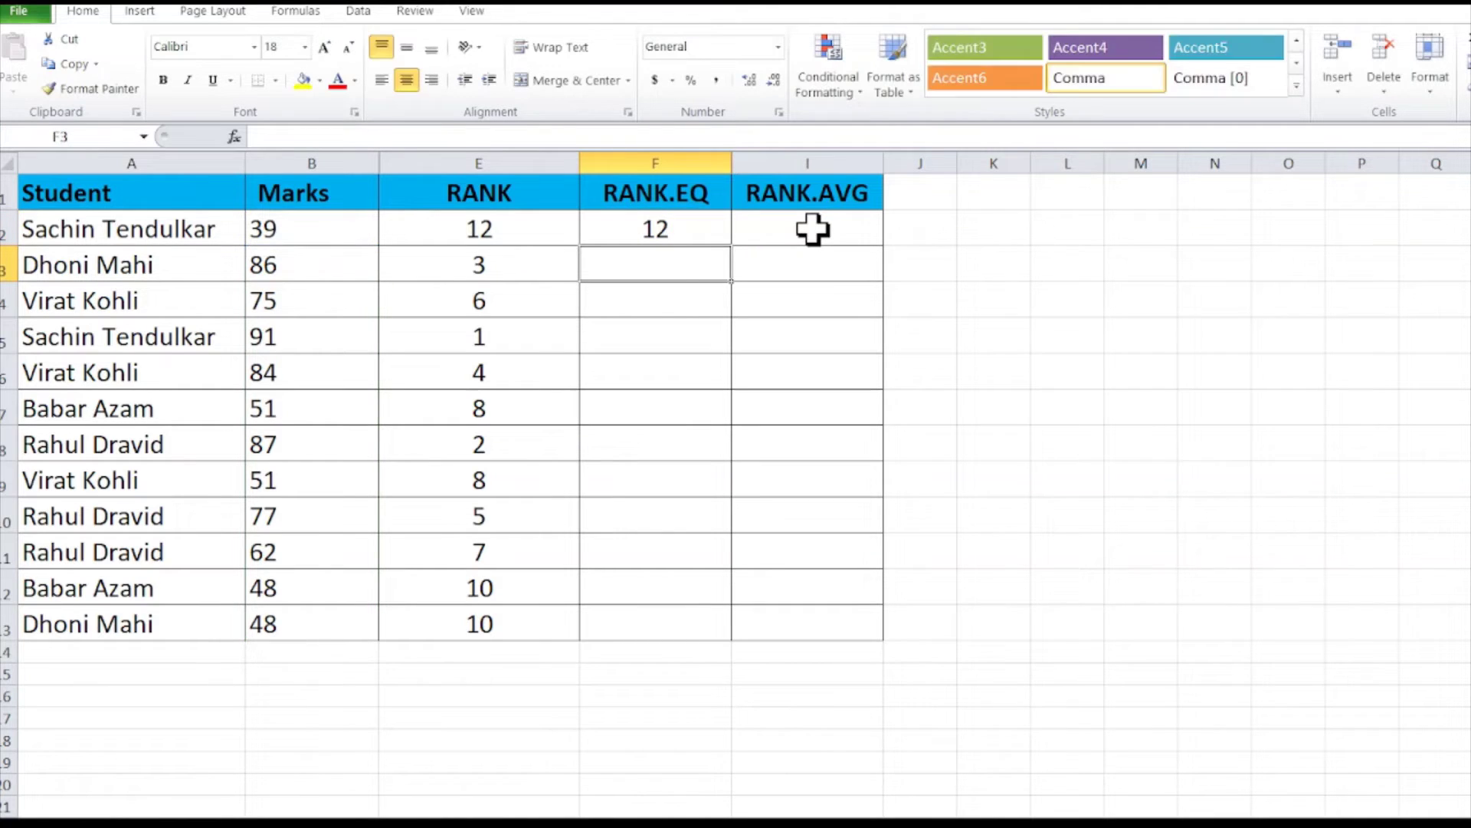
# - Copy F2's RANK.EQ formula into F3:F13
pyautogui.press('Up')
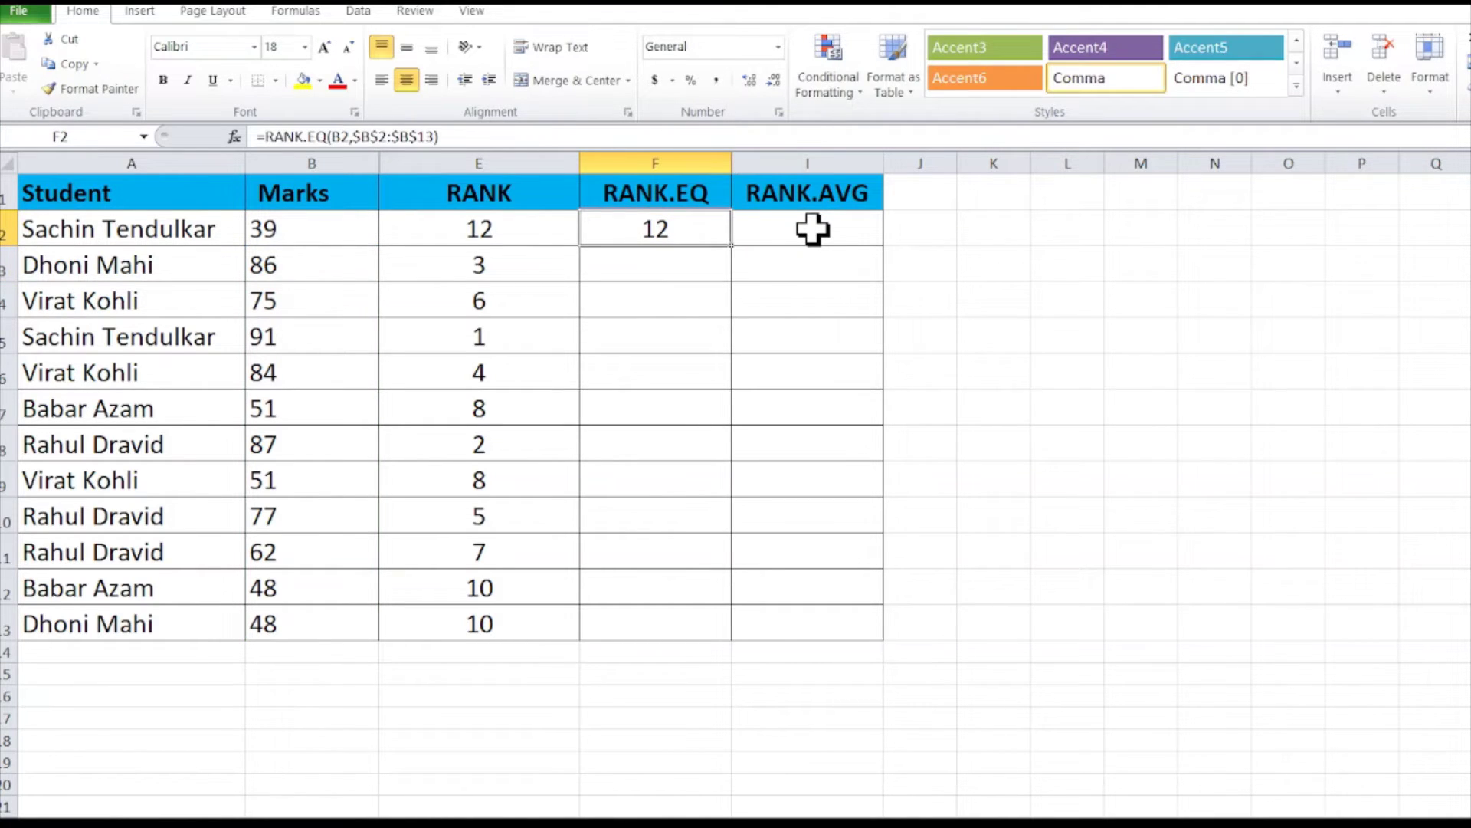
pyautogui.hotkey('shift', 'Down')
pyautogui.hotkey('shift', 'Down')
pyautogui.hotkey('shift', 'Down')
pyautogui.hotkey('shift', 'Down')
pyautogui.hotkey('shift', 'Down')
pyautogui.hotkey('shift', 'Down')
pyautogui.hotkey('shift', 'Down')
pyautogui.hotkey('shift', 'Down')
pyautogui.hotkey('shift', 'Down')
pyautogui.hotkey('shift', 'Down')
pyautogui.hotkey('shift', 'Down')
pyautogui.hotkey('shift', 'Down')
pyautogui.hotkey('shift', 'Up')
pyautogui.press('Return')
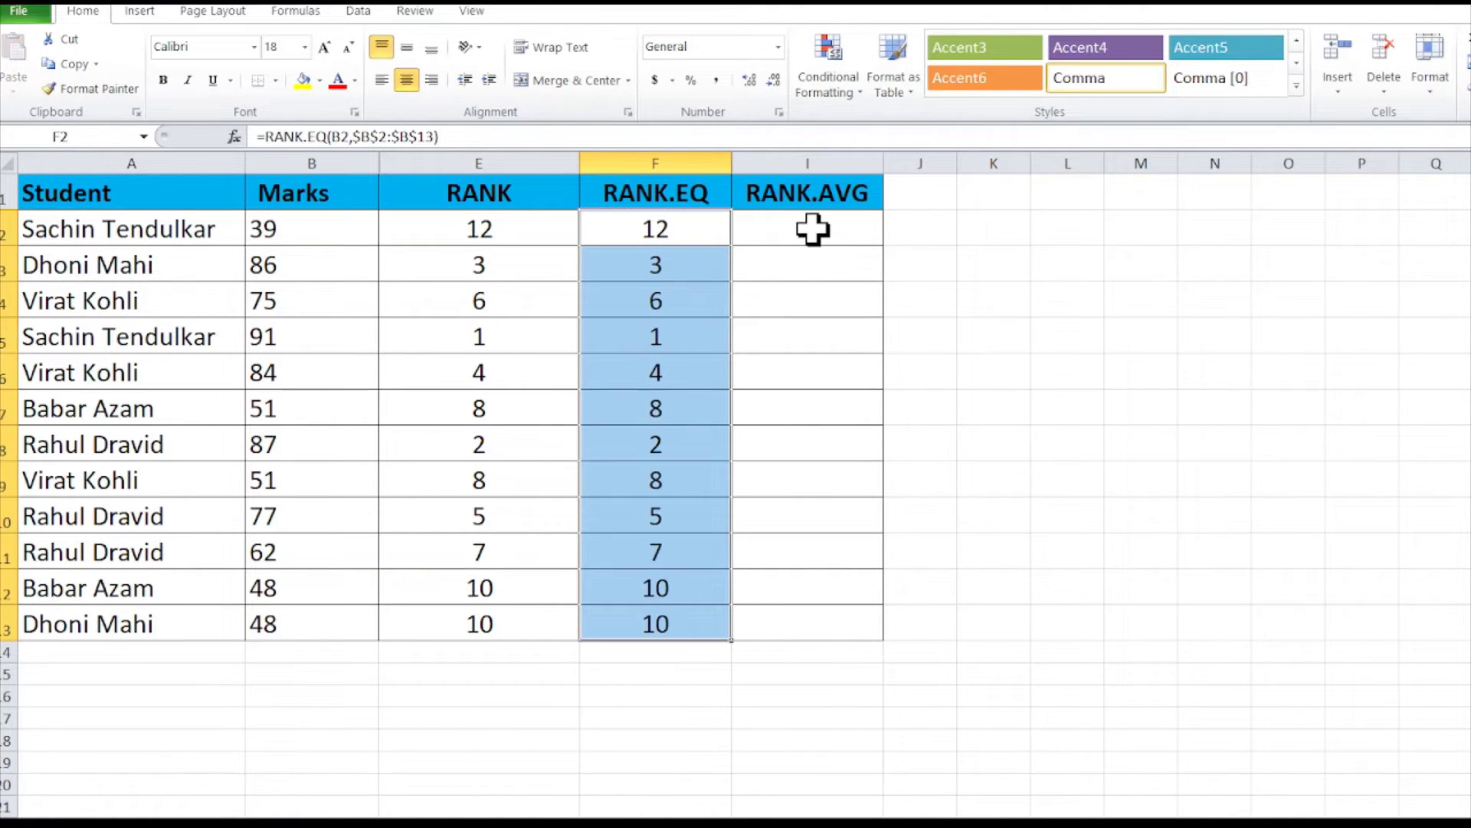
pyautogui.click(812, 228)
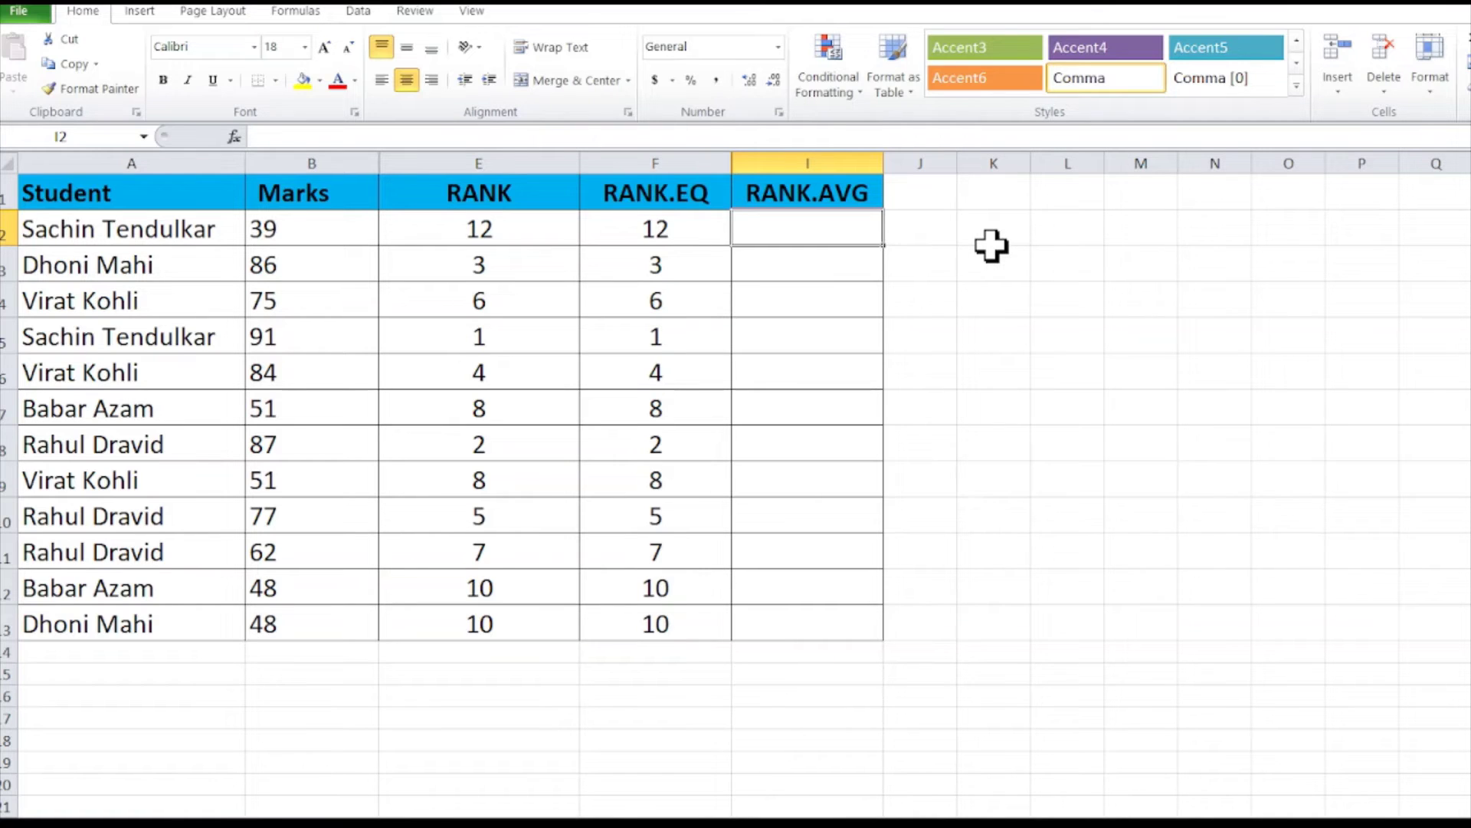
# - Start I2's formula as =RANK.AVG(B2, choosing RANK.AVG from the suggestions
pyautogui.write('=ran')
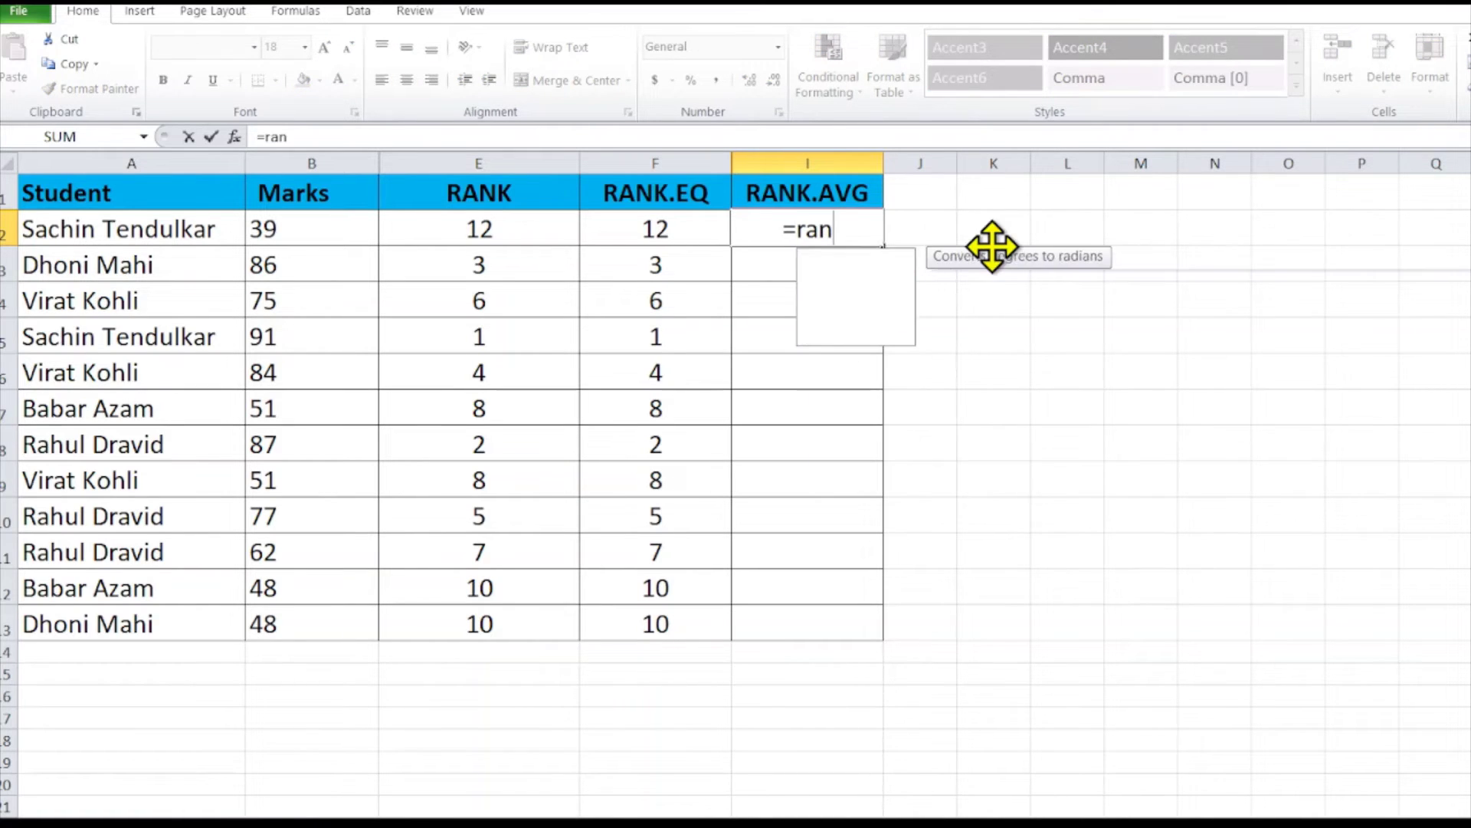
pyautogui.press('Down')
pyautogui.press('Down')
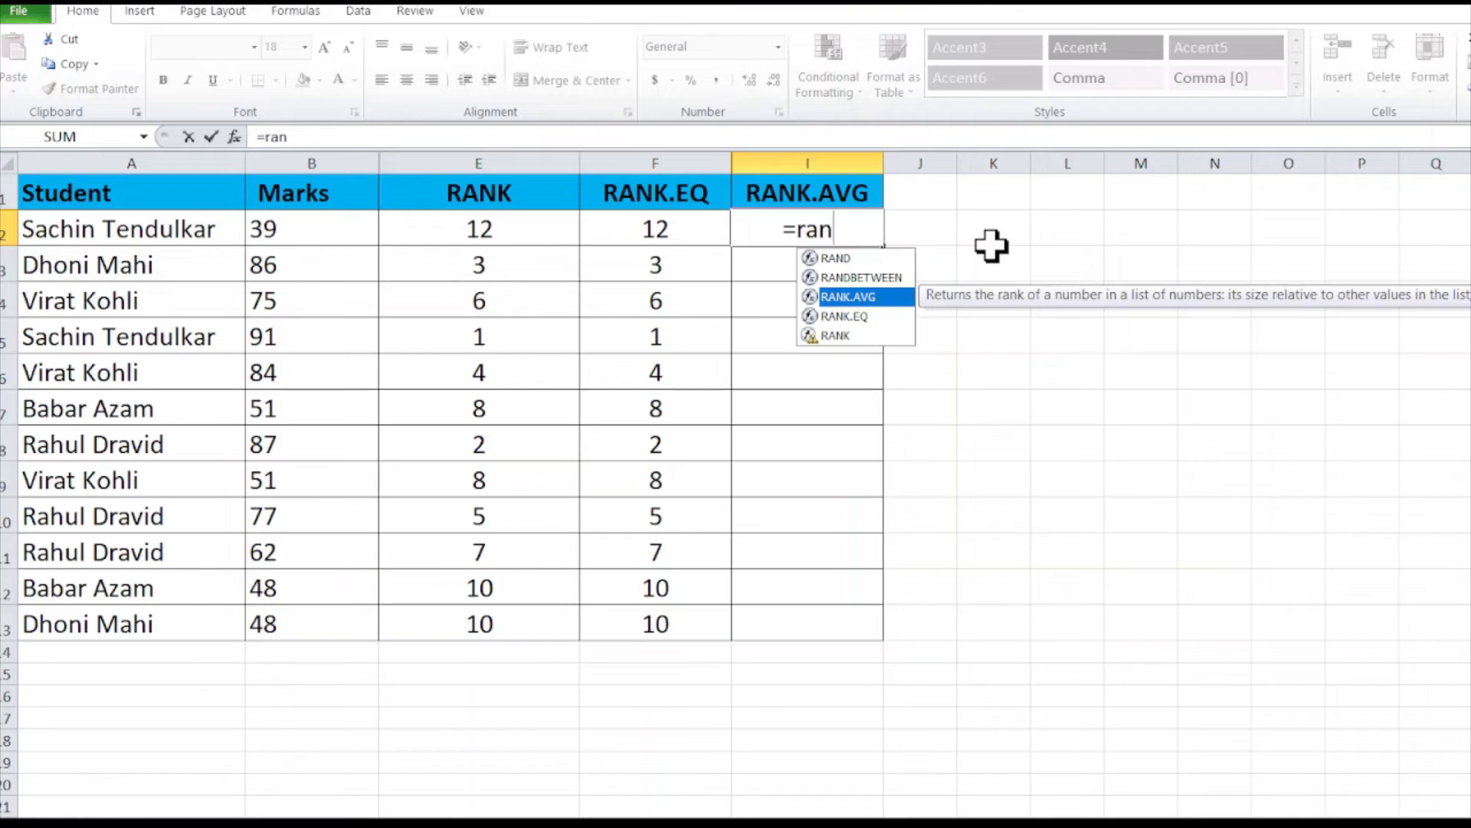
pyautogui.press('Tab')
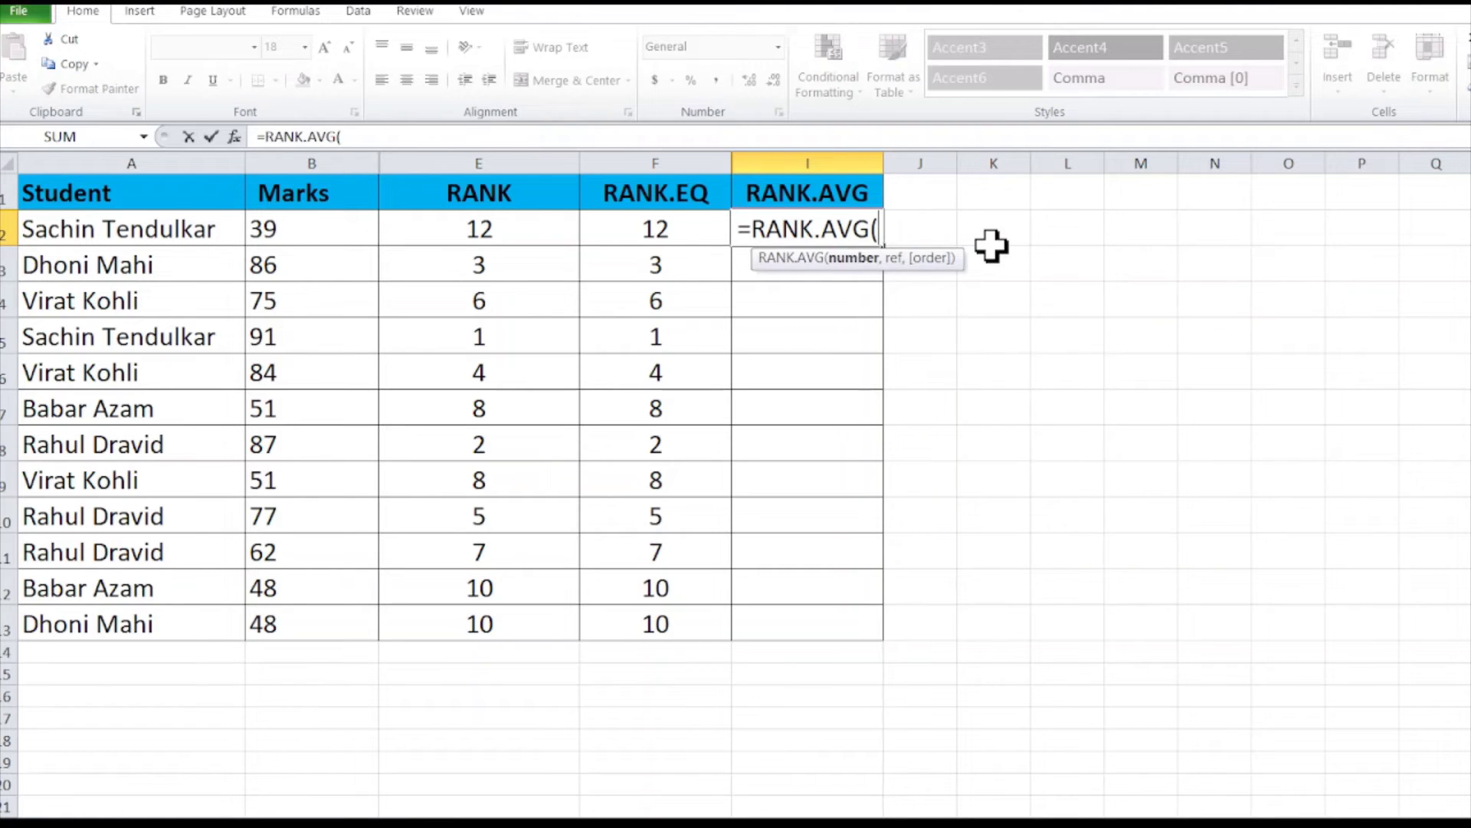
pyautogui.click(298, 234)
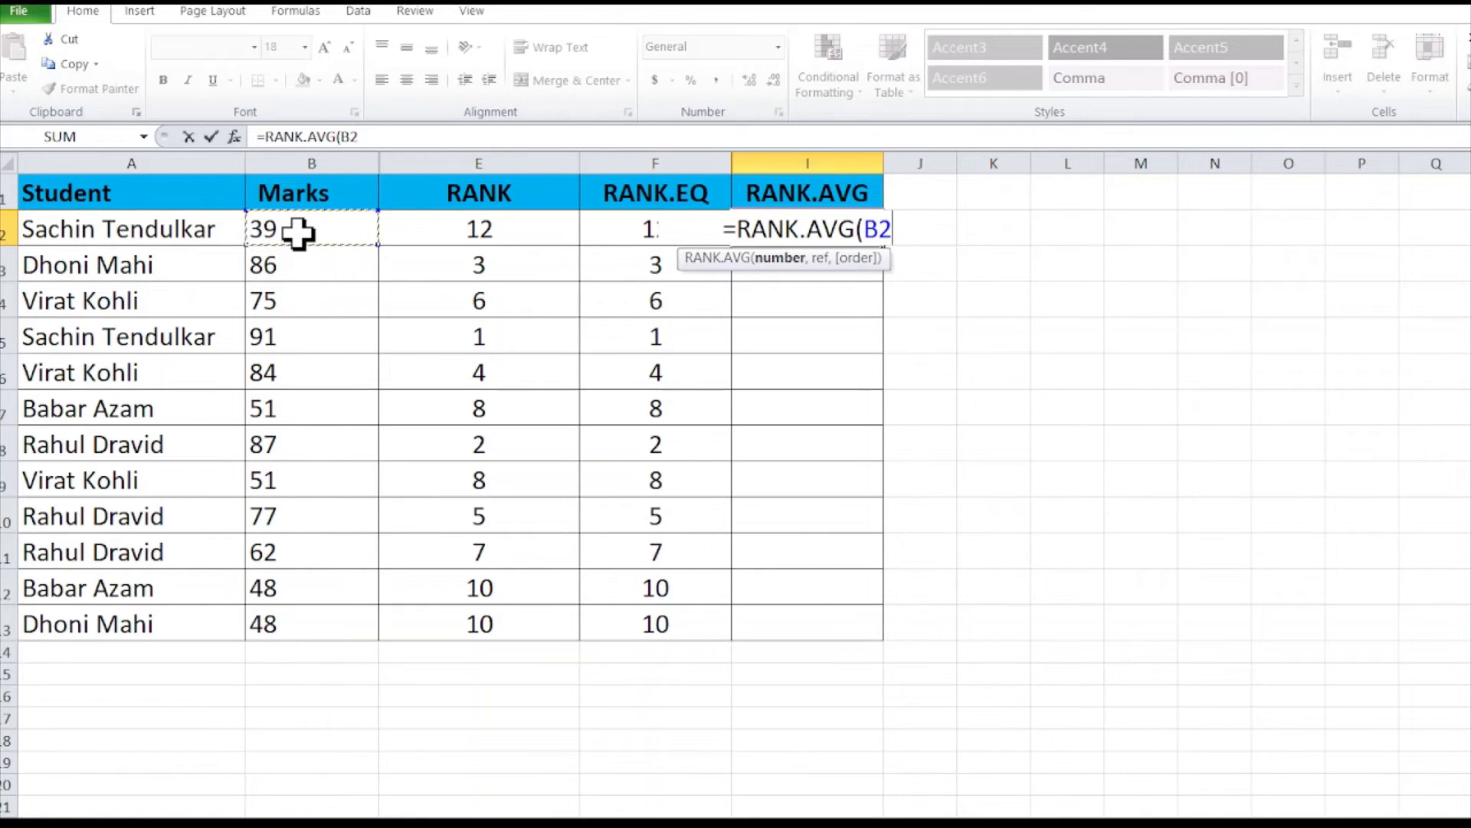
pyautogui.write(',')
# - Select B2:B13 as the reference range and lock its start as $B$2
pyautogui.click(297, 233)
pyautogui.moveTo(298, 234); pyautogui.dragTo(360, 628)
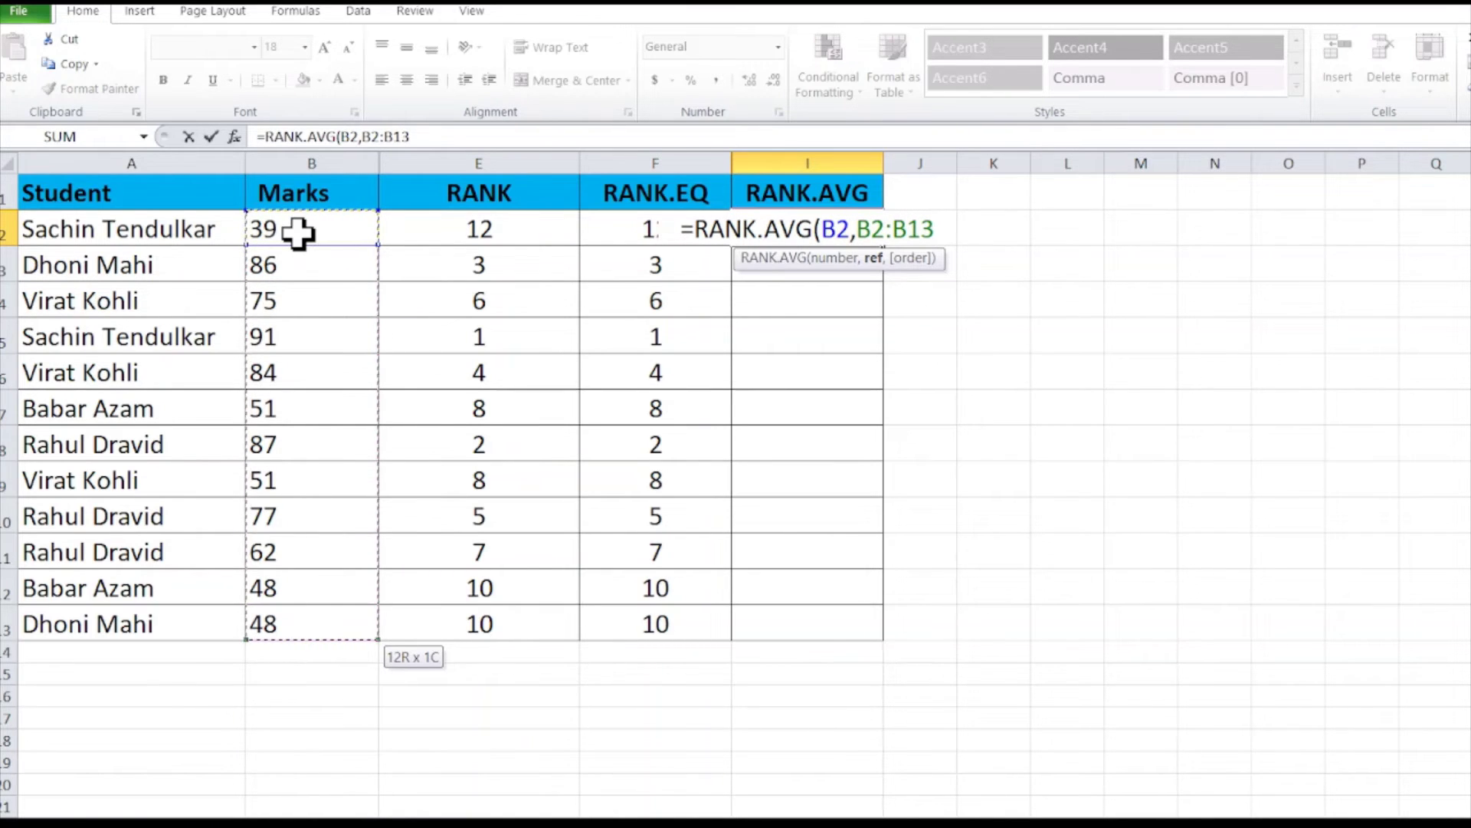
pyautogui.press('Left')
pyautogui.press('Right')
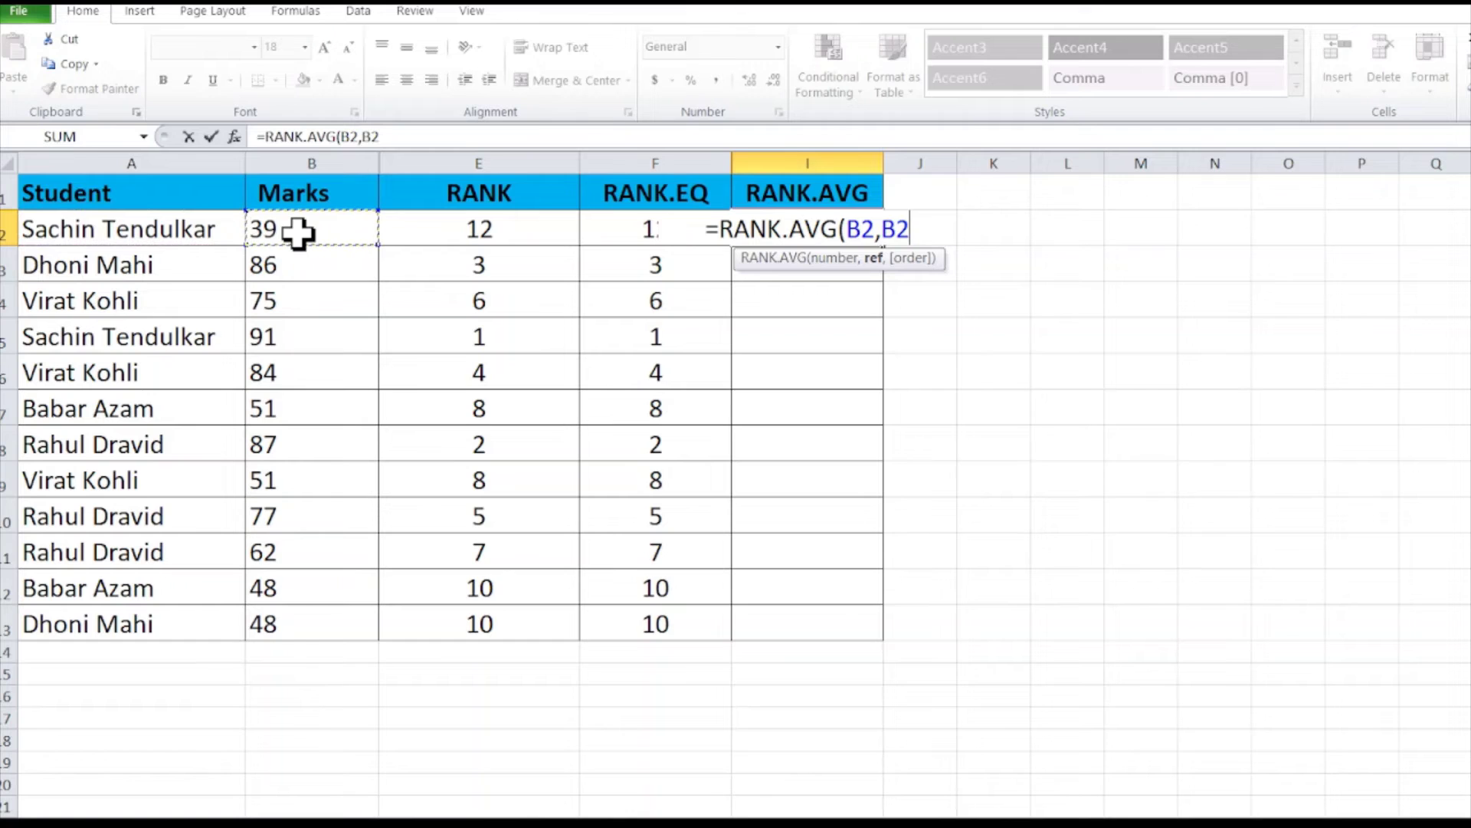
pyautogui.press('Left')
pyautogui.press('Right')
pyautogui.hotkey('shift', 'Down')
pyautogui.hotkey('shift', 'Down')
pyautogui.hotkey('shift', 'Down')
pyautogui.hotkey('shift', 'Down')
pyautogui.hotkey('shift', 'Down')
pyautogui.hotkey('shift', 'Down')
pyautogui.hotkey('shift', 'Down')
pyautogui.hotkey('shift', 'Down')
pyautogui.hotkey('shift', 'Down')
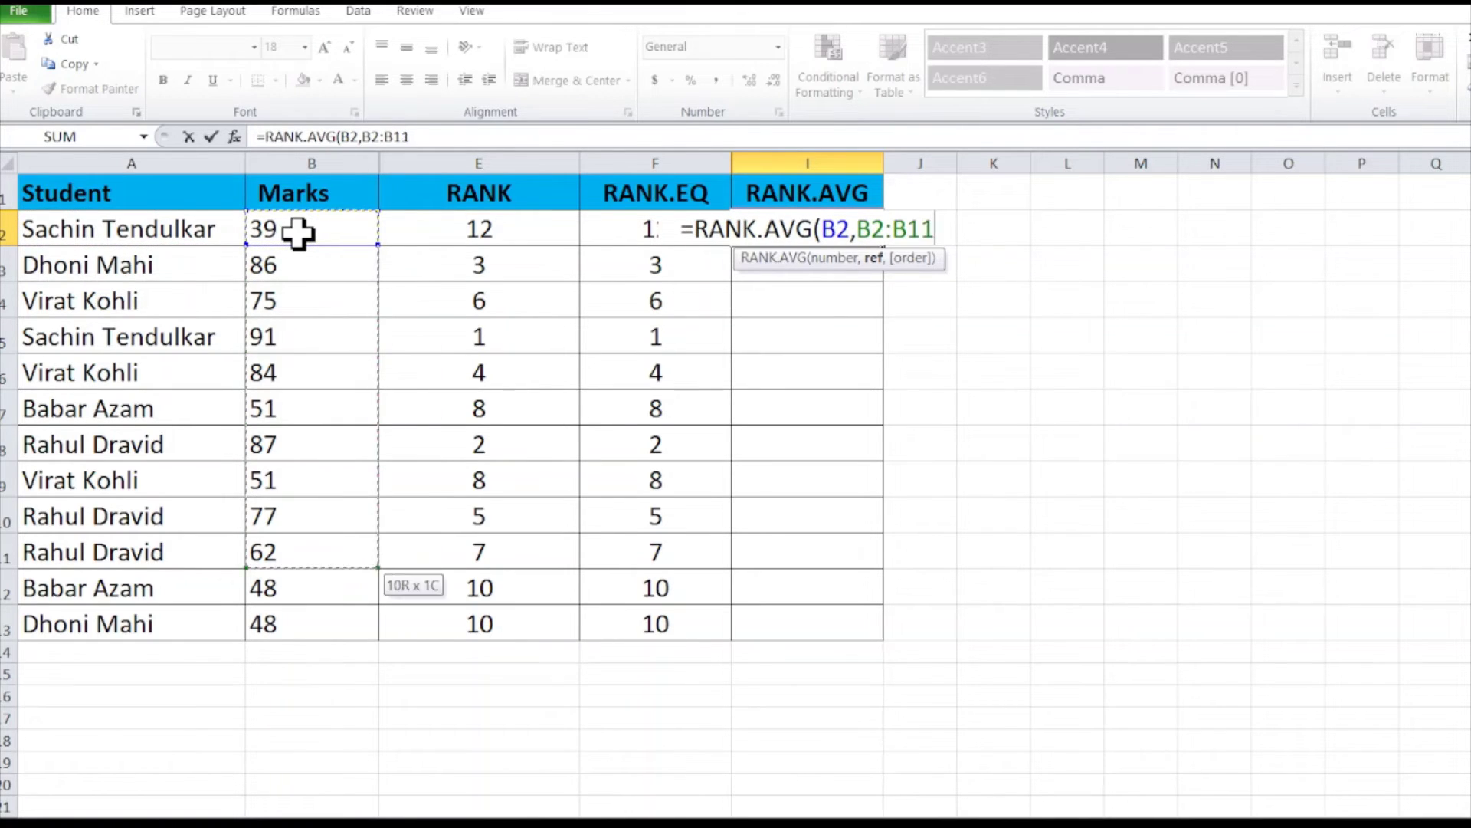
pyautogui.hotkey('shift', 'Down')
pyautogui.hotkey('shift', 'Down')
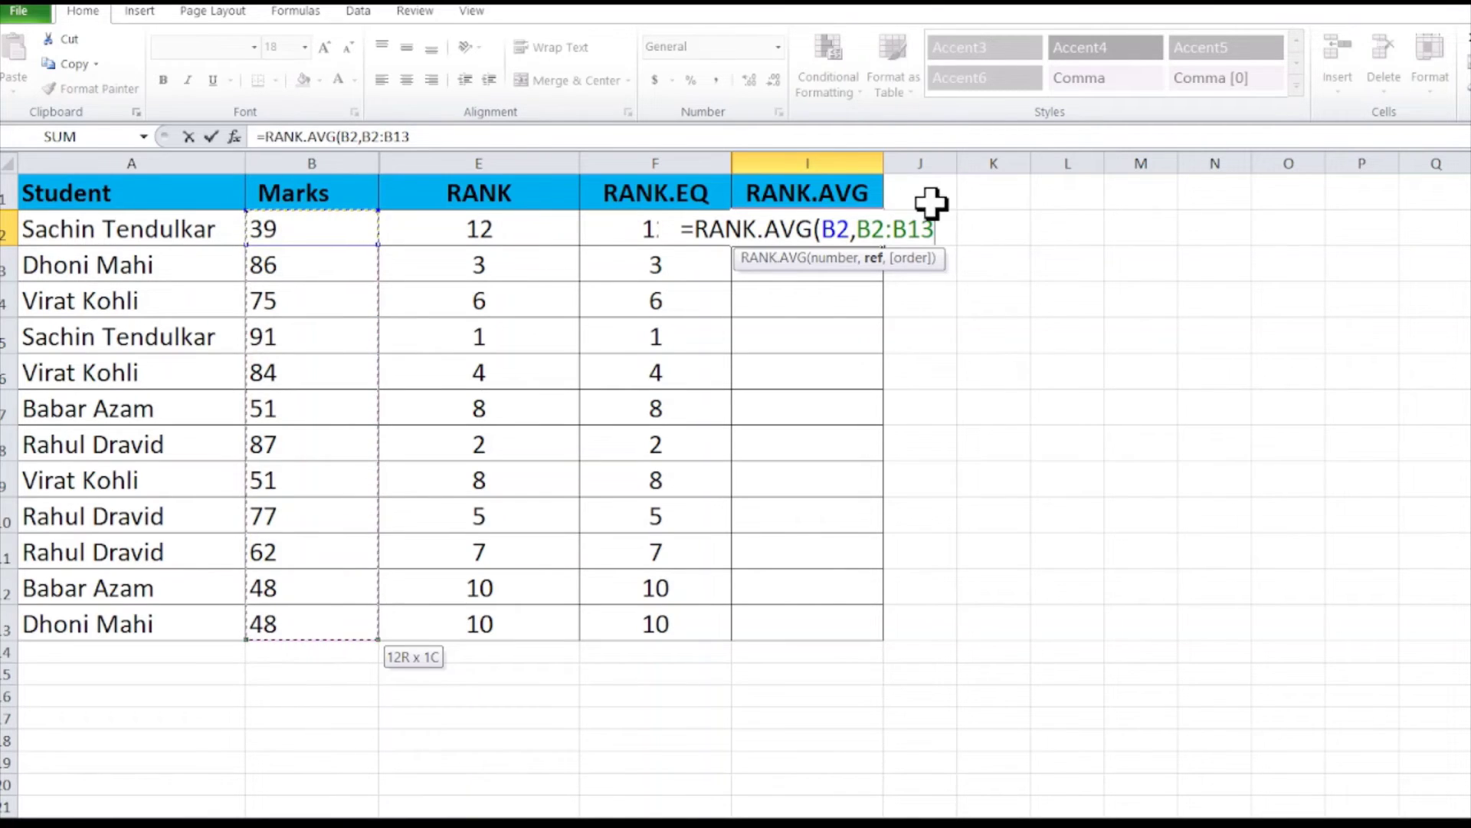
pyautogui.click(863, 229)
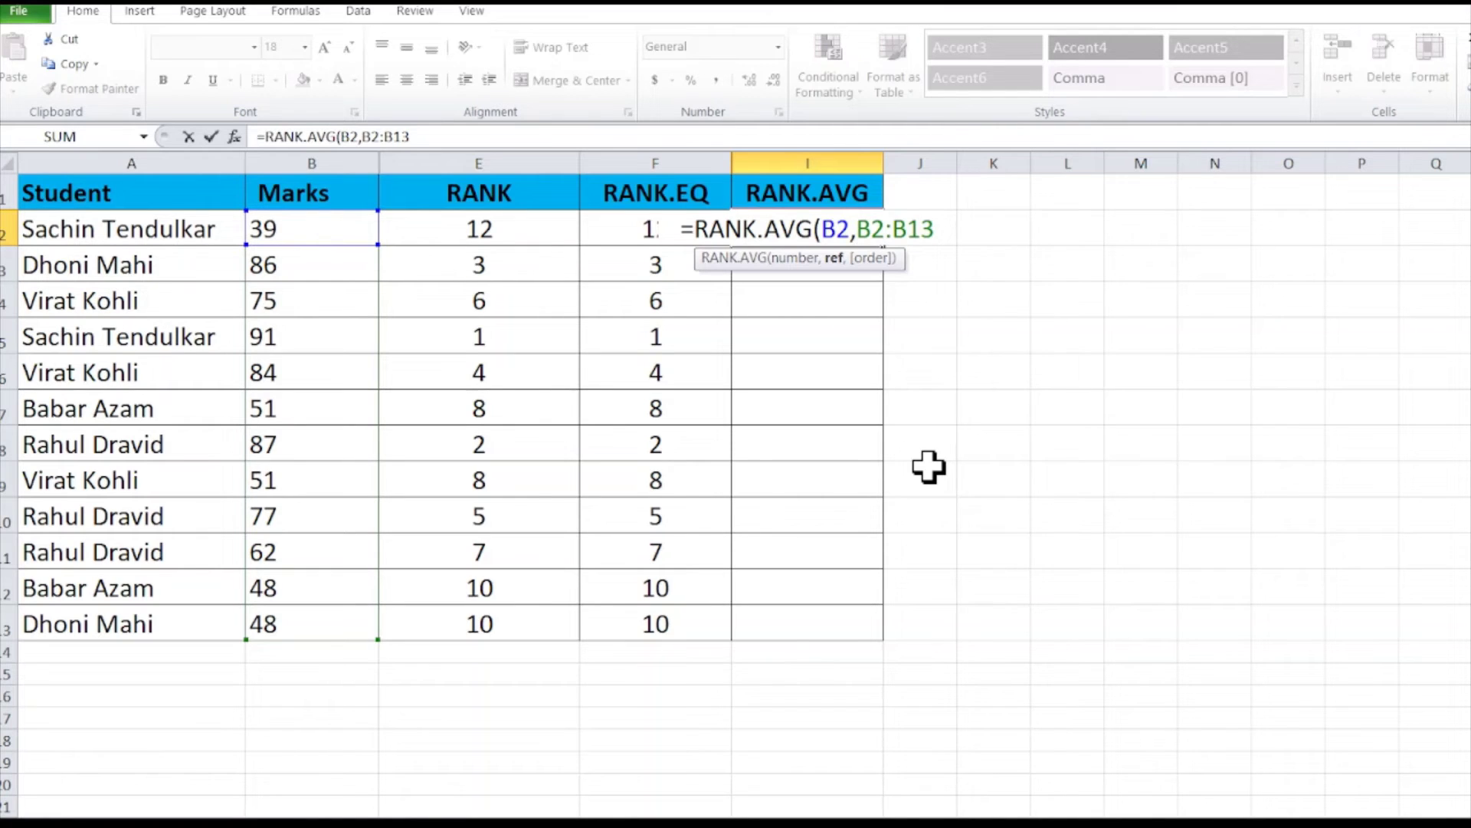
pyautogui.press('F4')
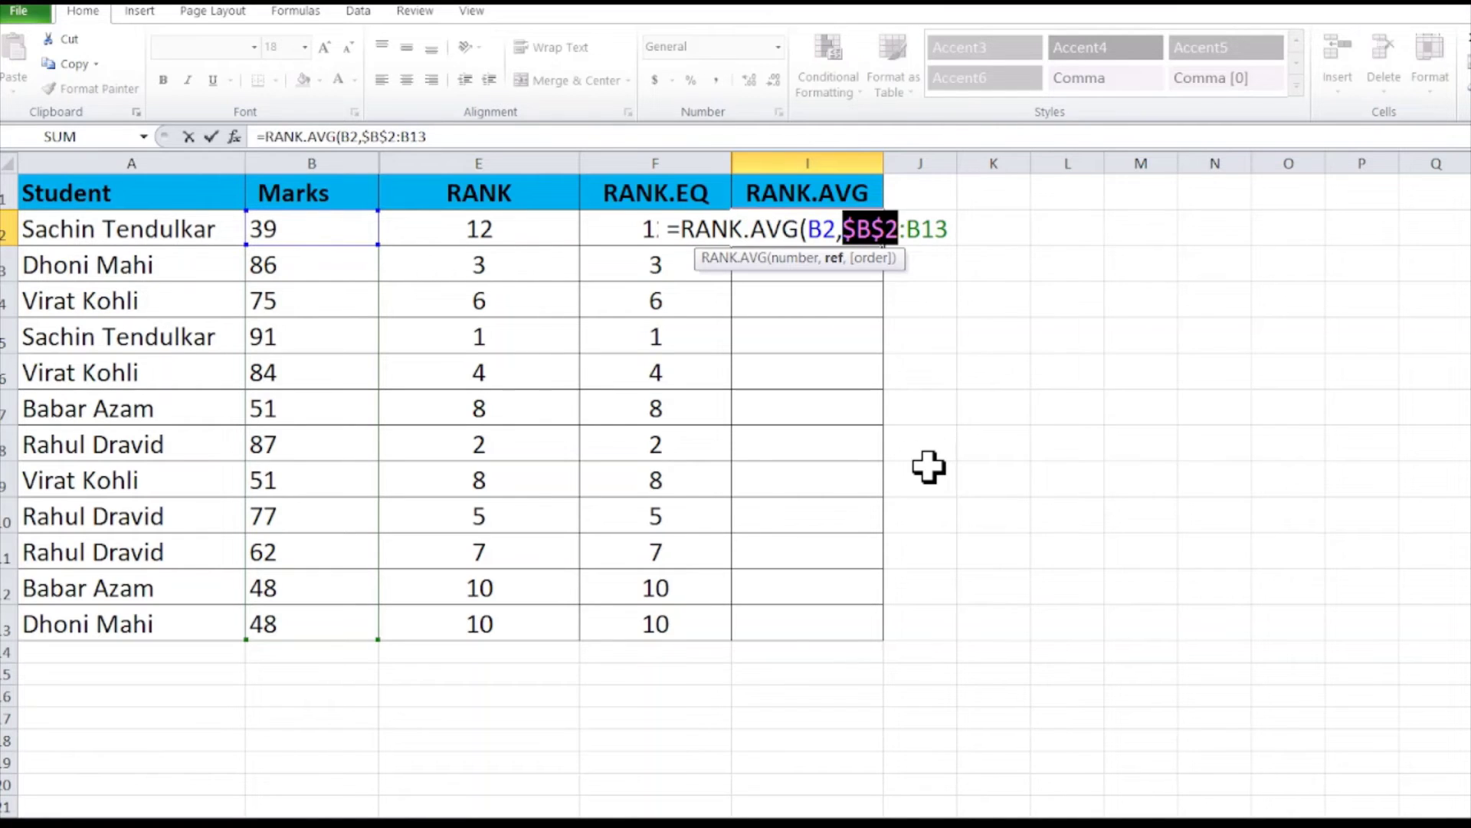
# - Lock the range end as $B$13, close the bracket and commit I2's RANK.AVG formula
pyautogui.click(902, 229)
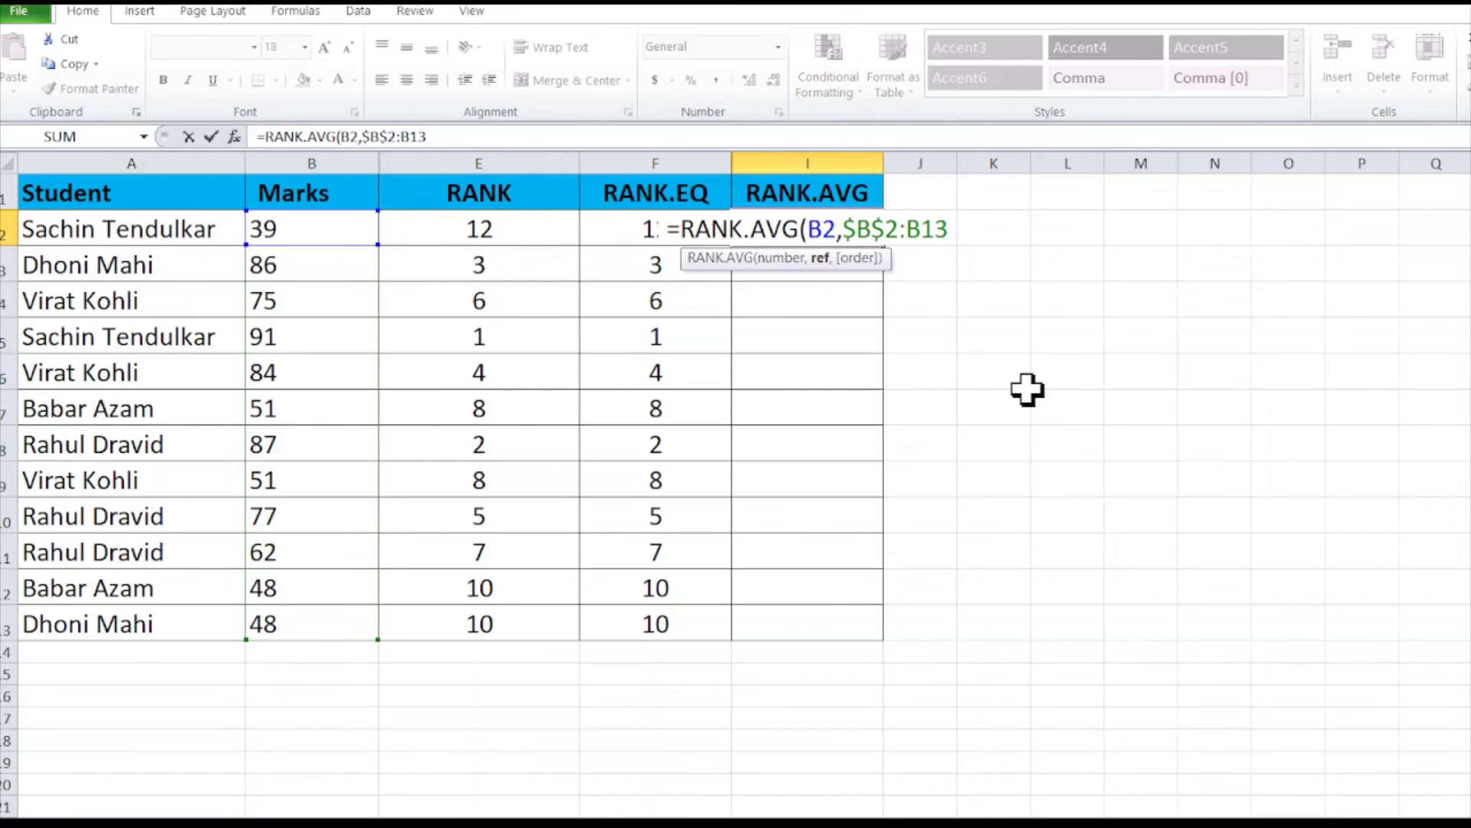
pyautogui.press('F4')
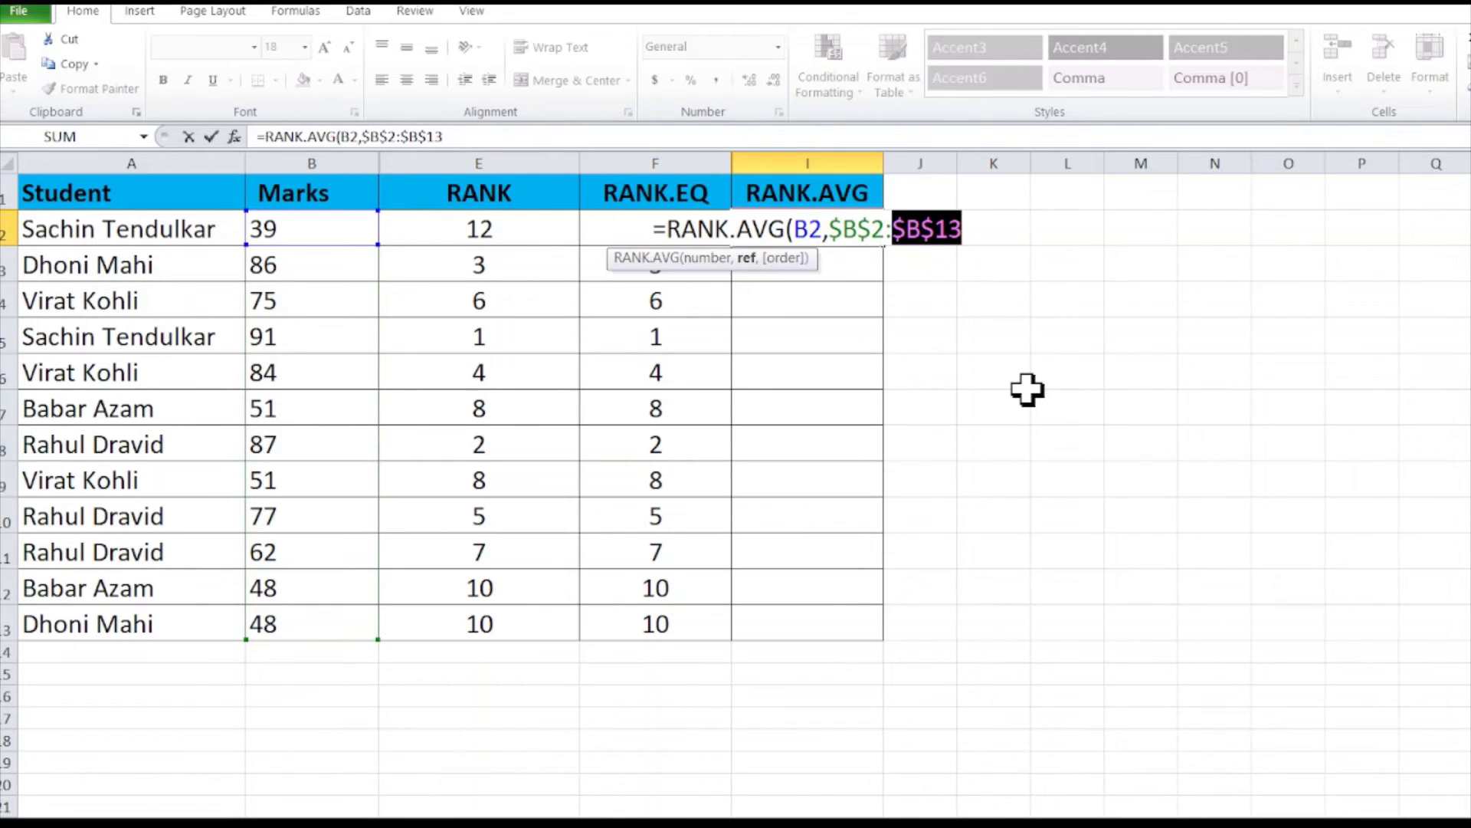
pyautogui.click(984, 230)
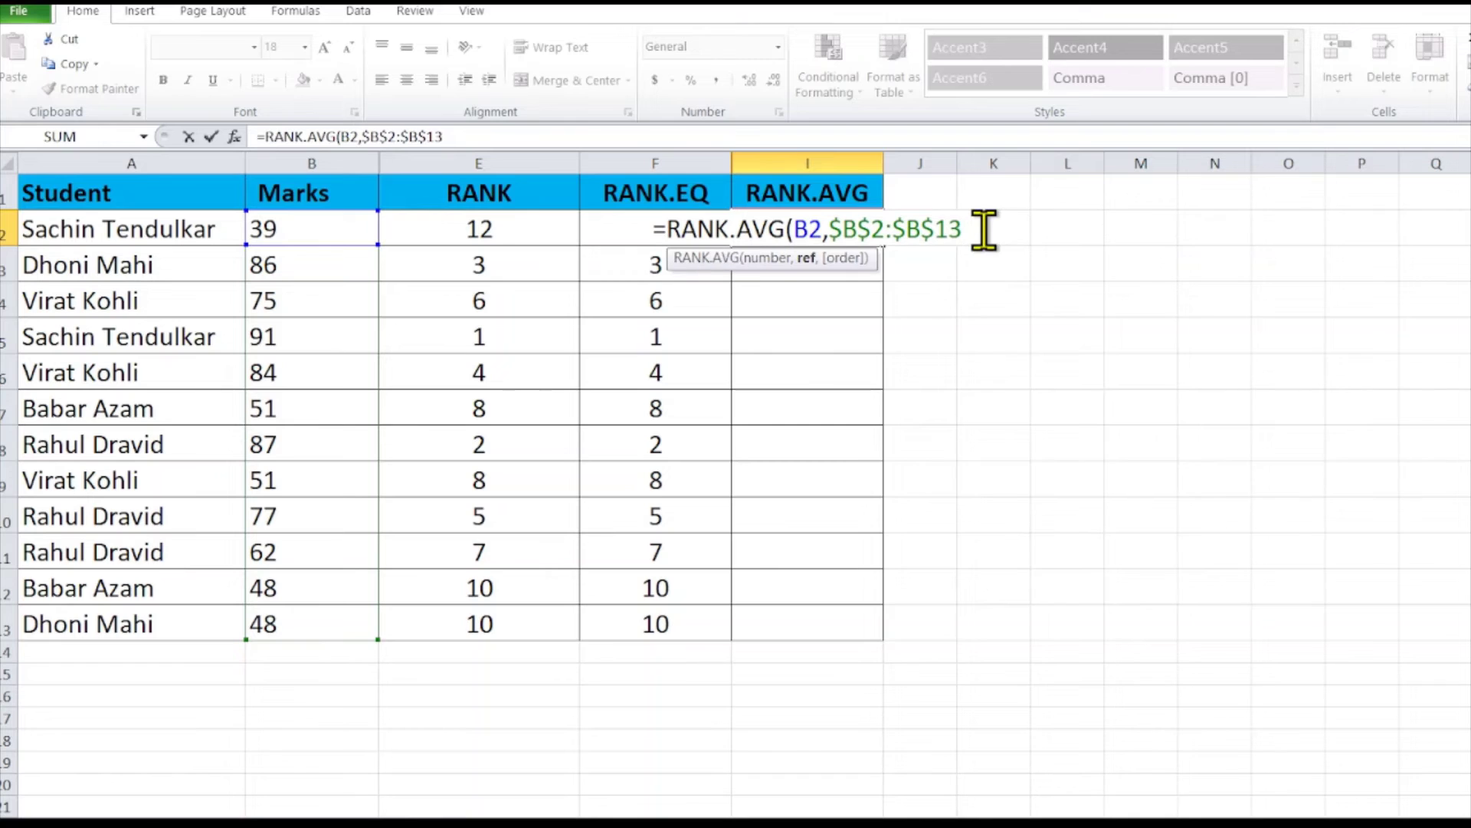
pyautogui.write(',')
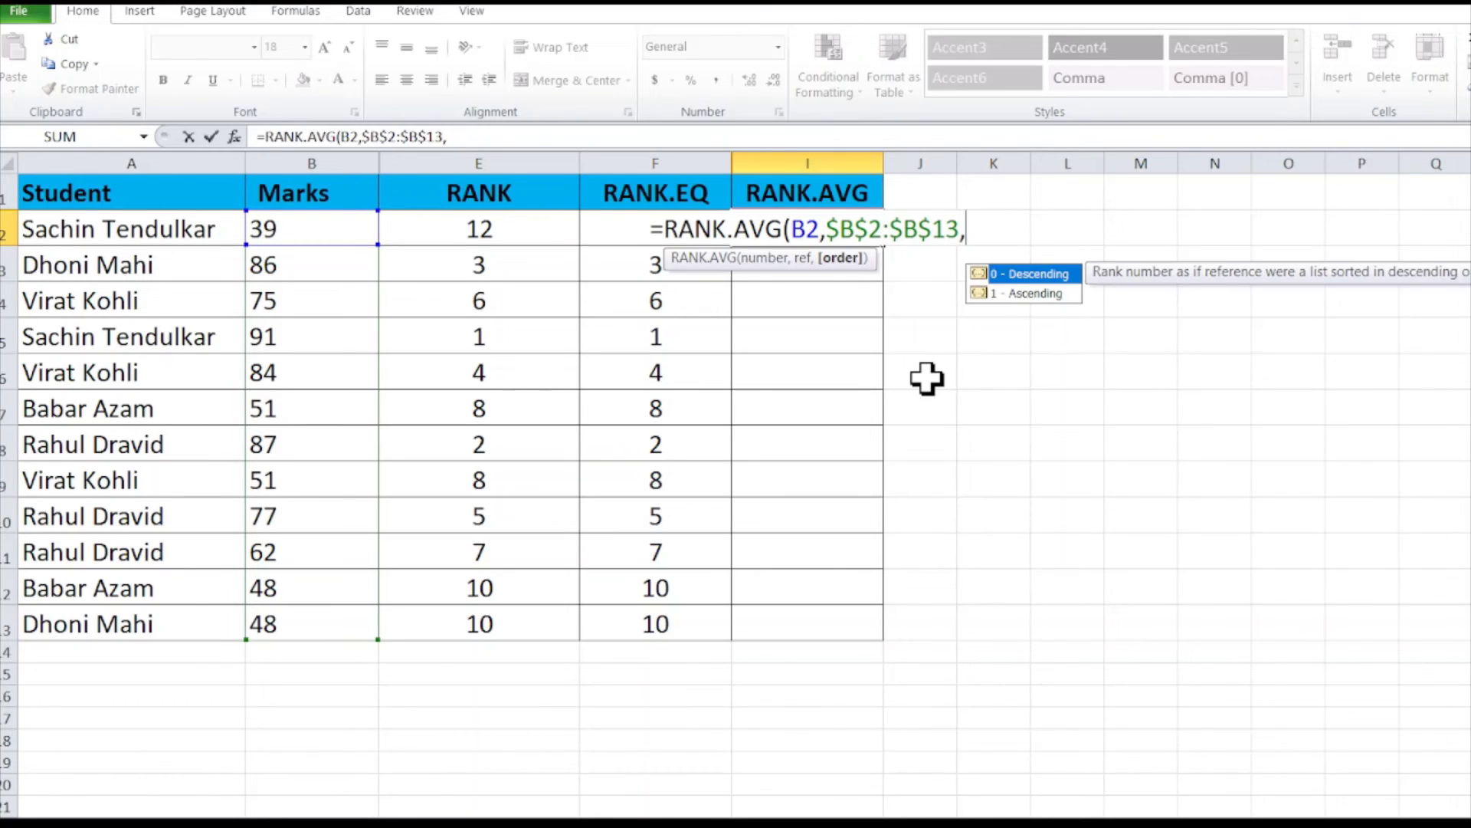
pyautogui.press('BackSpace')
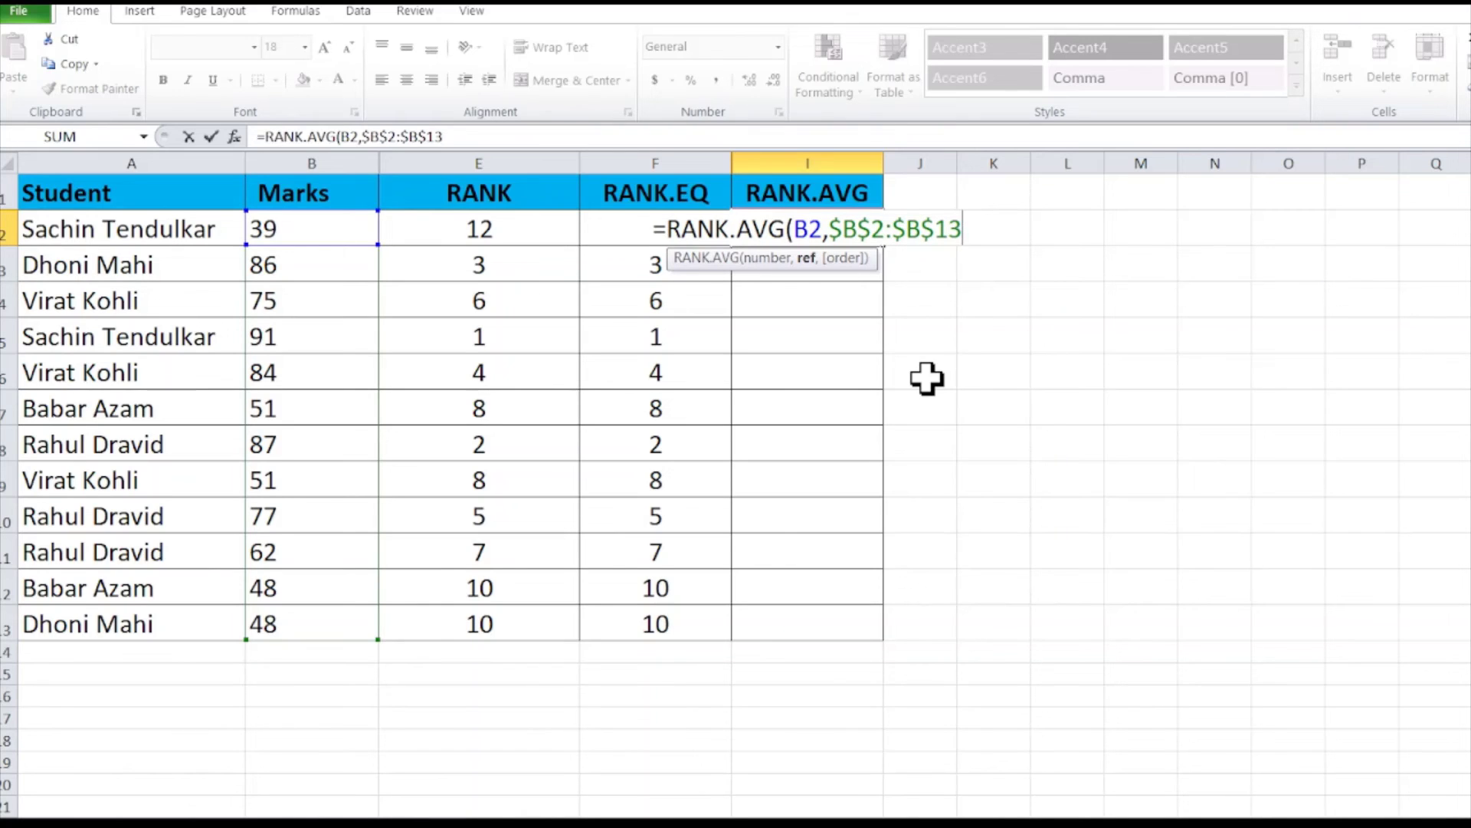
pyautogui.write(')')
pyautogui.press('Return')
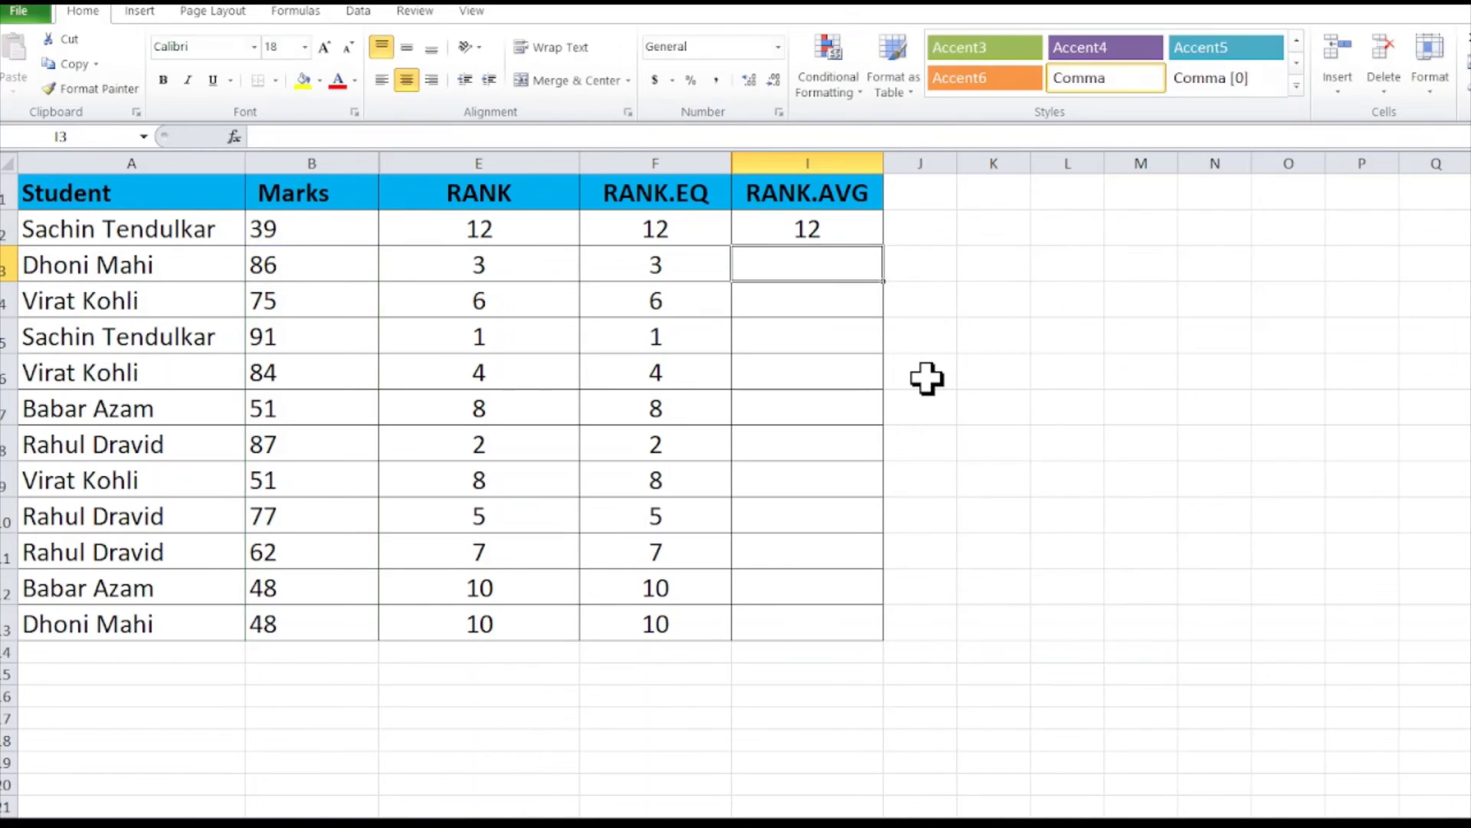
# - Copy I2's RANK.AVG formula into I3:I13
pyautogui.press('Up')
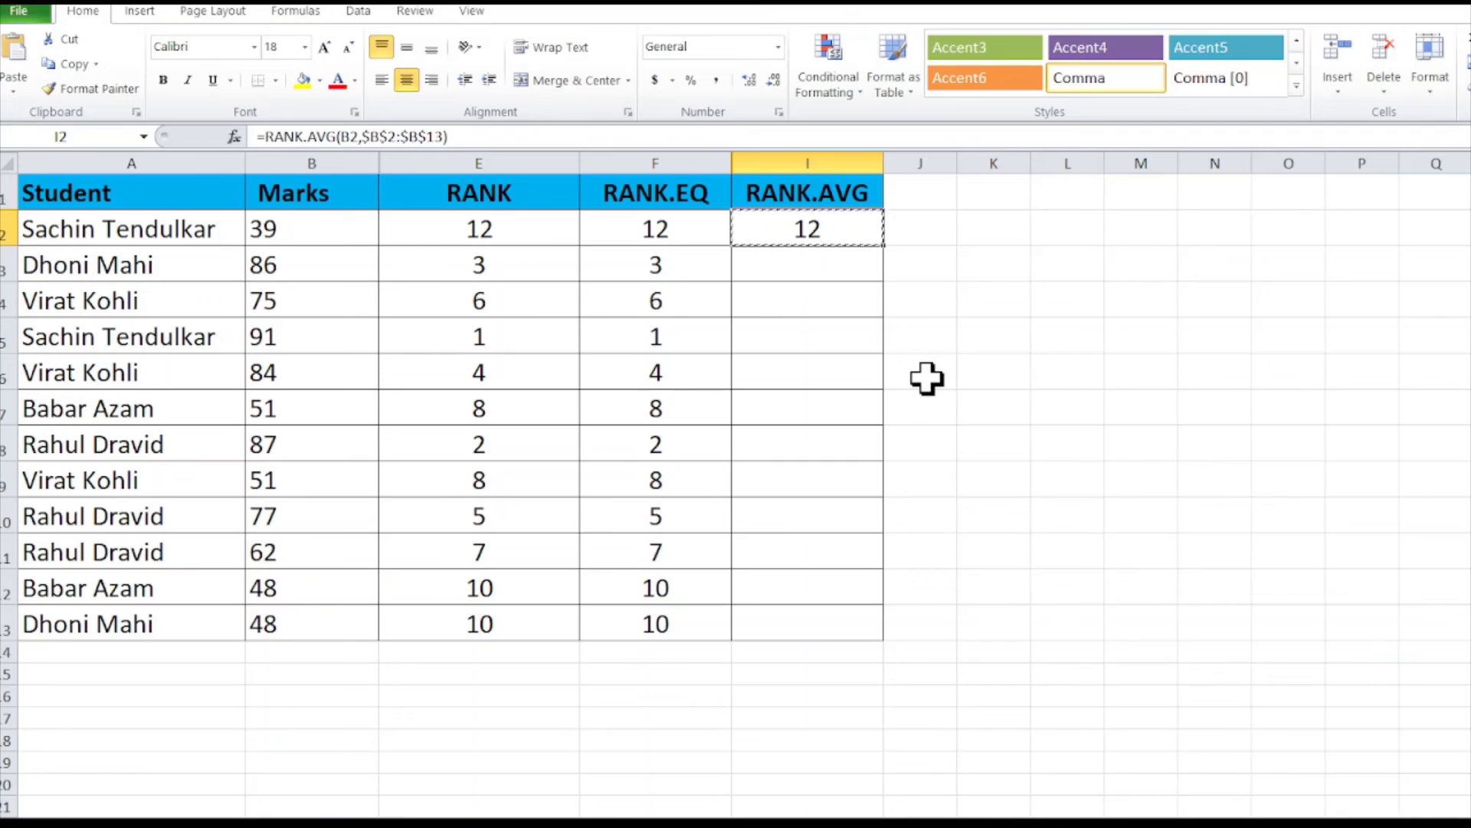
pyautogui.hotkey('shift', 'Down')
pyautogui.hotkey('shift', 'Down')
pyautogui.hotkey('shift', 'Down')
pyautogui.hotkey('shift', 'Down')
pyautogui.hotkey('shift', 'Down')
pyautogui.hotkey('shift', 'Down')
pyautogui.hotkey('shift', 'Down')
pyautogui.hotkey('shift', 'Down')
pyautogui.hotkey('shift', 'Down')
pyautogui.hotkey('shift', 'Down')
pyautogui.hotkey('shift', 'Down')
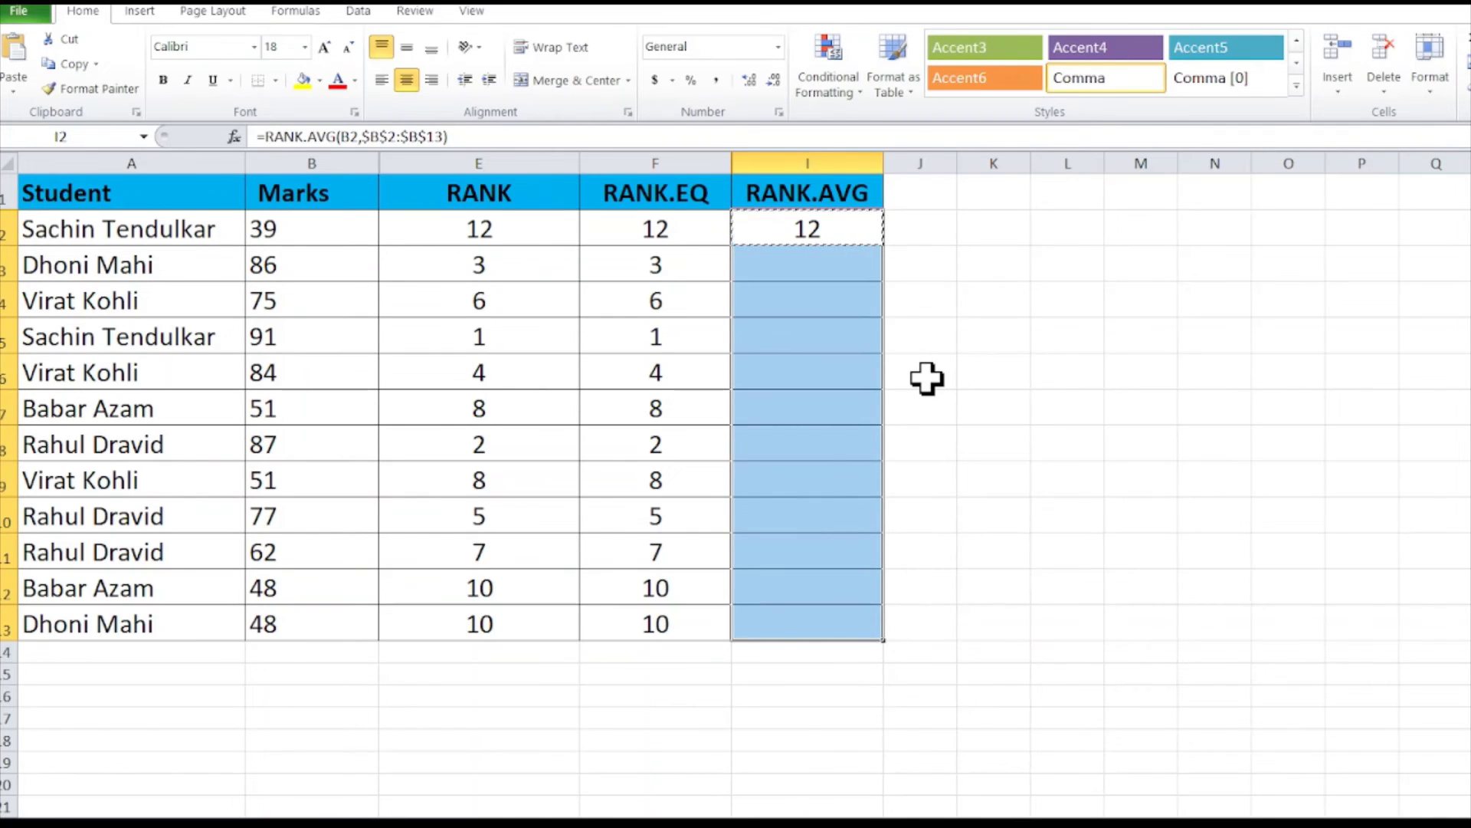
pyautogui.press('Return')
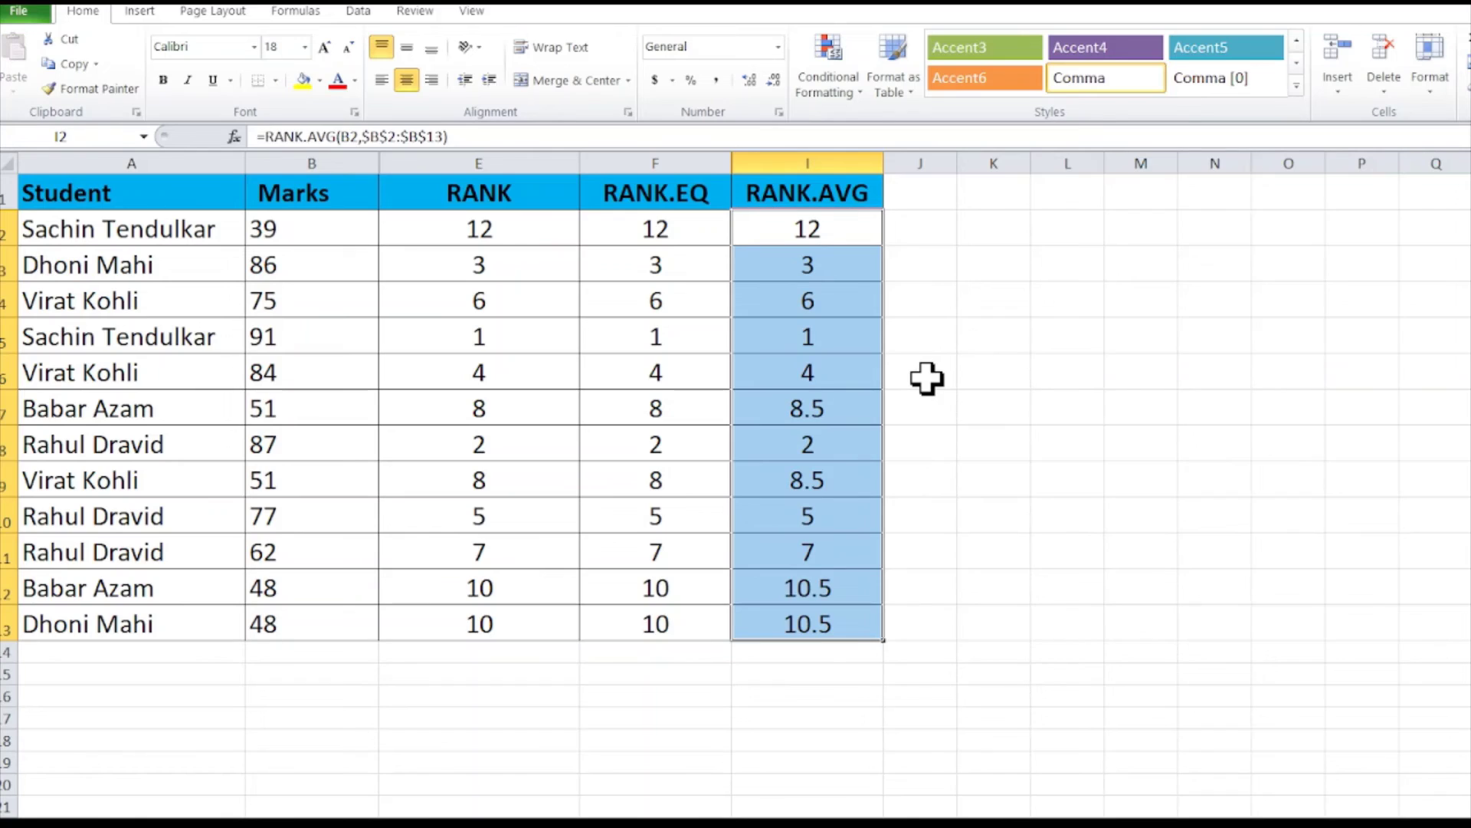
pyautogui.press('Down')
pyautogui.press('Down')
pyautogui.press('Down')
pyautogui.press('Down')
pyautogui.press('Down')
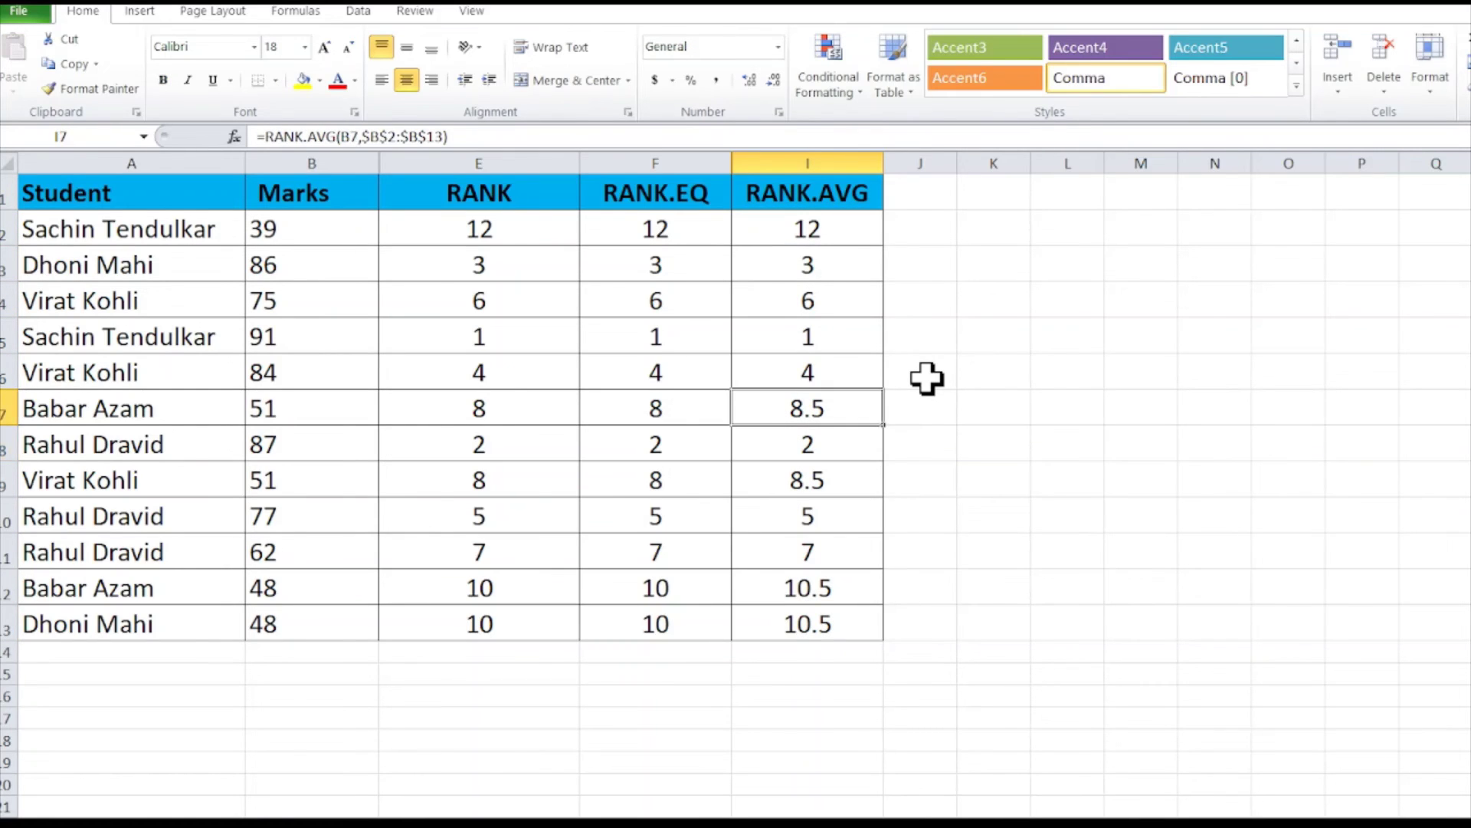
# - Compare the averaged ranks 8.5 and 10.5 with the RANK.EQ ties in the tied rows
pyautogui.press('Left')
pyautogui.press('Right')
pyautogui.press('Down')
pyautogui.press('Down')
pyautogui.press('Down')
pyautogui.press('Down')
pyautogui.press('Down')
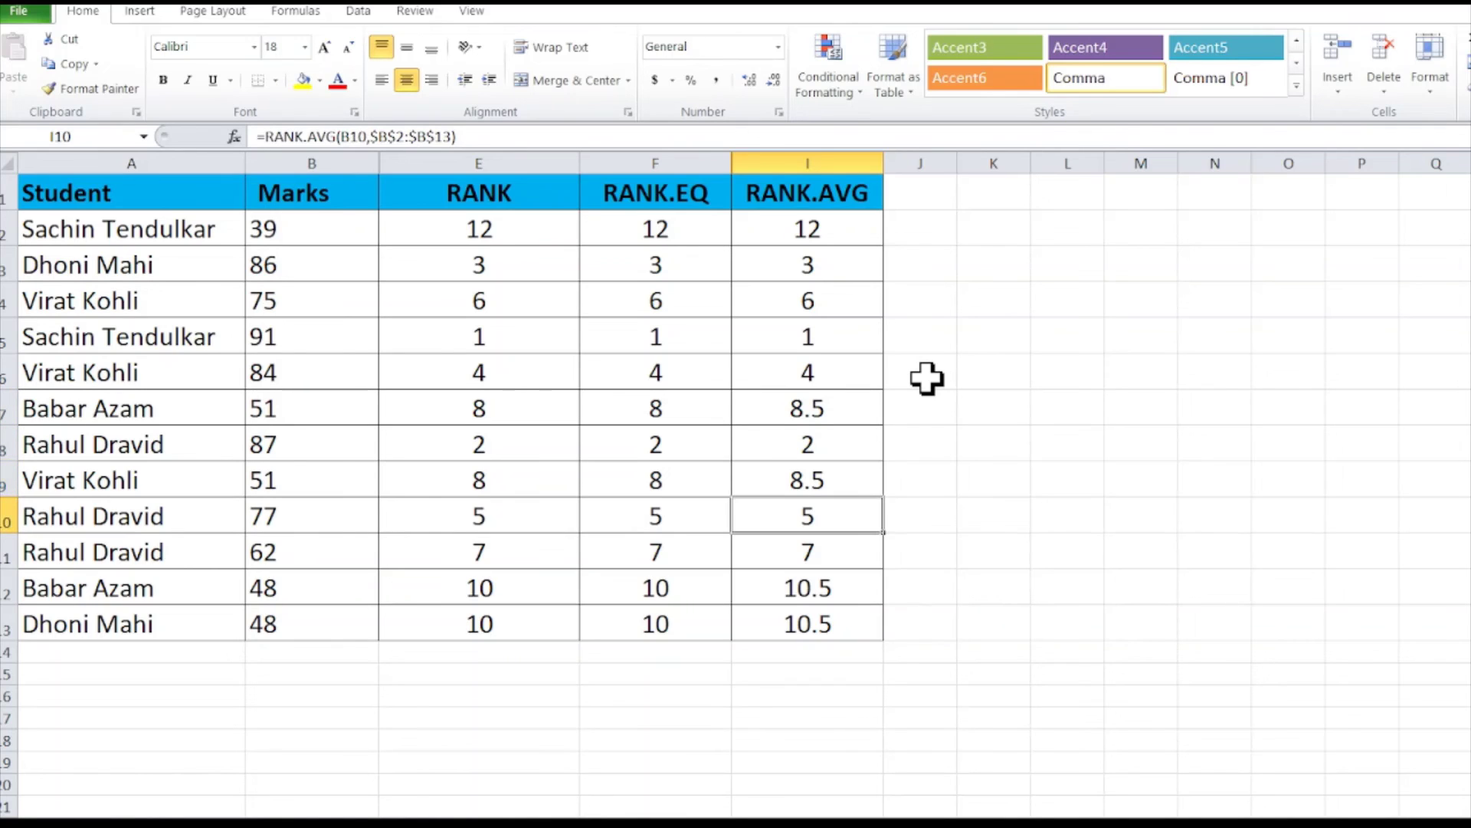
pyautogui.press('Down')
pyautogui.press('Up')
pyautogui.press('Down')
pyautogui.press('Up')
pyautogui.press('Up')
pyautogui.press('Up')
pyautogui.press('Up')
pyautogui.press('Up')
pyautogui.press('Up')
pyautogui.press('Up')
pyautogui.press('Up')
pyautogui.press('Up')
pyautogui.press('Up')
pyautogui.press('Up')
pyautogui.press('Up')
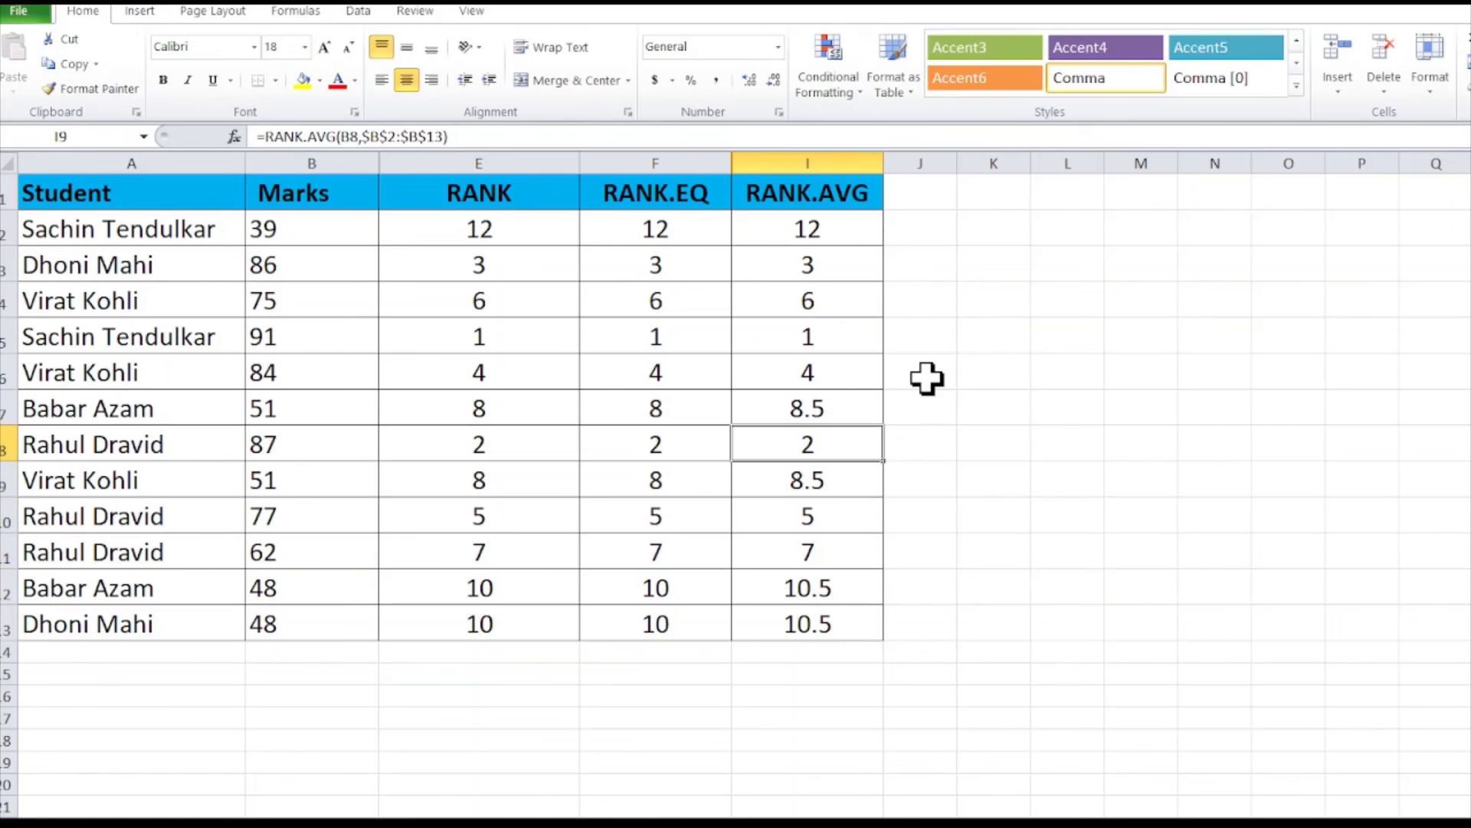
pyautogui.press('Left')
pyautogui.press('Left')
pyautogui.press('Left')
pyautogui.press('Left')
pyautogui.press('Right')
pyautogui.press('Right')
pyautogui.press('Right')
pyautogui.press('Right')
pyautogui.press('Left')
pyautogui.press('Left')
pyautogui.press('Left')
pyautogui.press('Left')
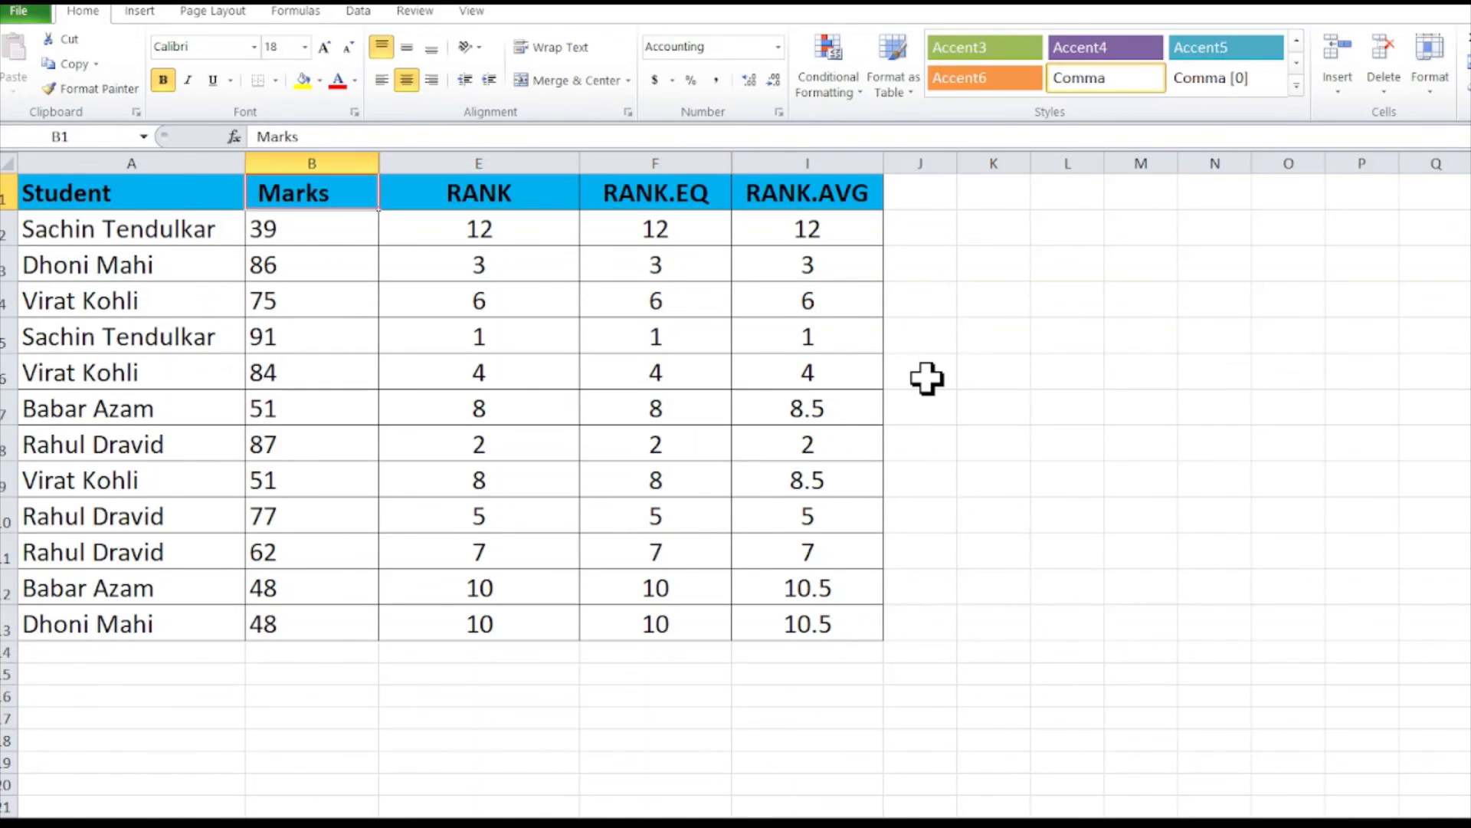
# - Select the table A1:I13 and turn on AutoFilter with the Alt, D, F, F shortcut
pyautogui.press('Right')
pyautogui.press('Right')
pyautogui.press('Right')
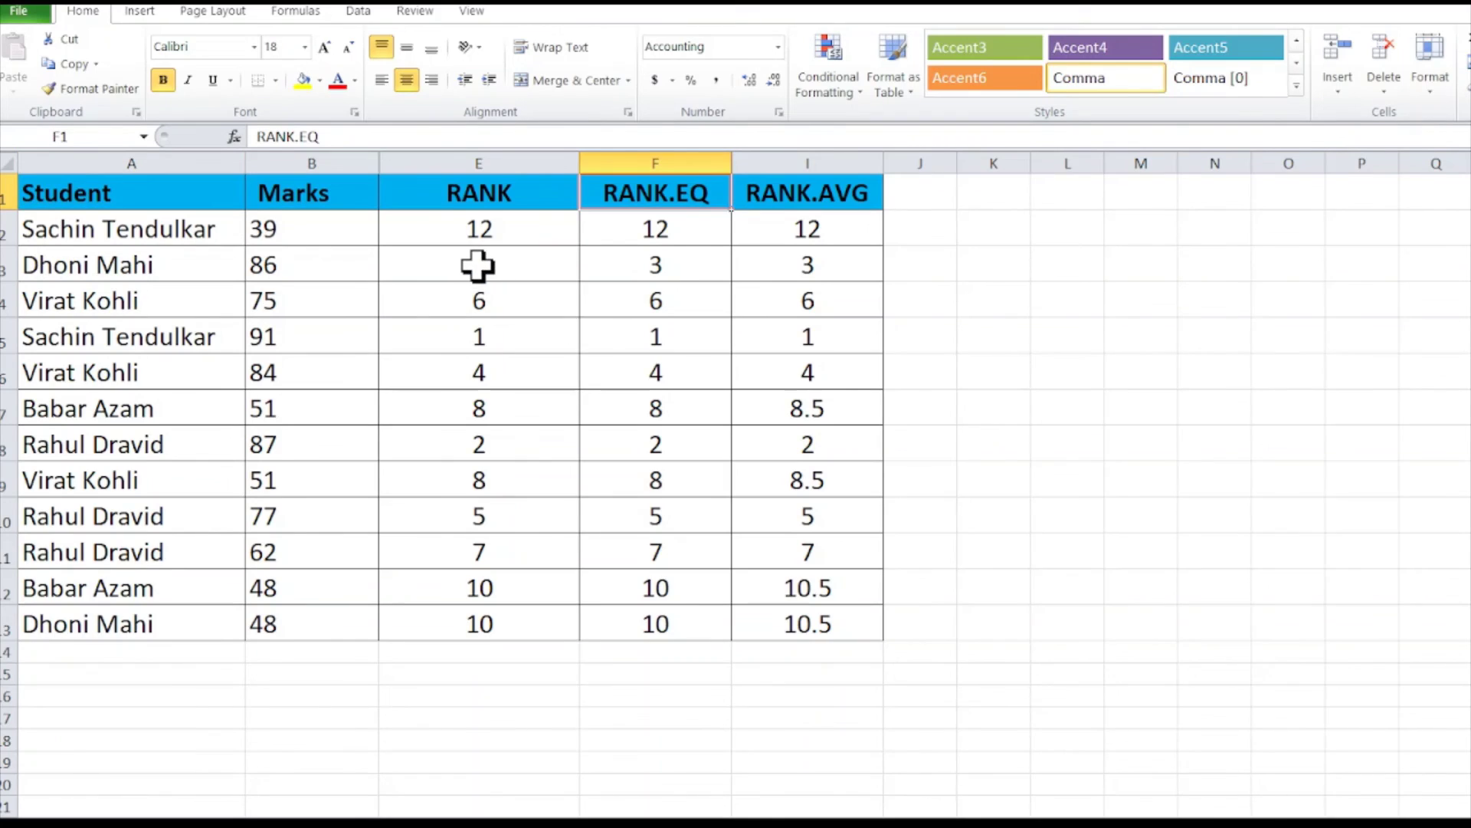
pyautogui.click(451, 203)
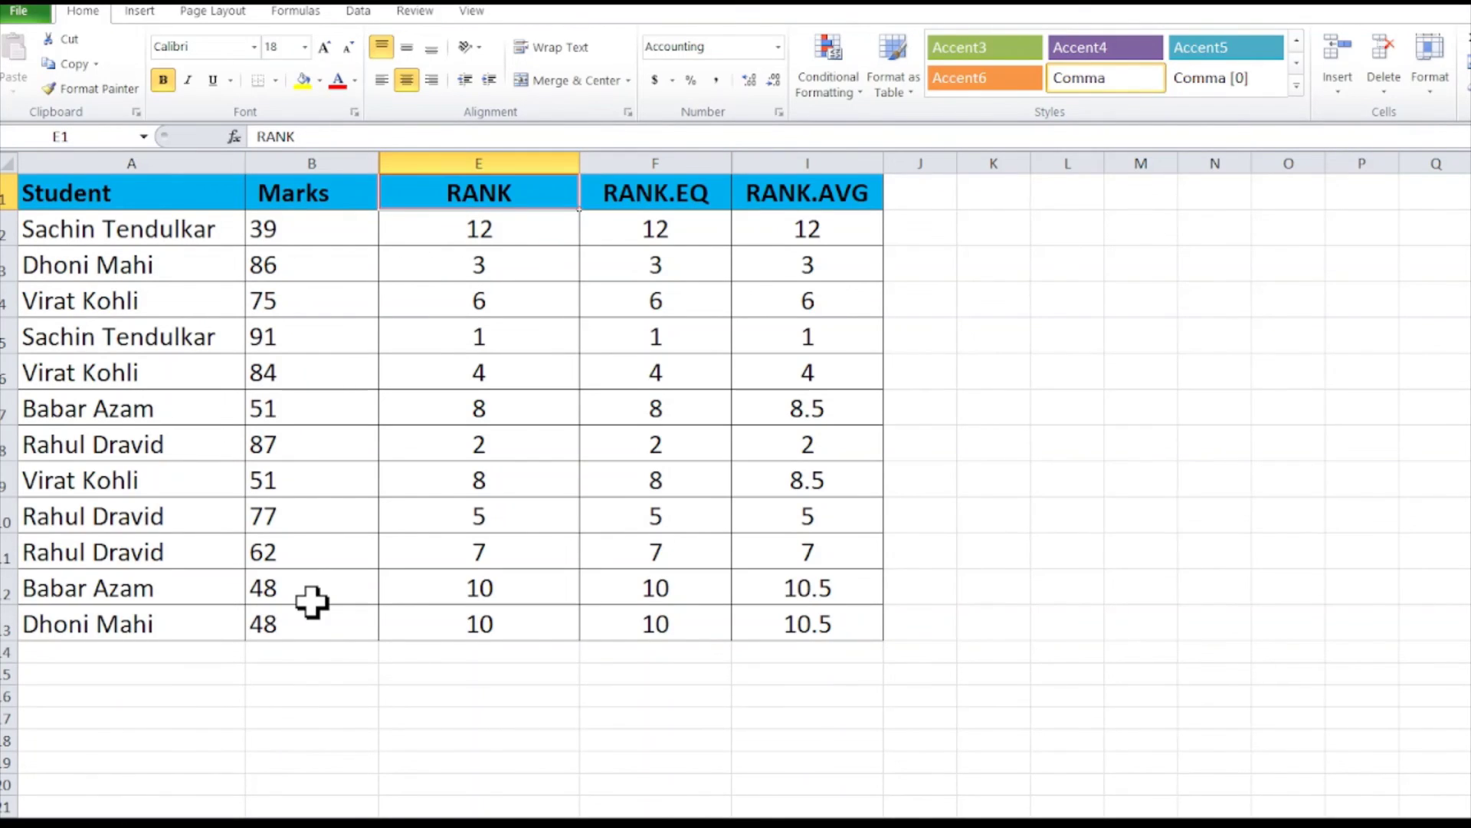
pyautogui.press('Left')
pyautogui.press('Left')
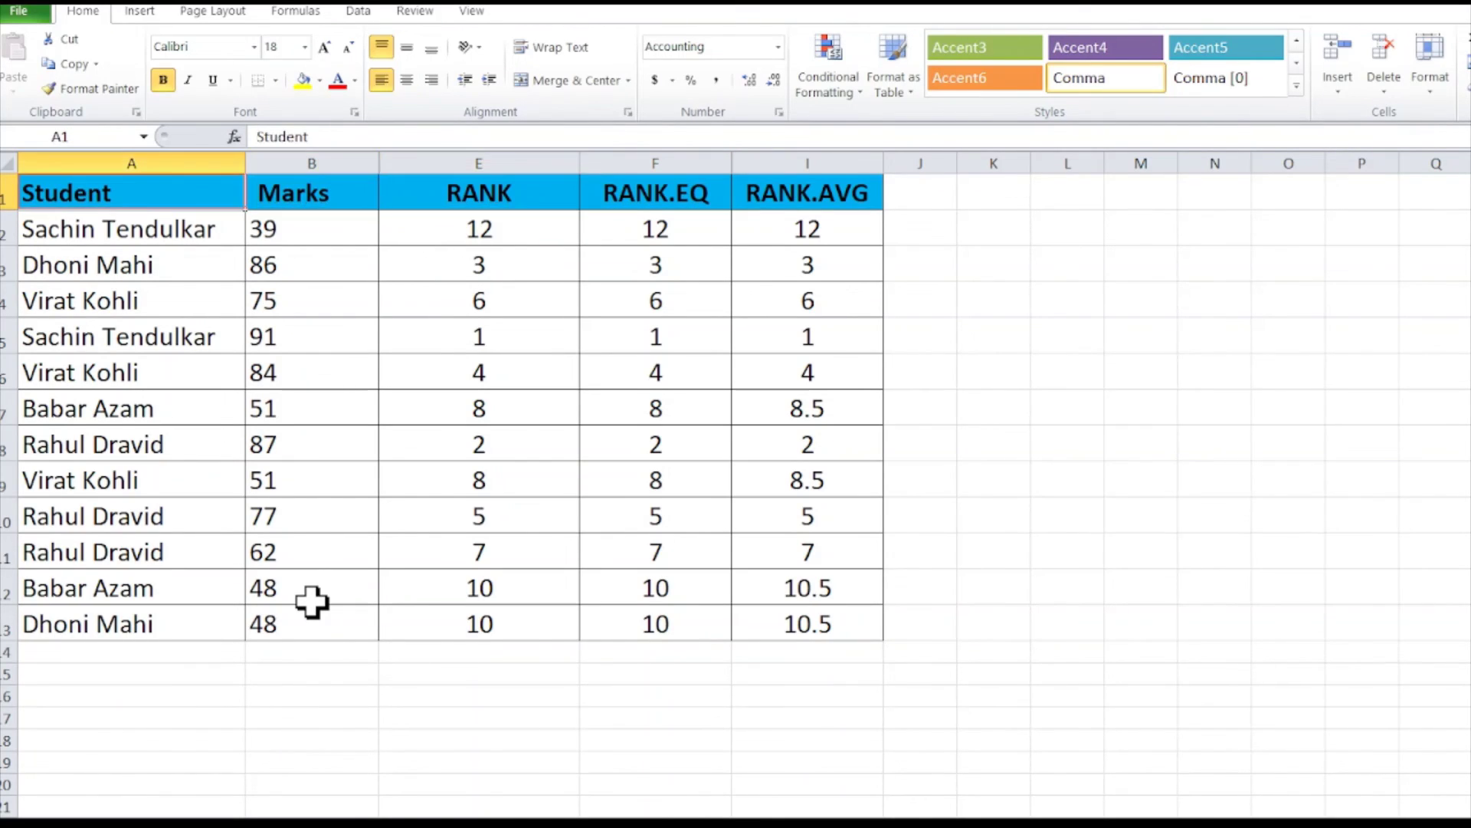
pyautogui.hotkey('shift', 'Right')
pyautogui.hotkey('shift', 'Right')
pyautogui.hotkey('shift', 'Right')
pyautogui.hotkey('shift', 'Right')
pyautogui.hotkey('shift', 'Down')
pyautogui.hotkey('shift', 'Down')
pyautogui.hotkey('shift', 'Down')
pyautogui.hotkey('shift', 'Down')
pyautogui.hotkey('shift', 'Down')
pyautogui.hotkey('shift', 'Down')
pyautogui.hotkey('shift', 'Down')
pyautogui.hotkey('shift', 'Down')
pyautogui.hotkey('shift', 'Down')
pyautogui.hotkey('shift', 'Down')
pyautogui.hotkey('shift', 'Down')
pyautogui.hotkey('shift', 'Down')
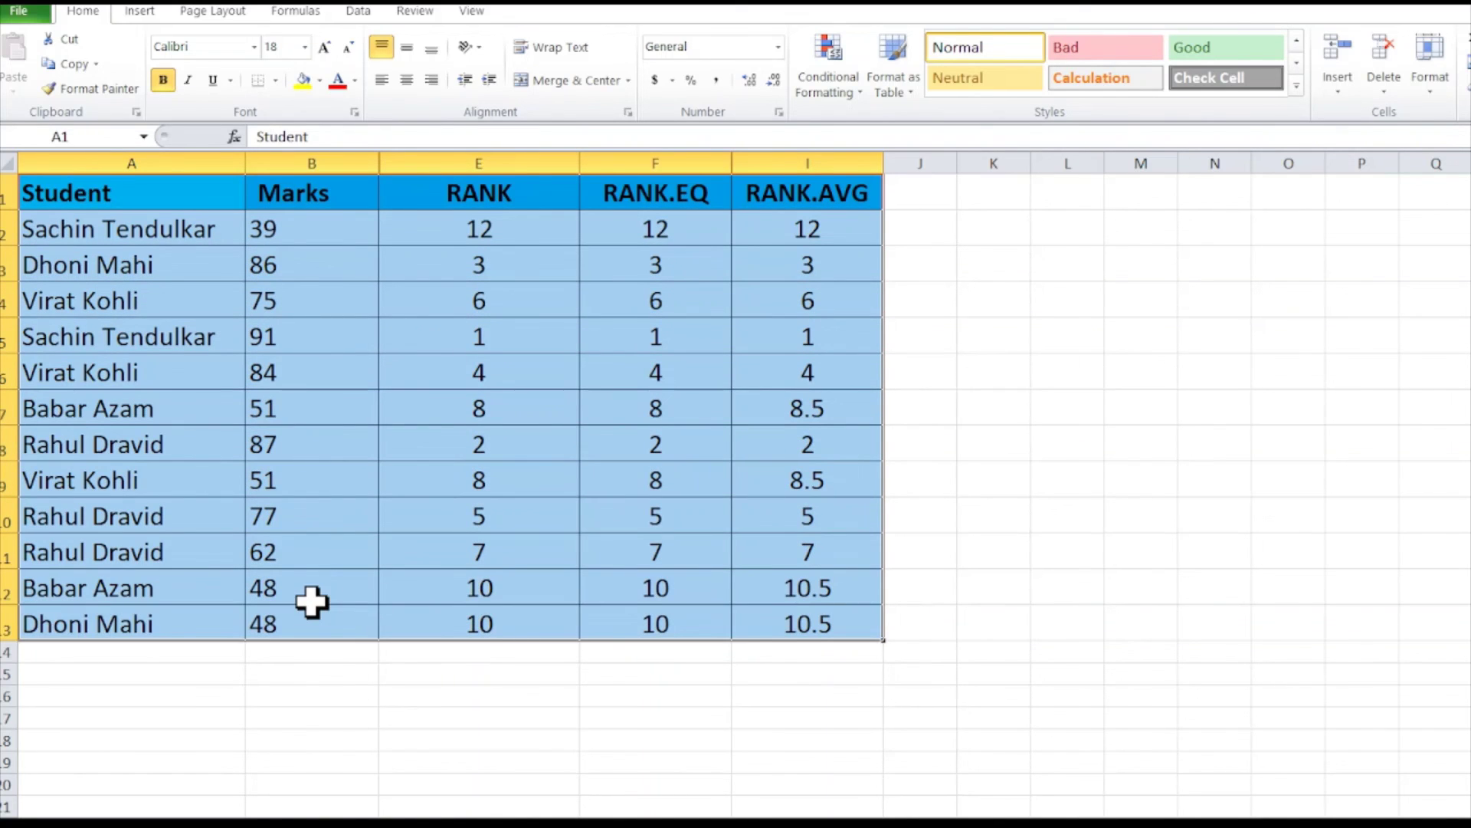
pyautogui.press('alt')
pyautogui.press('d')
pyautogui.press('f')
pyautogui.press('f')
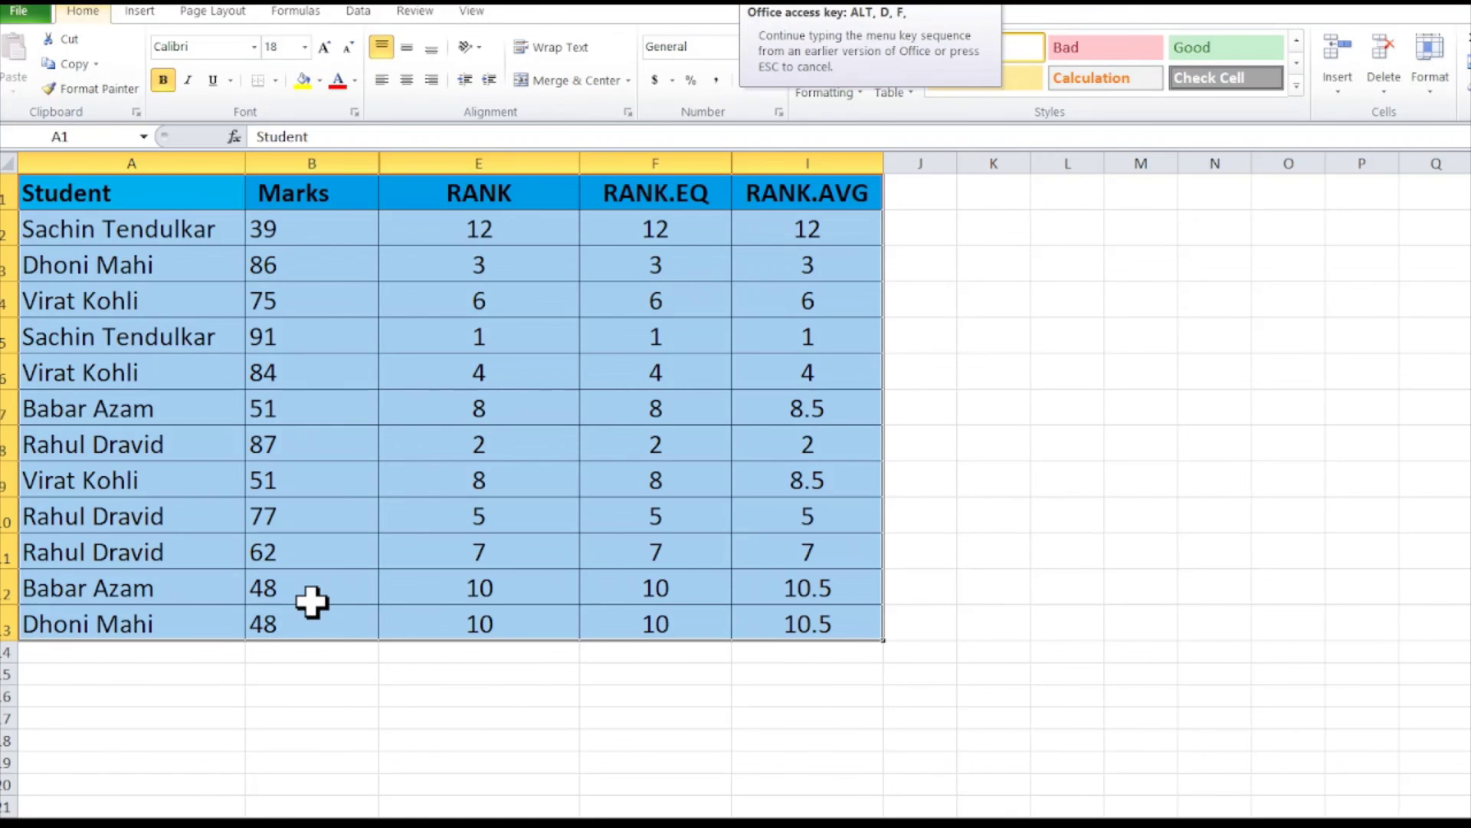
pyautogui.click(476, 197)
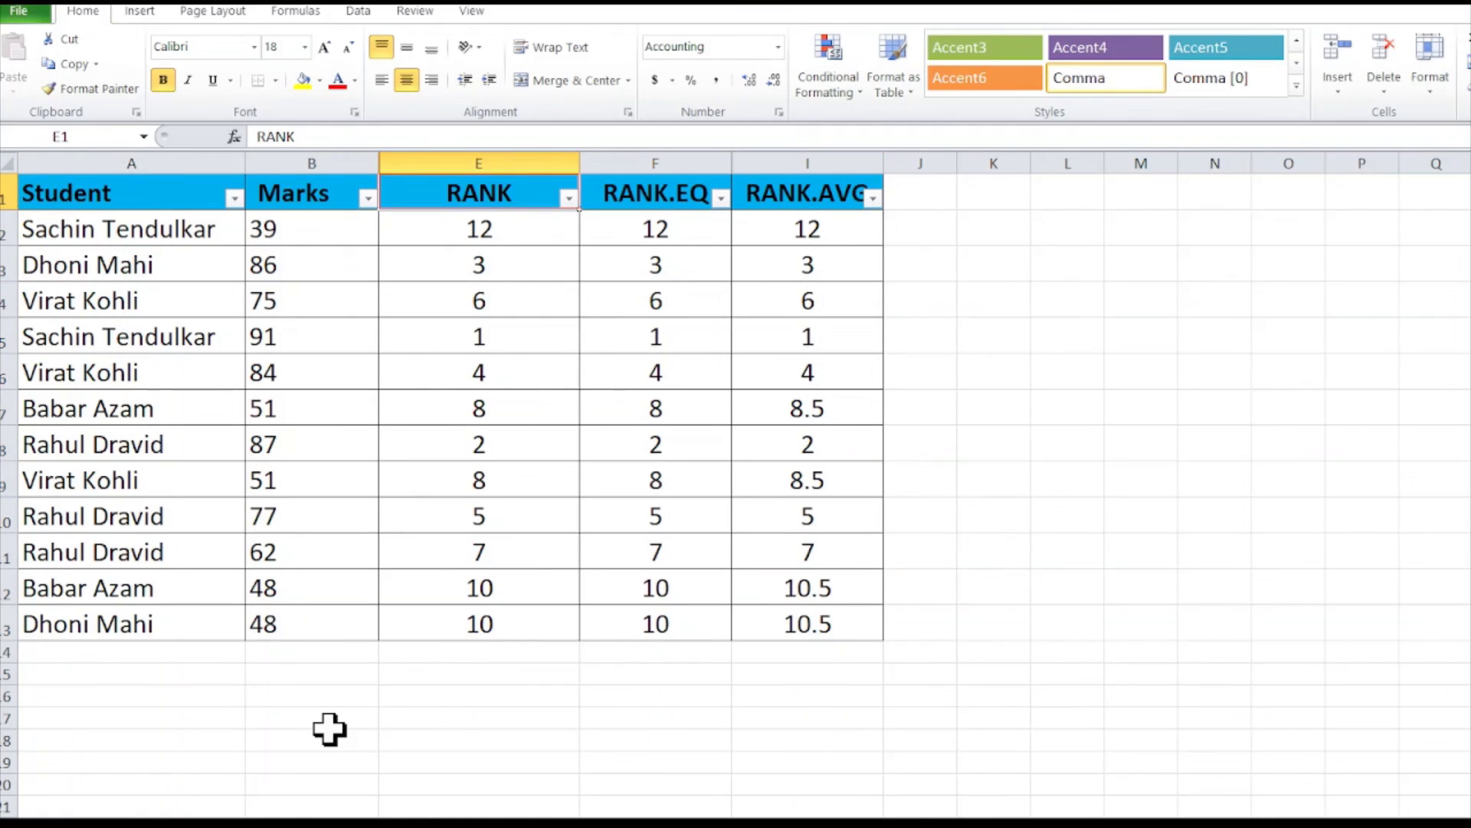
# - Sort the RANK column smallest to largest, from rank 1 (91 marks) to rank 12 (39 marks)
pyautogui.hotkey('alt', 'Down')
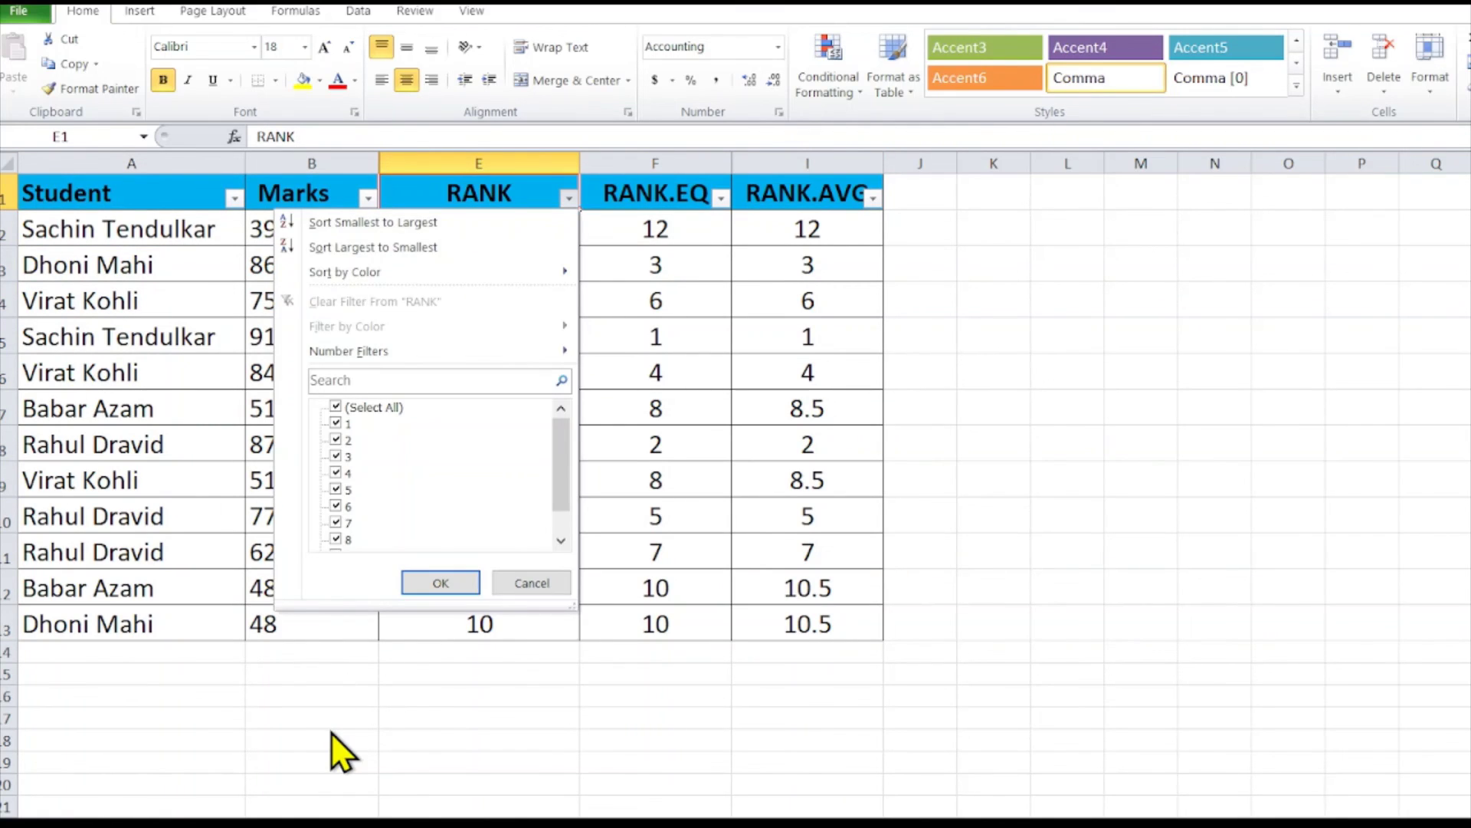
pyautogui.press('Down')
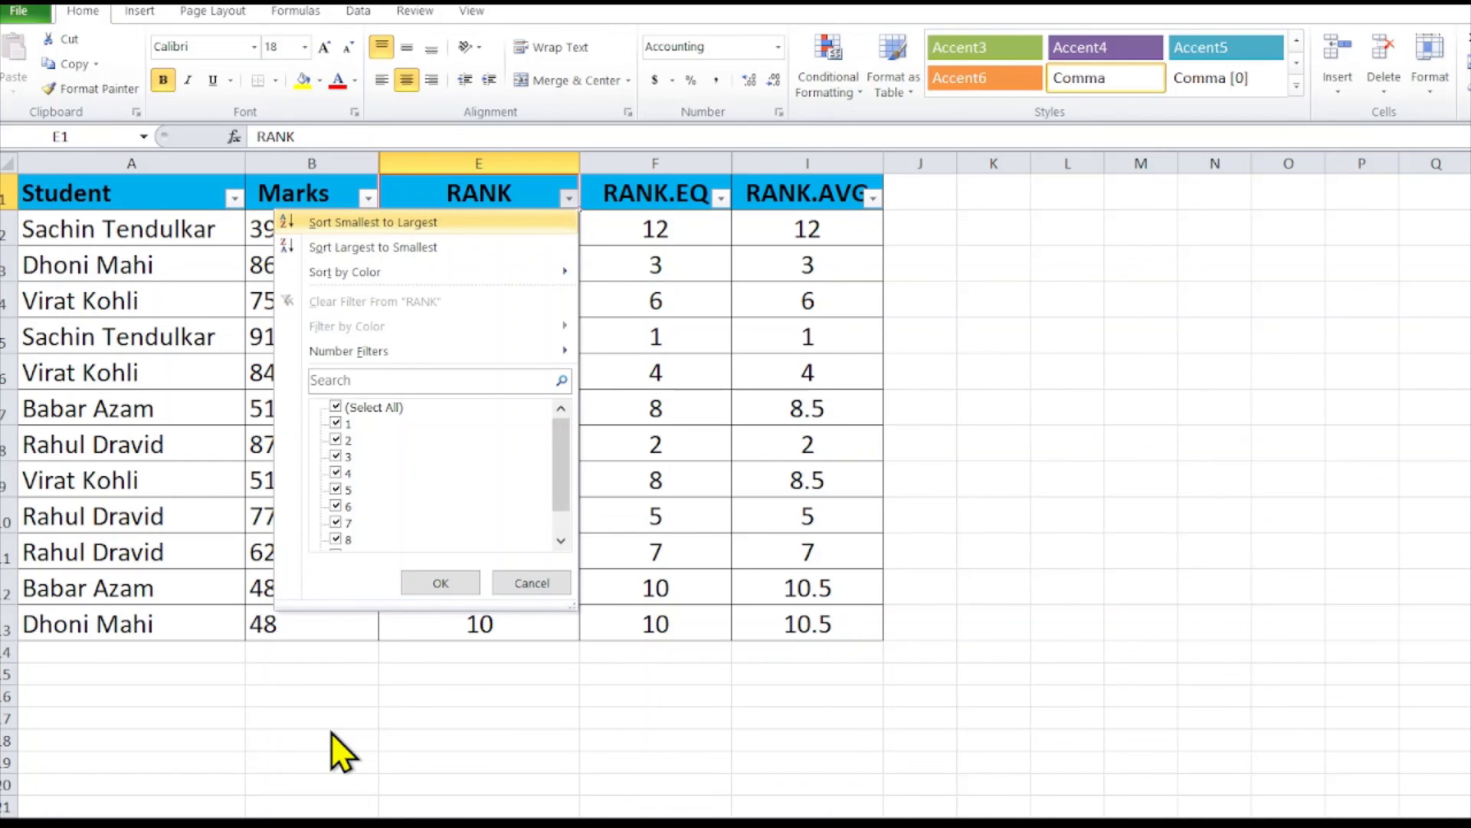
pyautogui.press('Return')
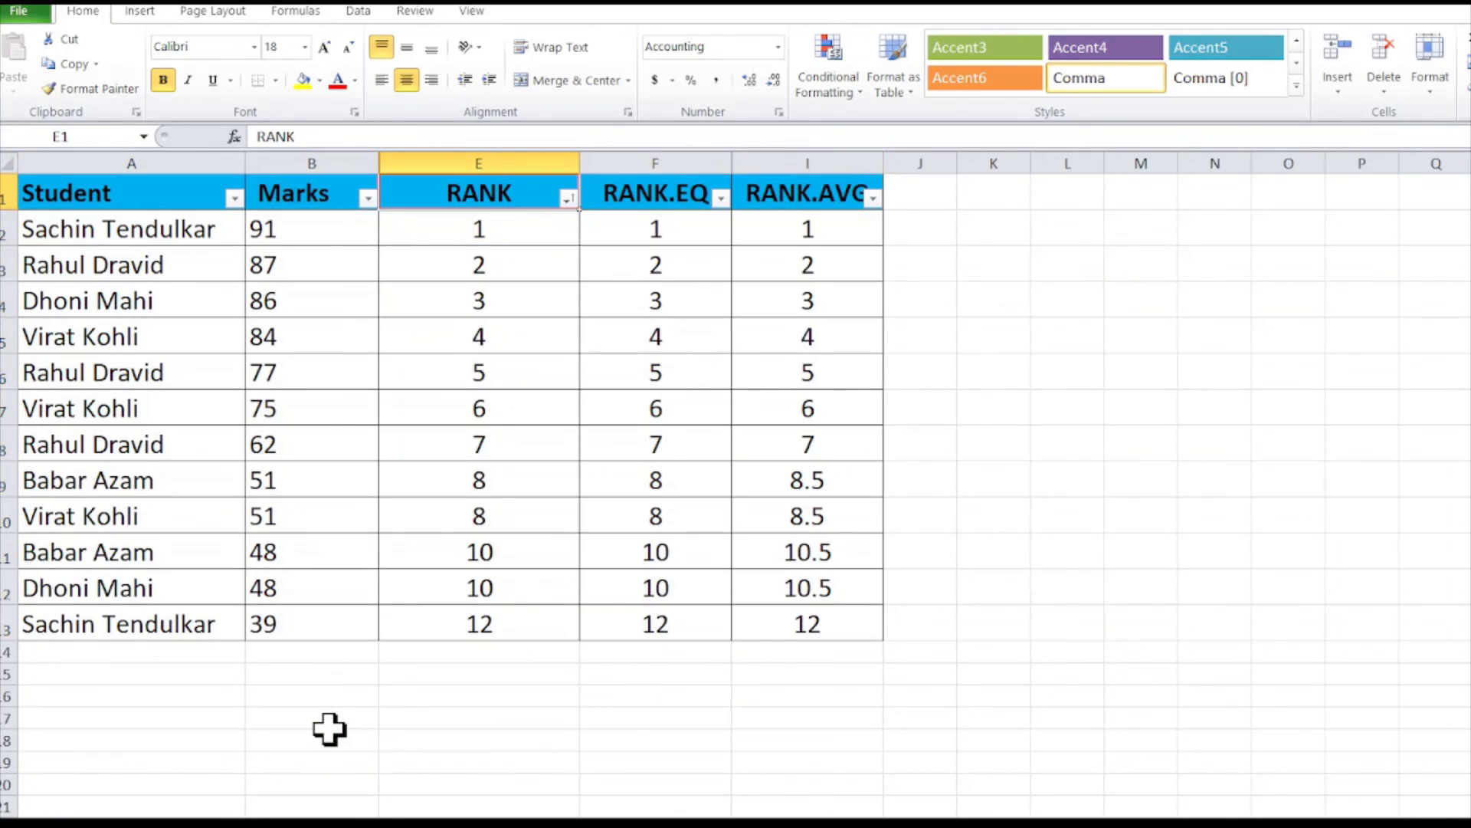
pyautogui.press('Down')
pyautogui.press('Down')
pyautogui.press('Down')
pyautogui.press('Down')
pyautogui.press('Down')
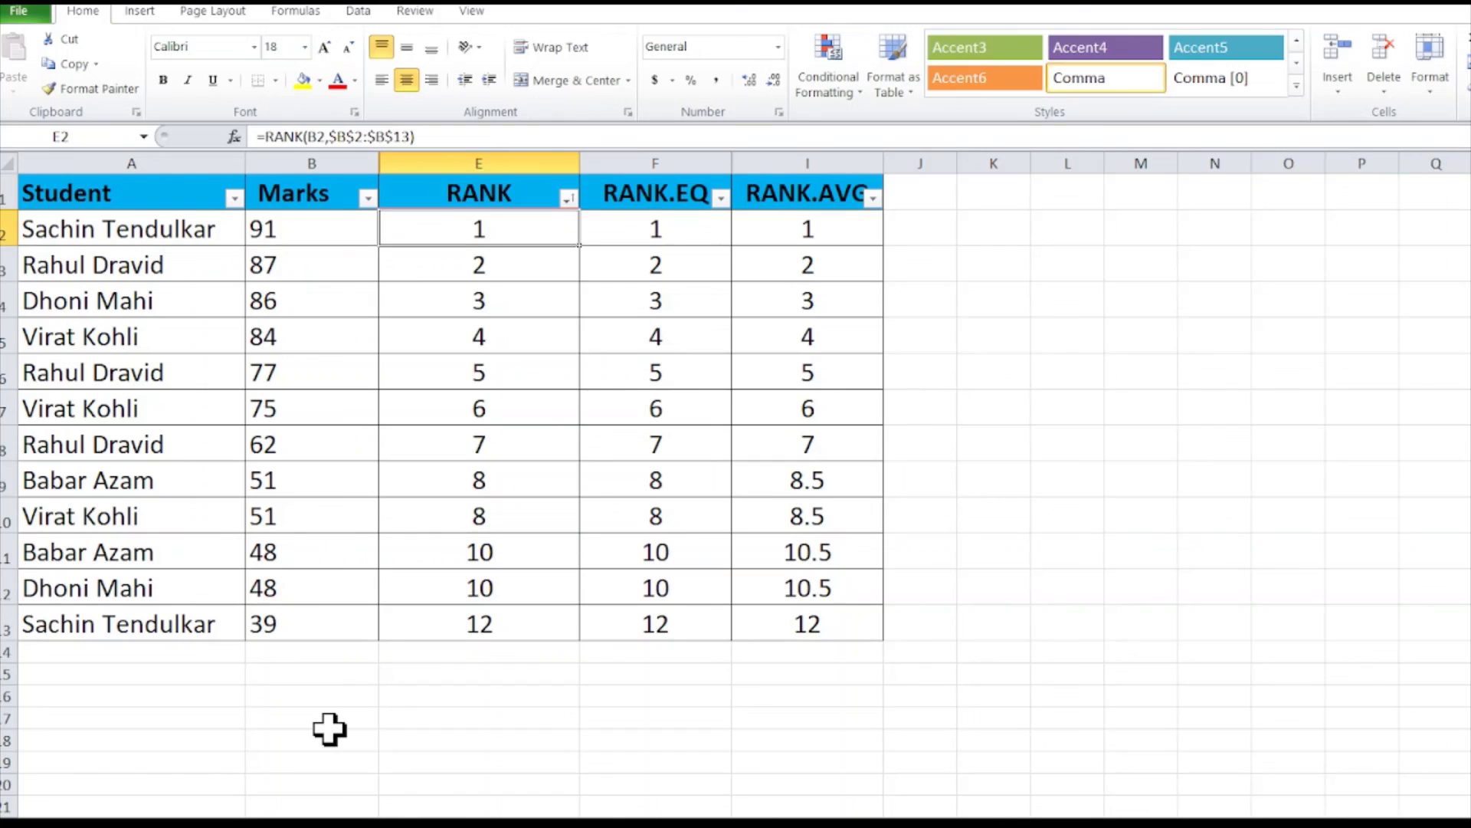
pyautogui.press('Up')
pyautogui.press('Up')
pyautogui.press('Down')
pyautogui.press('Down')
pyautogui.press('Down')
pyautogui.press('Down')
pyautogui.press('Down')
pyautogui.press('Up')
pyautogui.press('Up')
pyautogui.press('Up')
pyautogui.press('Up')
pyautogui.press('Up')
pyautogui.press('Up')
pyautogui.press('Up')
pyautogui.press('Down')
pyautogui.press('Up')
pyautogui.press('Up')
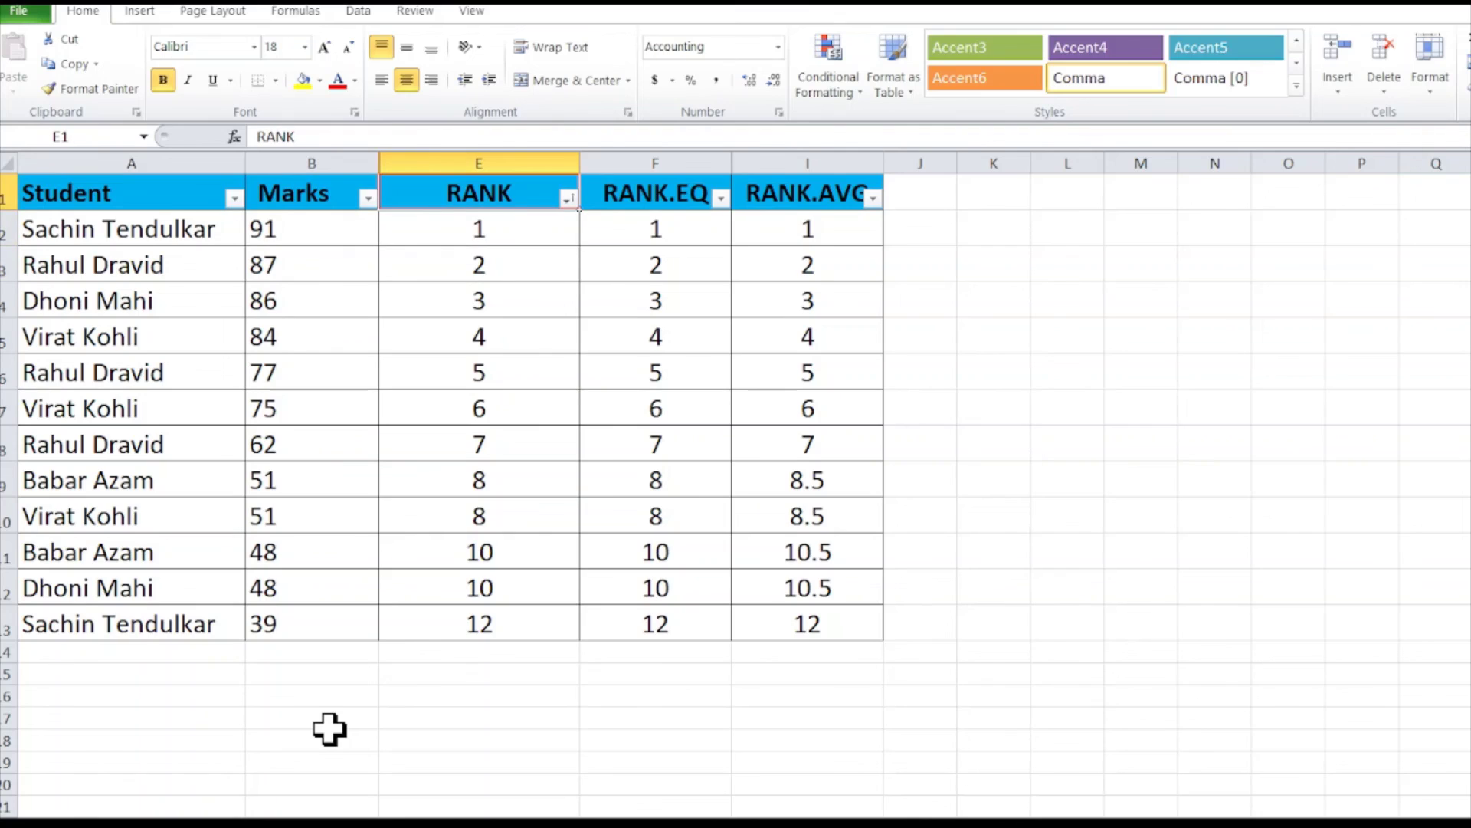